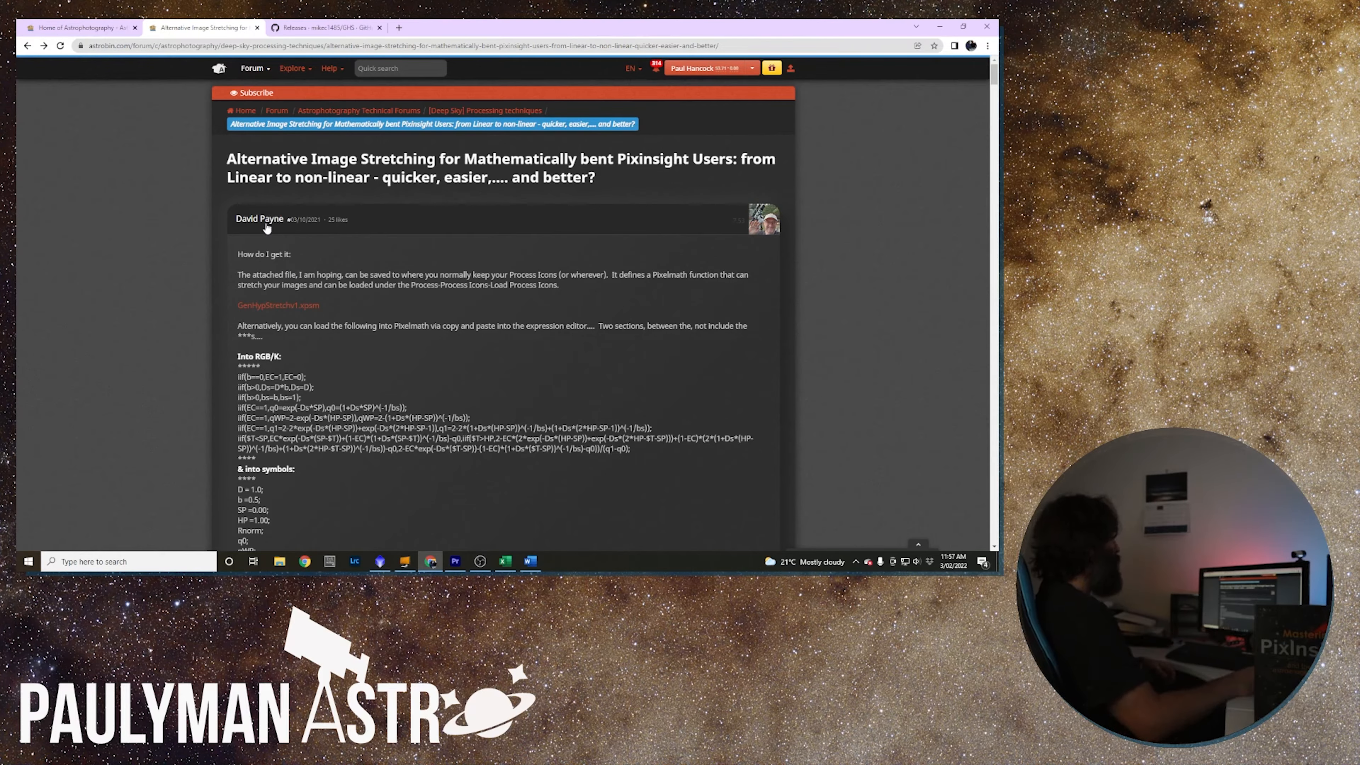
# Read through the forum post on alternative image stretching, including its PixelMath expressions and symbols.
pyautogui.scroll(-3, 241, 250)
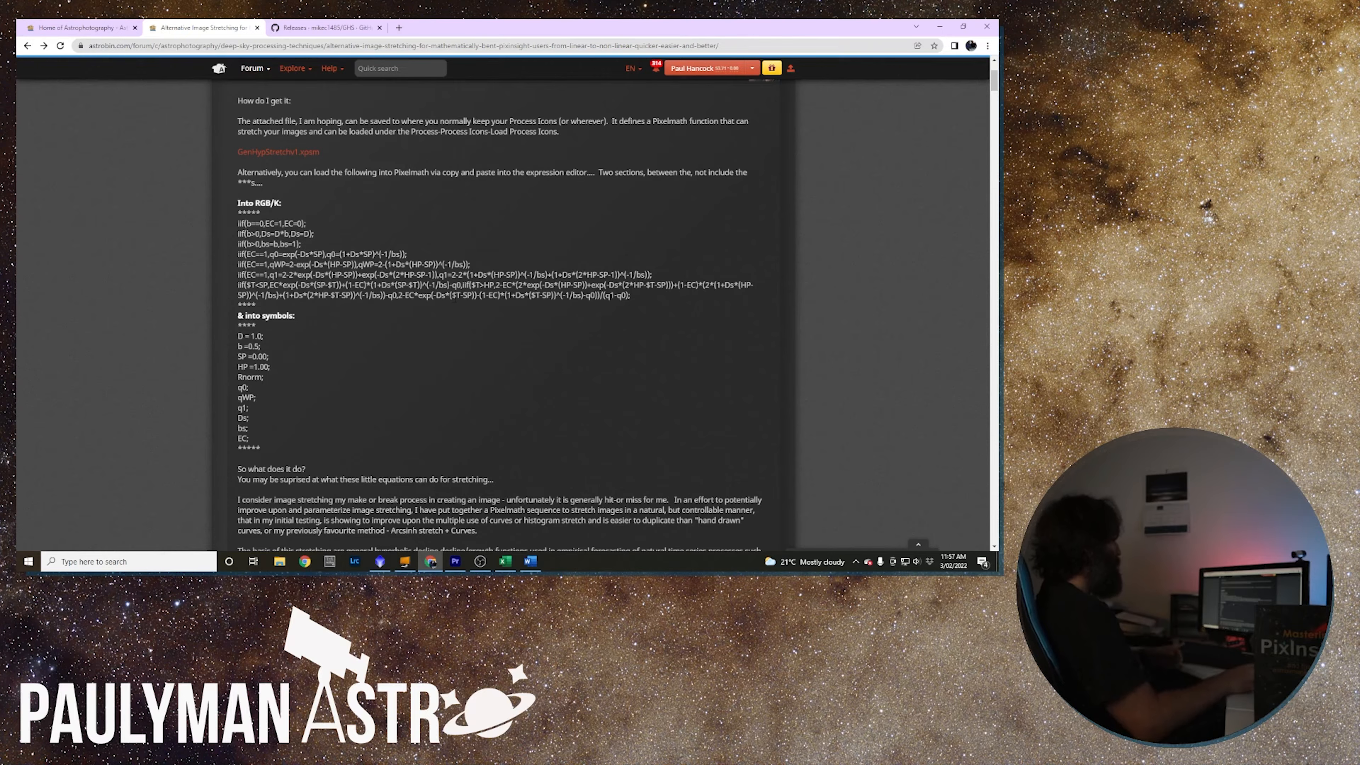
pyautogui.scroll(-2, 442, 300)
pyautogui.scroll(2, 442, 303)
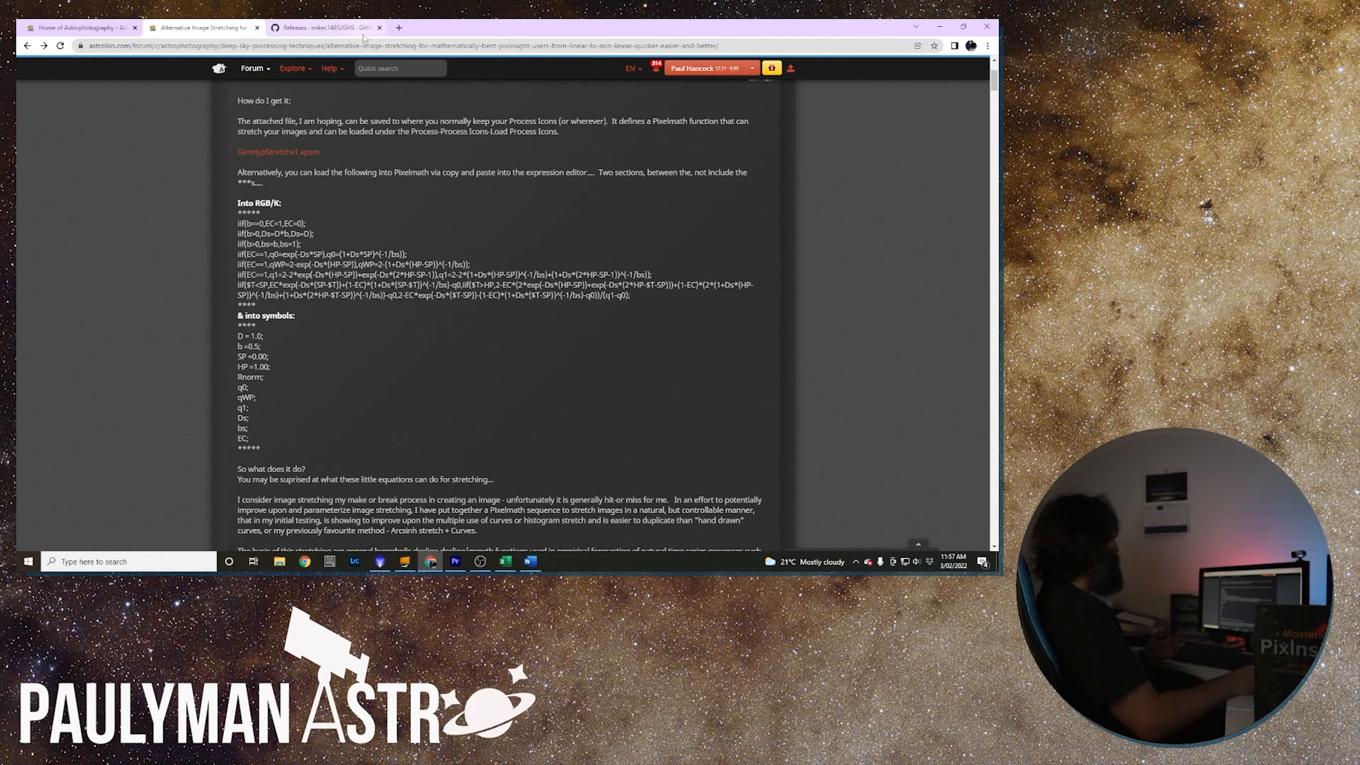
# View the GeneralisedHyperbolicStretch v1.0 release page on GitHub, and open the Downloads folder in File Explorer.
pyautogui.click(344, 29)
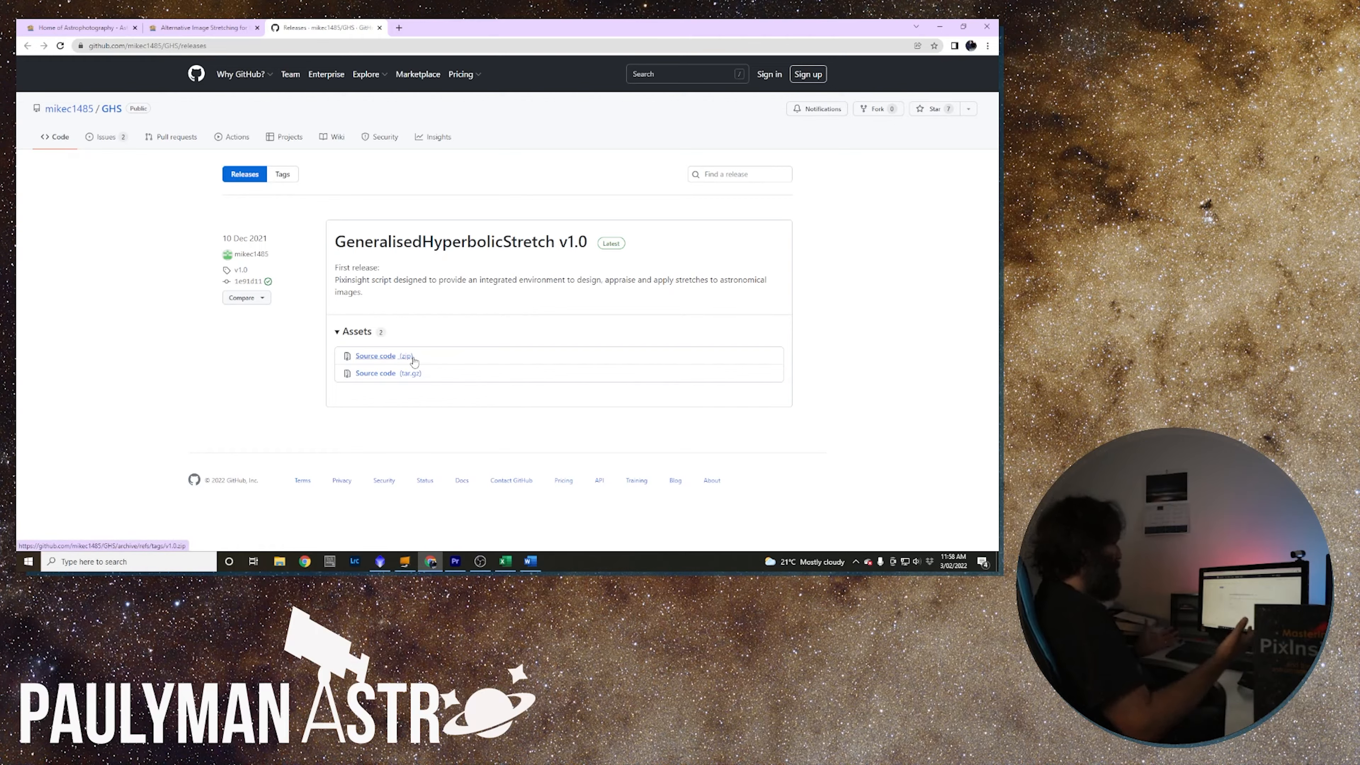
pyautogui.click(280, 561)
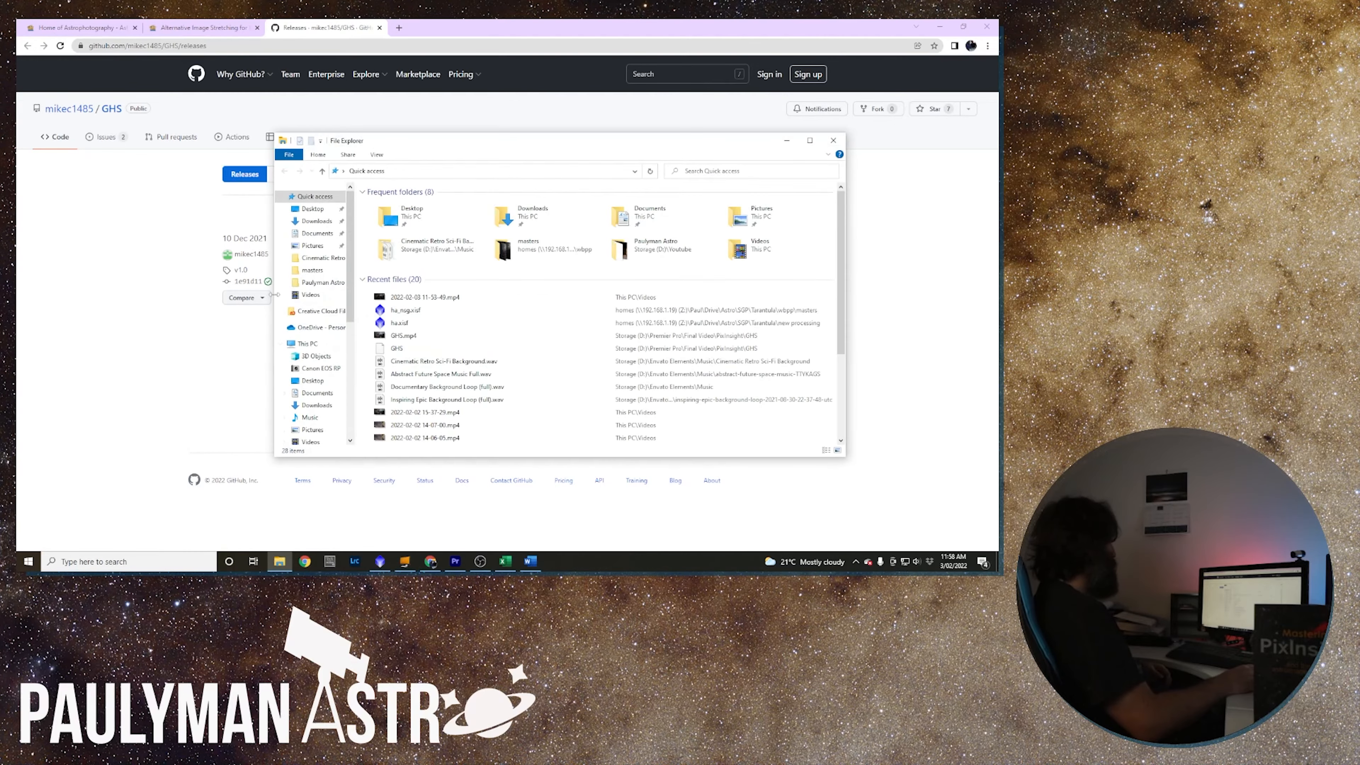
pyautogui.click(316, 405)
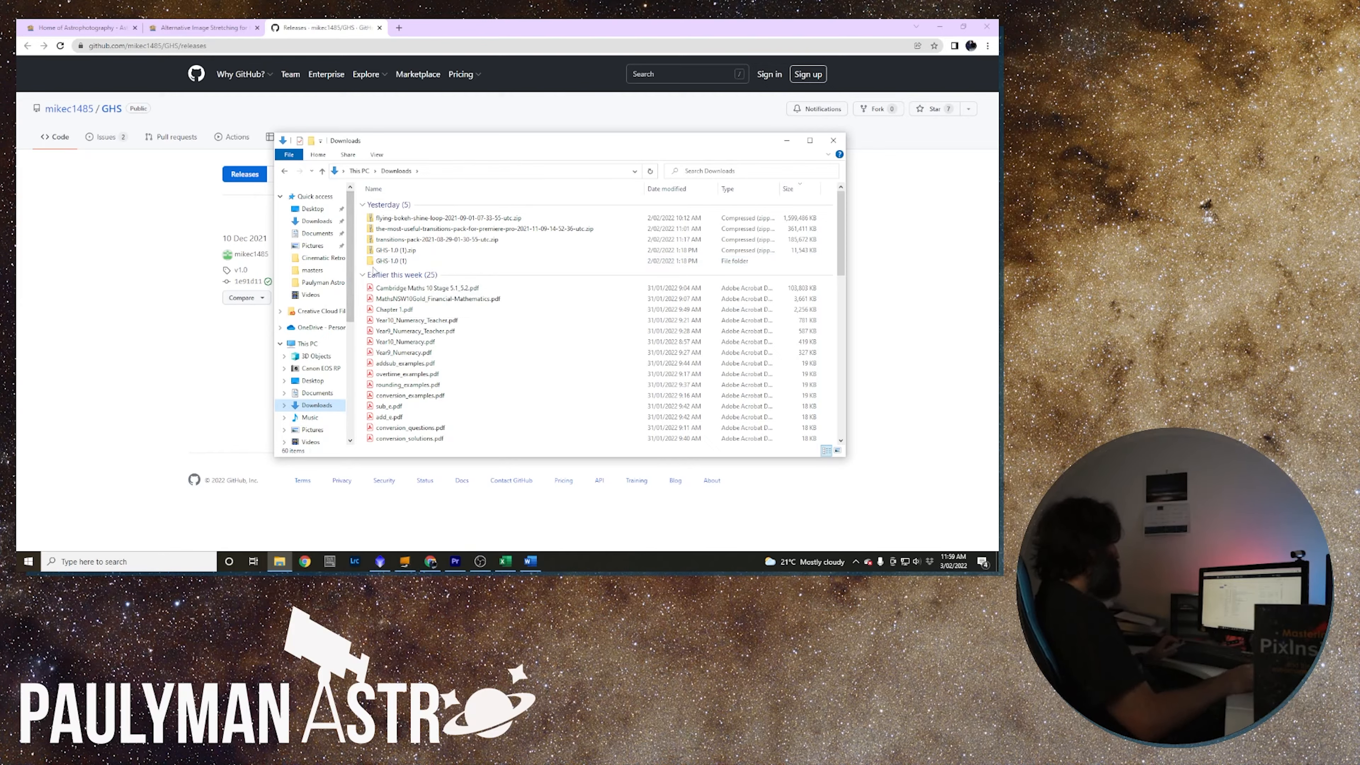
# Browse to C:\Program Files\PixInsight\src\scripts and locate the GHS-1.0 folder, then minimize File Explorer.
pyautogui.scroll(-1, 334, 332)
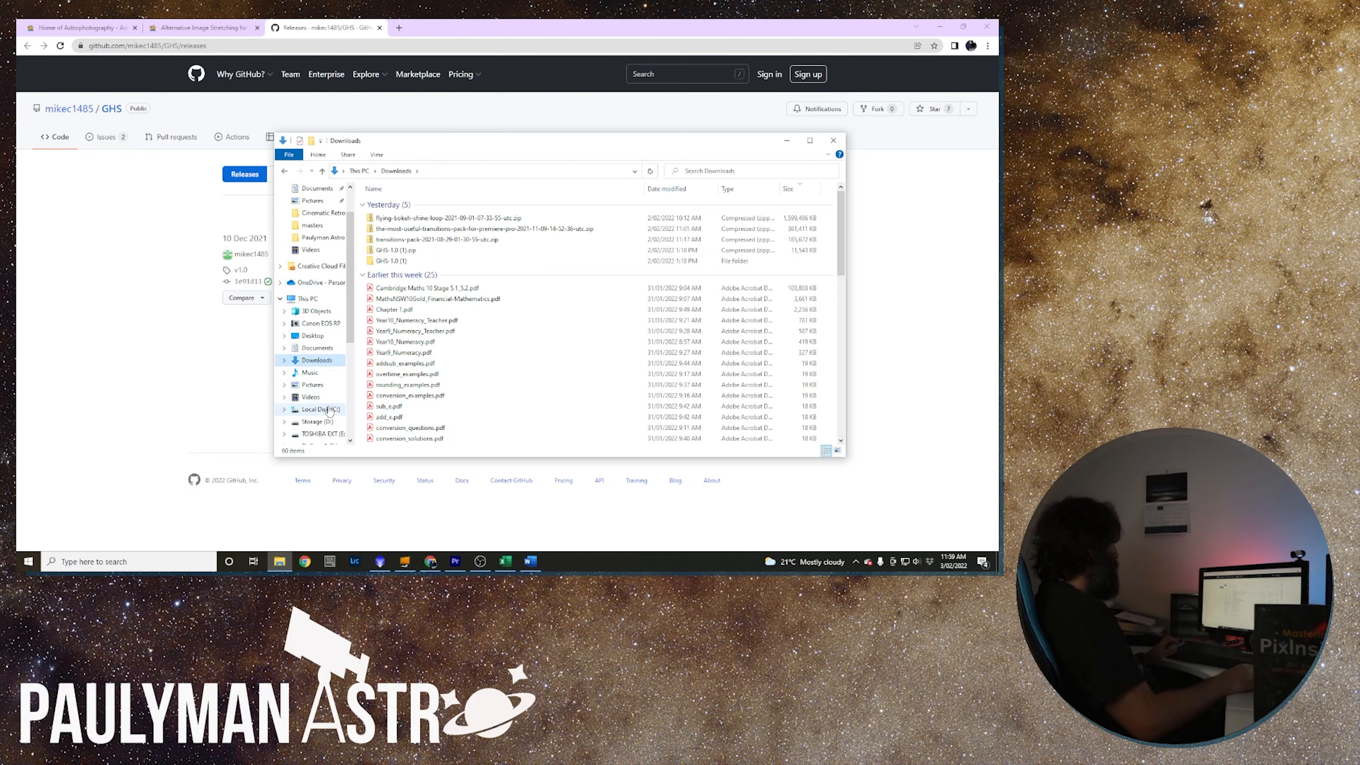
pyautogui.click(320, 410)
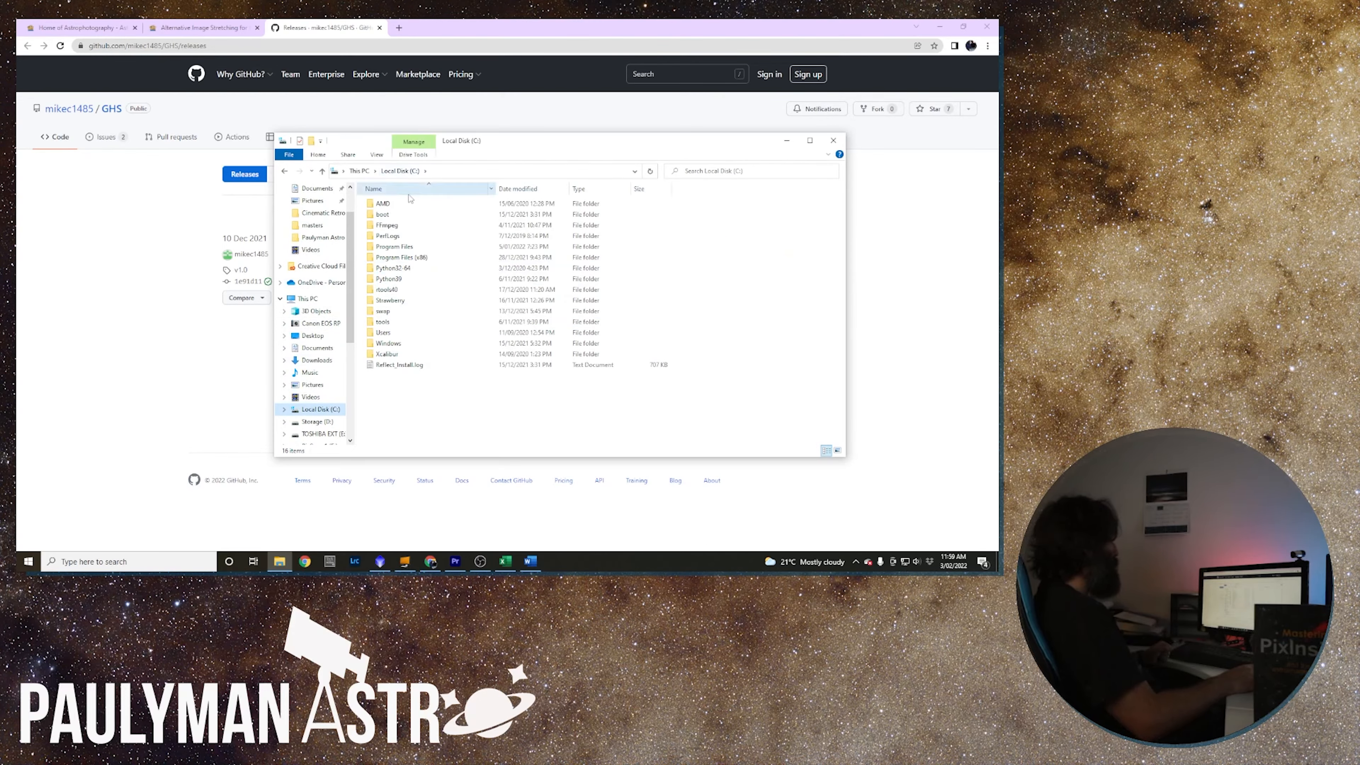
pyautogui.doubleClick(395, 246)
pyautogui.scroll(-5, 403, 367)
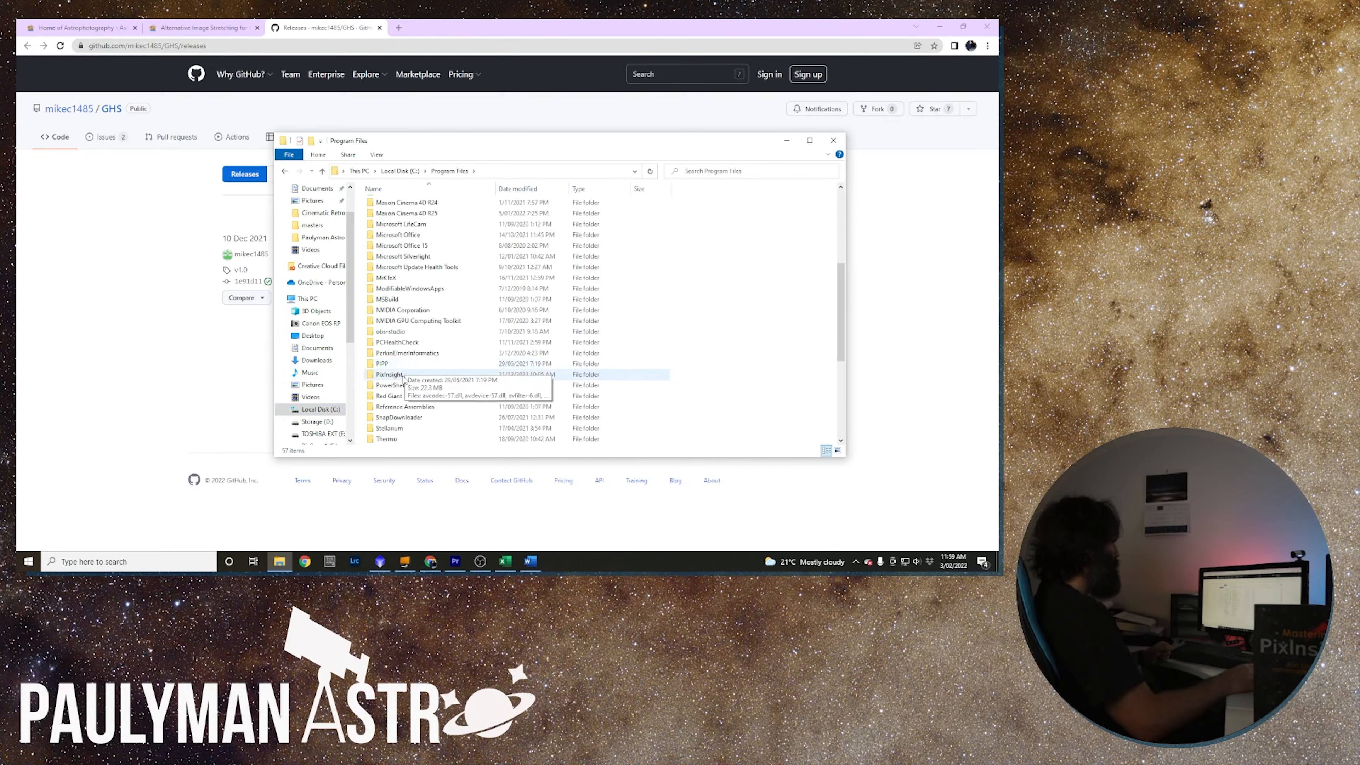
pyautogui.scroll(-4, 402, 343)
pyautogui.doubleClick(398, 312)
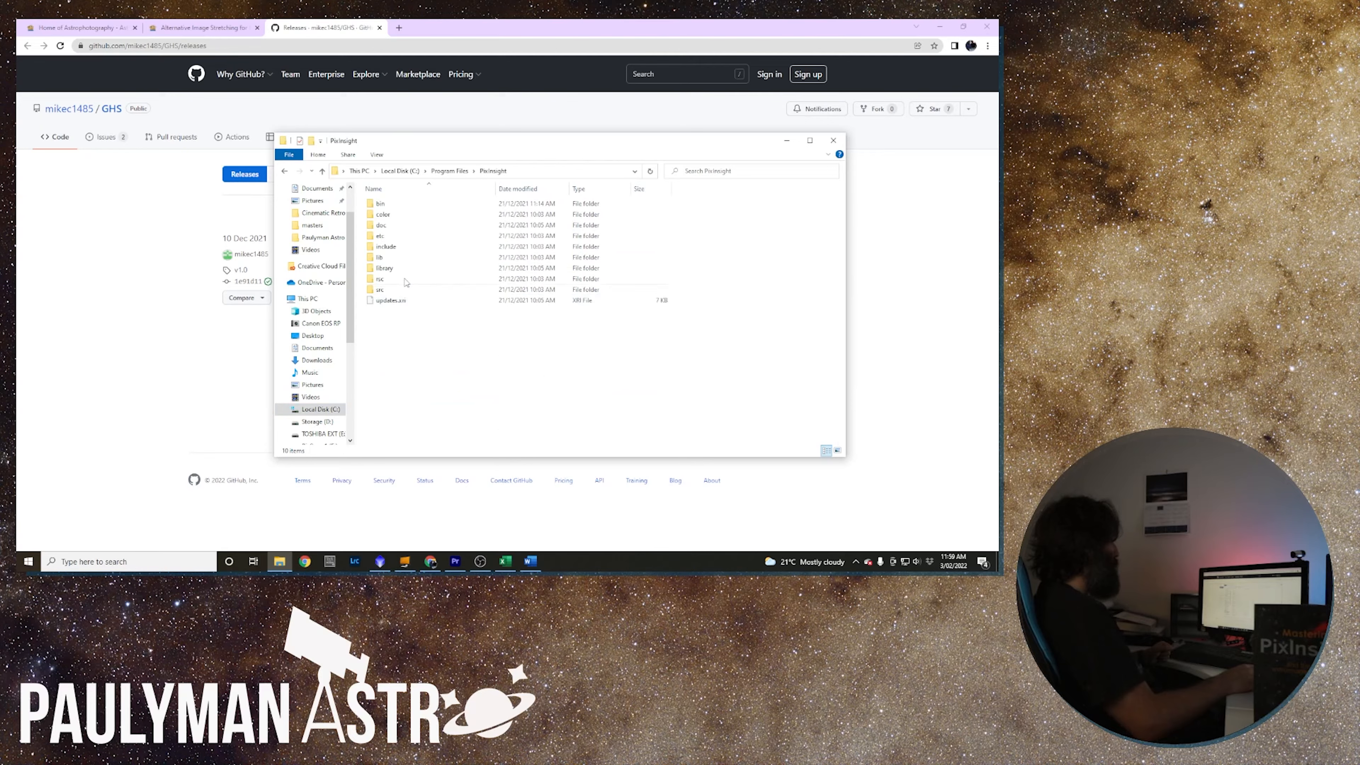
pyautogui.doubleClick(391, 288)
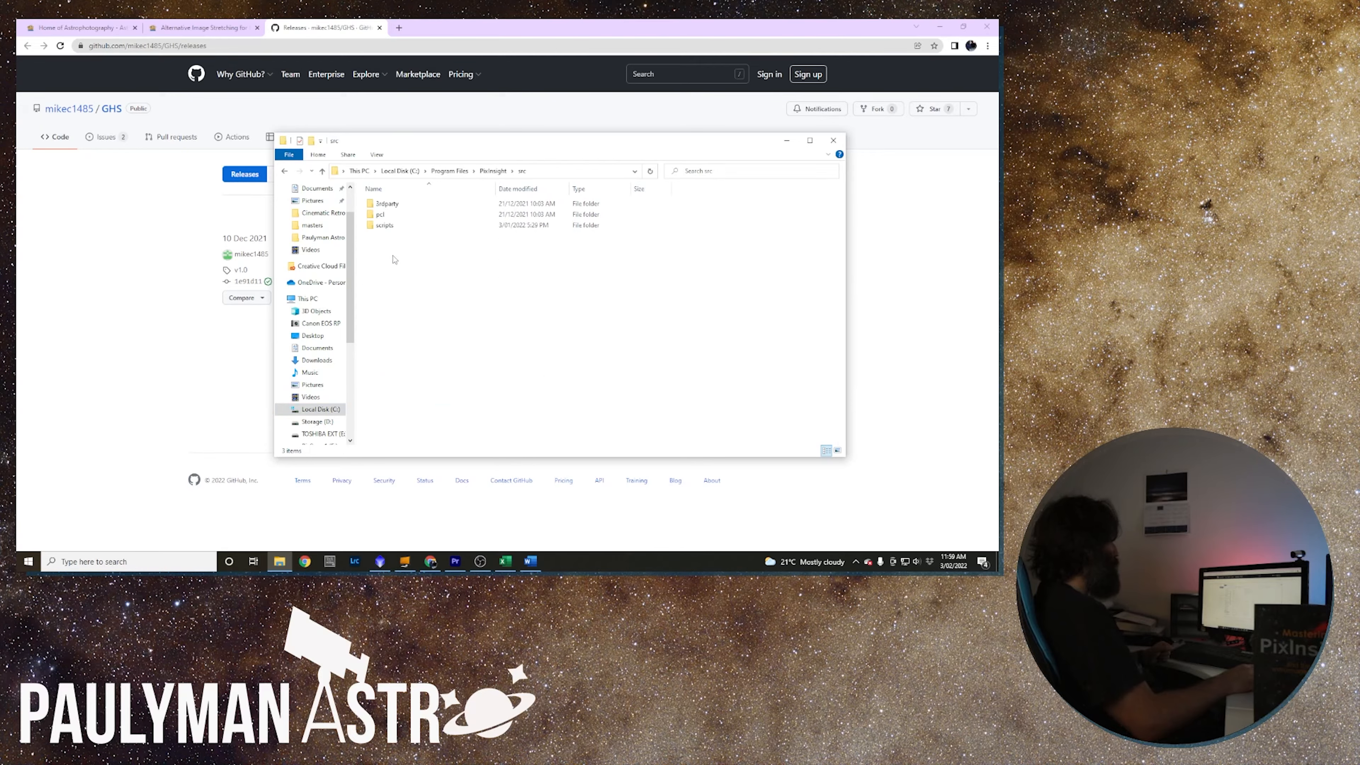
pyautogui.doubleClick(392, 226)
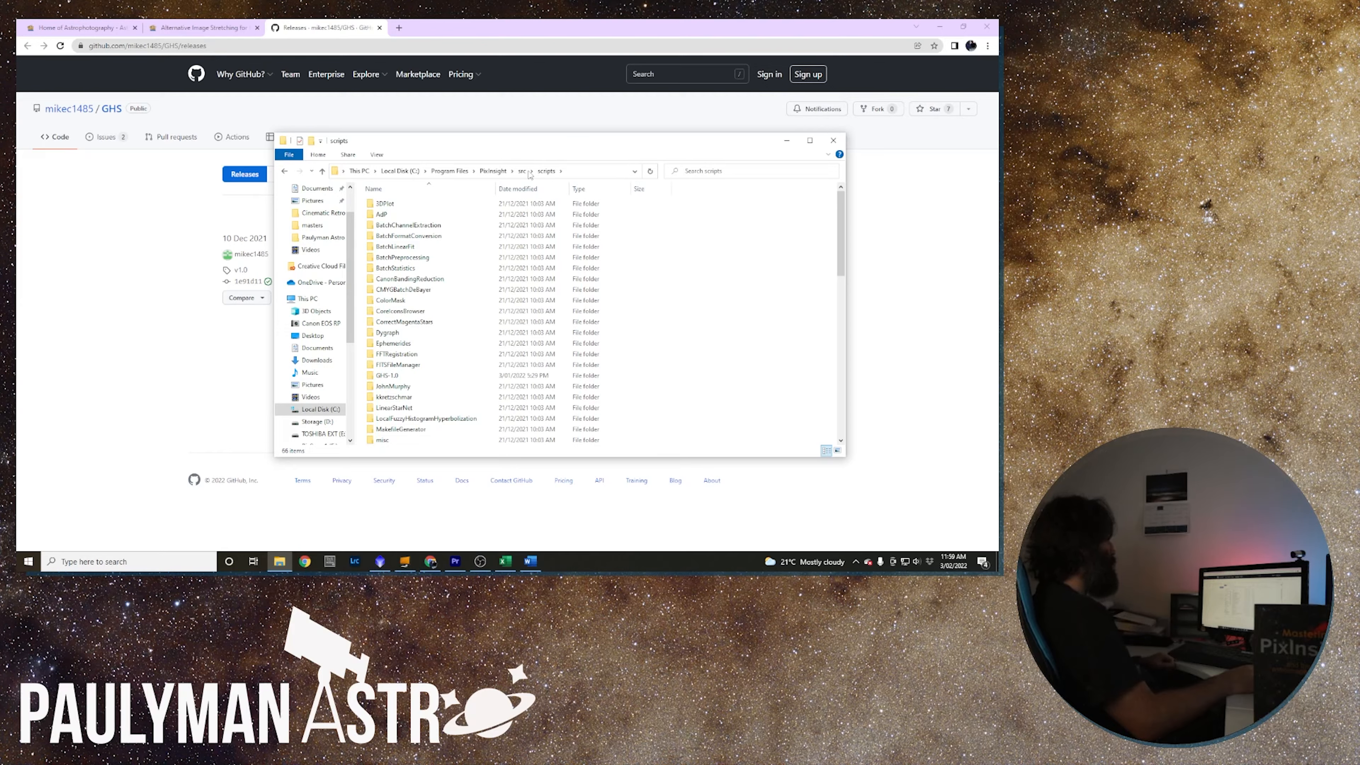
pyautogui.click(387, 377)
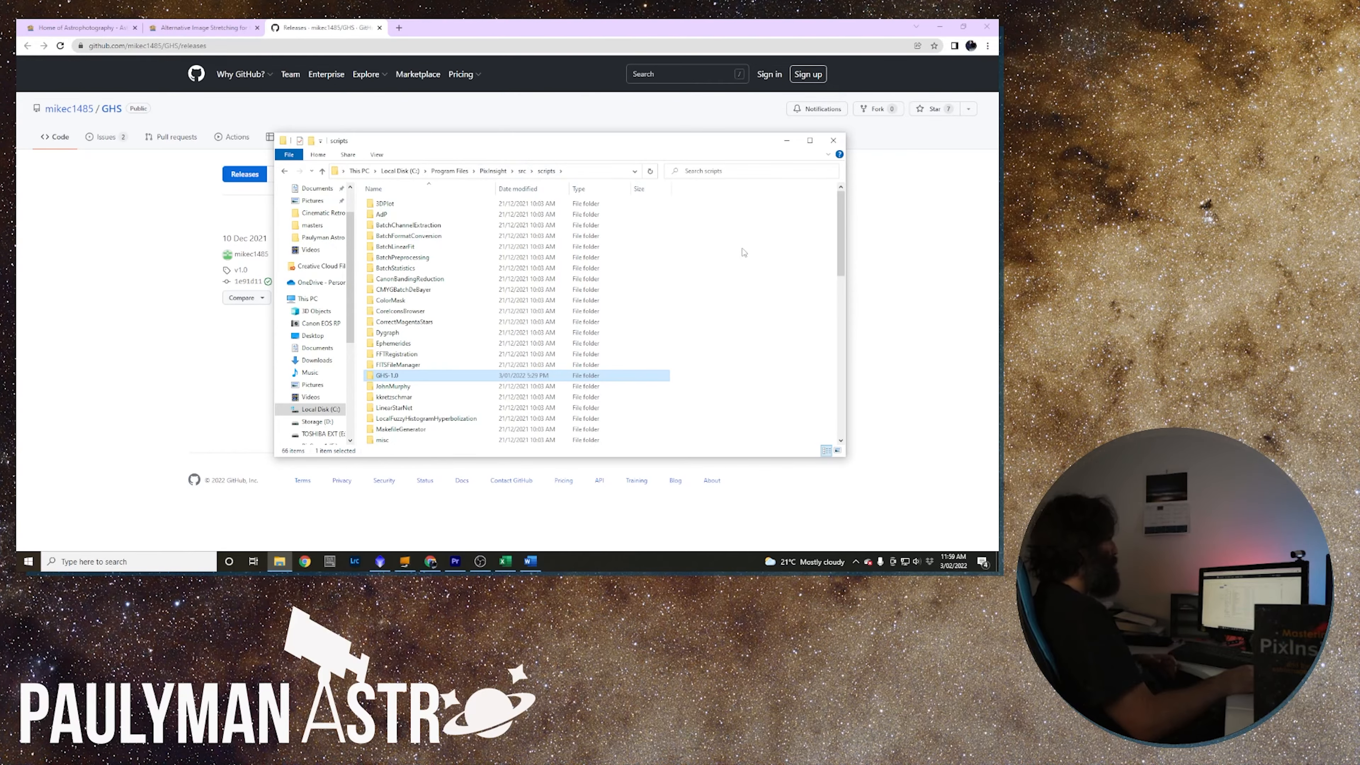
pyautogui.click(787, 140)
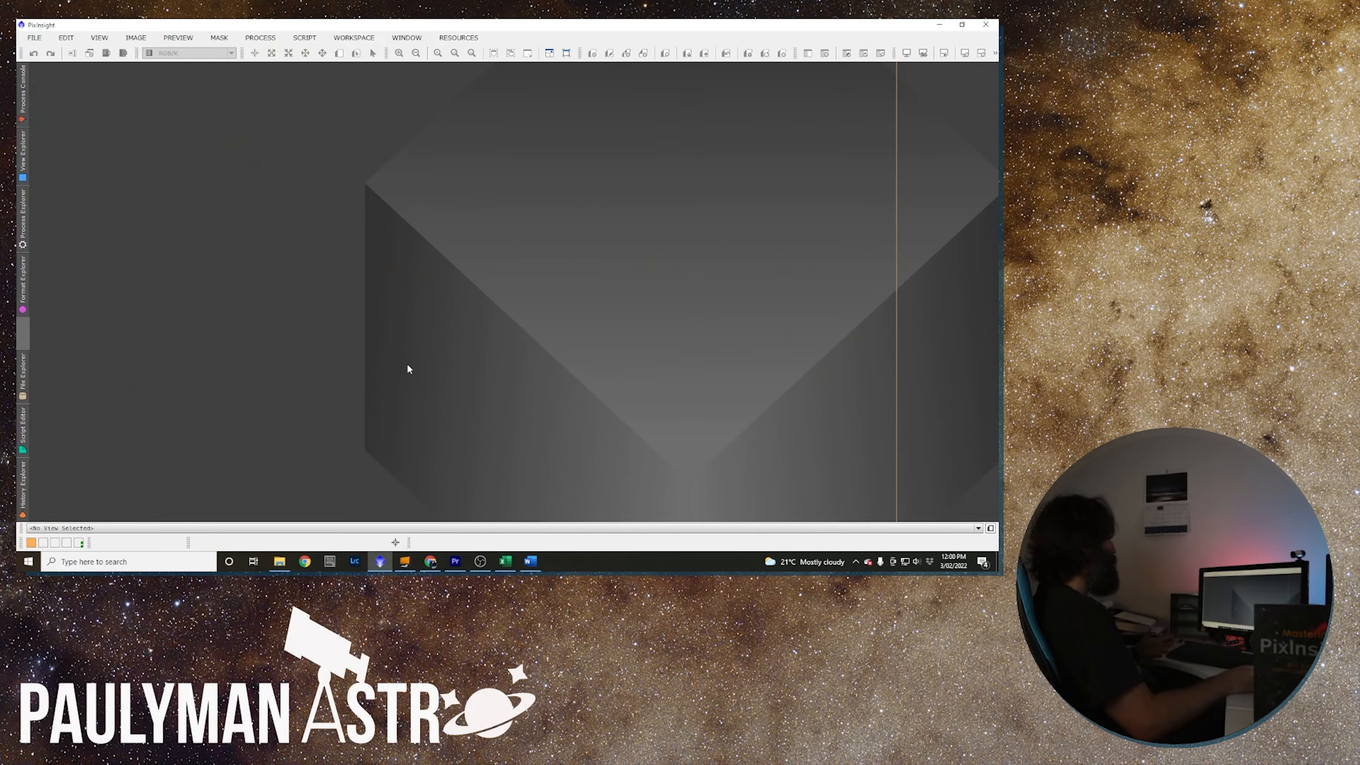
# In PixInsight, add the src/scripts/GHS-1.0 folder to the featured scripts and accept the script list.
pyautogui.click(305, 37)
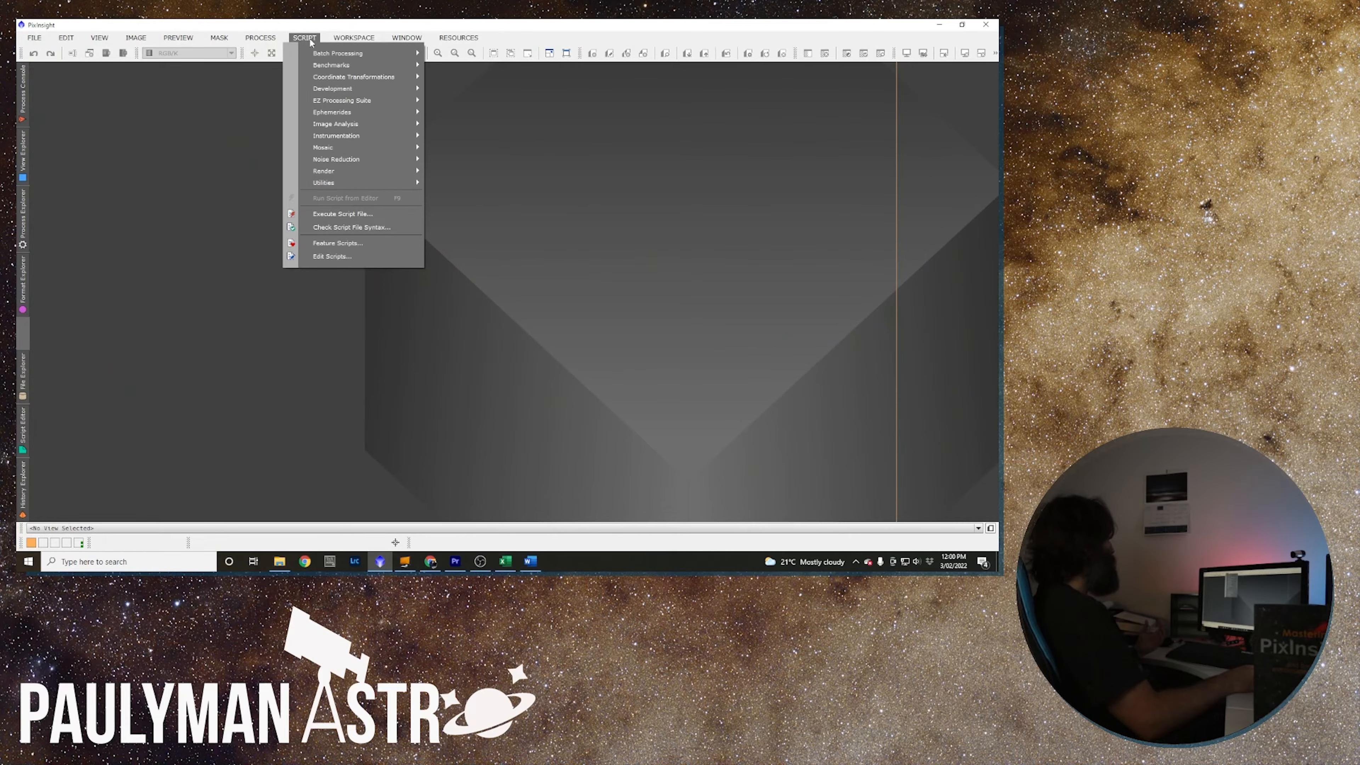
pyautogui.click(338, 244)
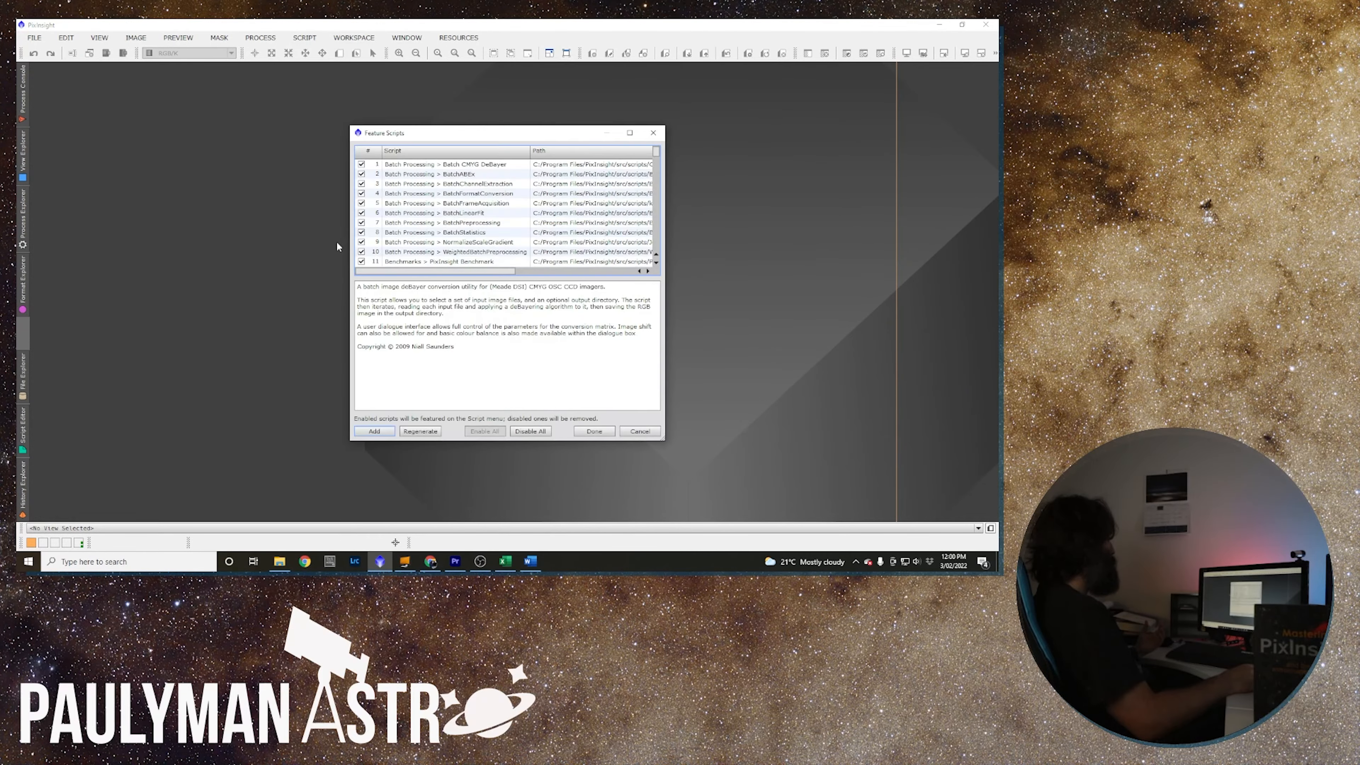
pyautogui.click(378, 434)
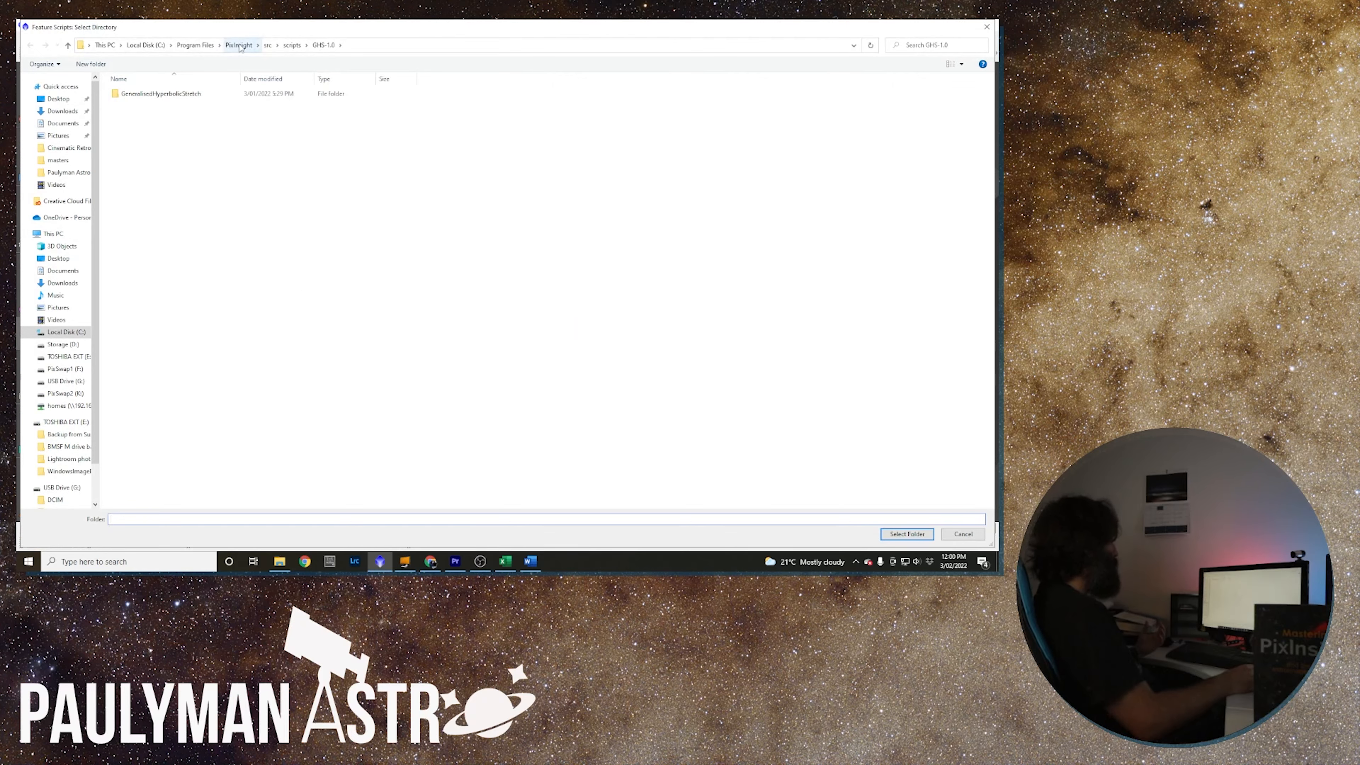
pyautogui.click(292, 46)
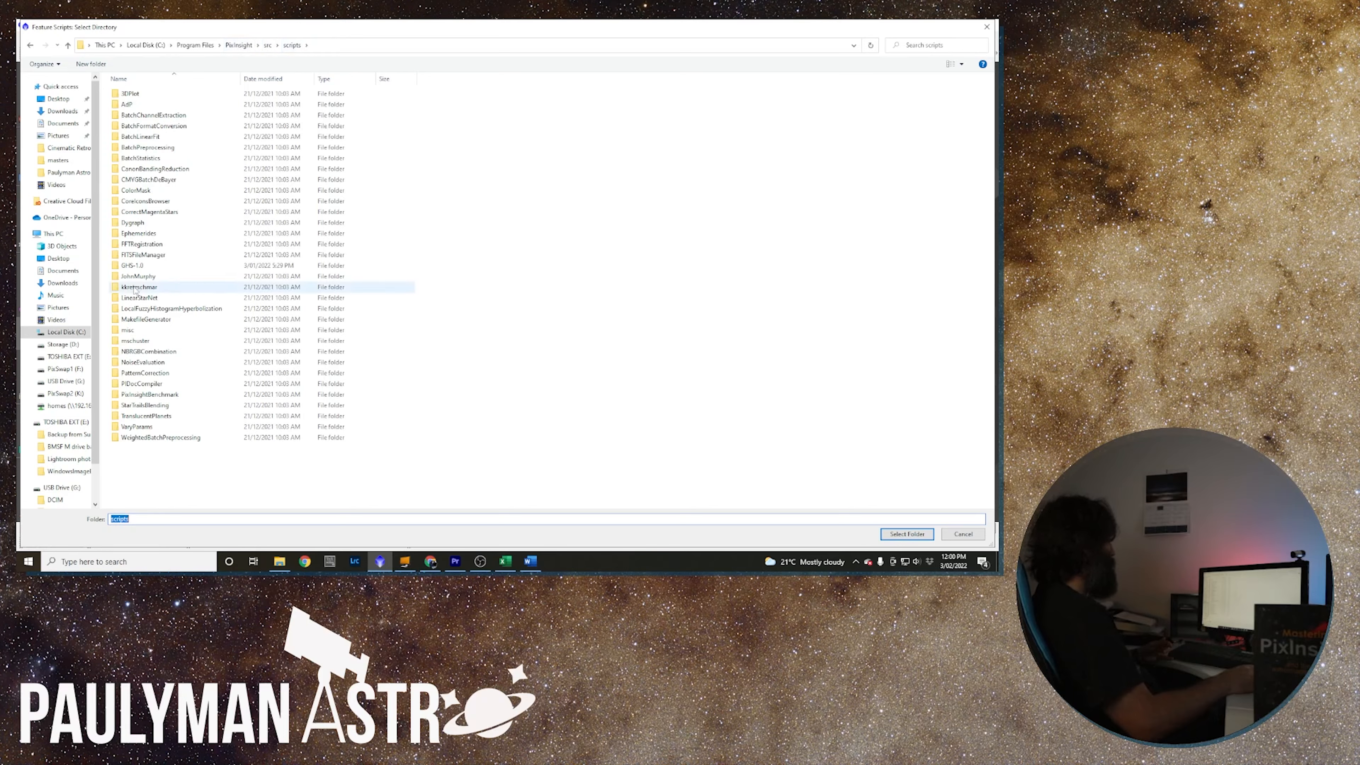
pyautogui.click(134, 267)
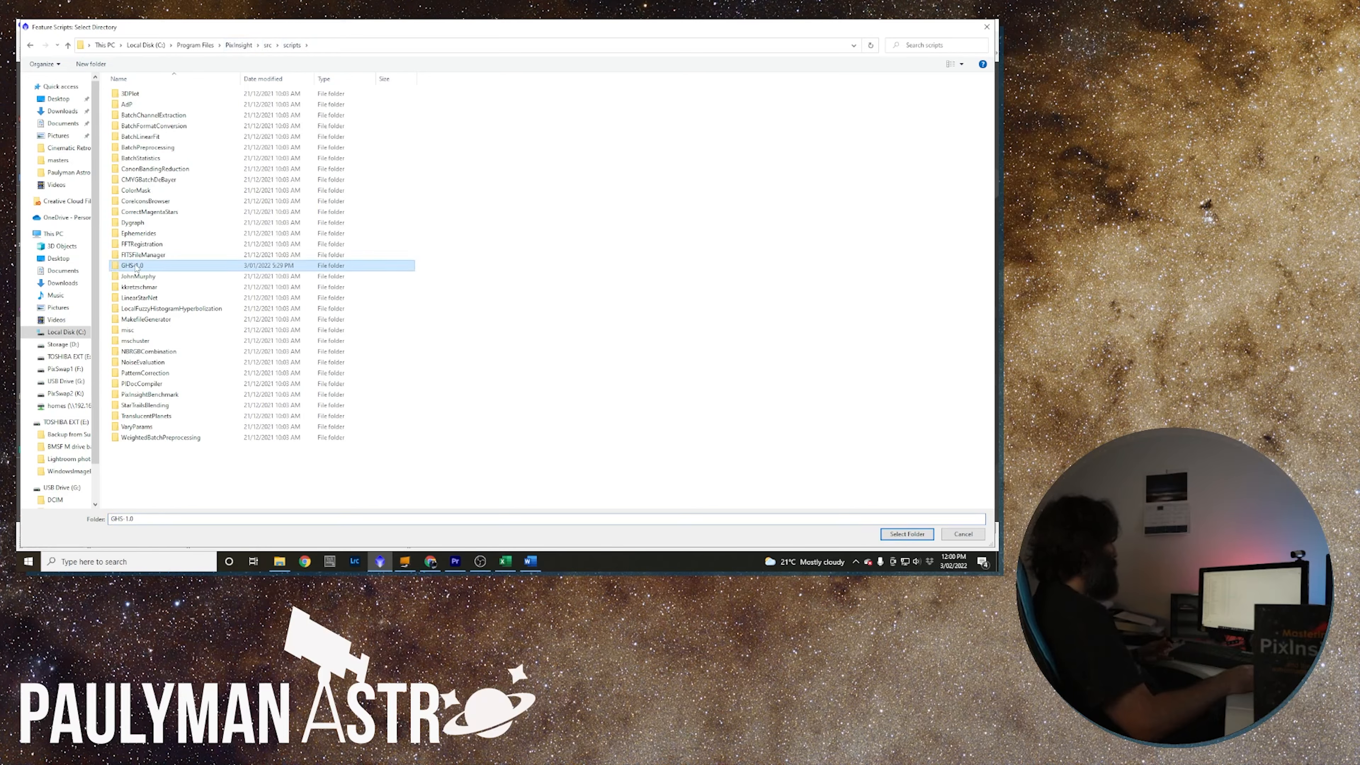
pyautogui.press('Return')
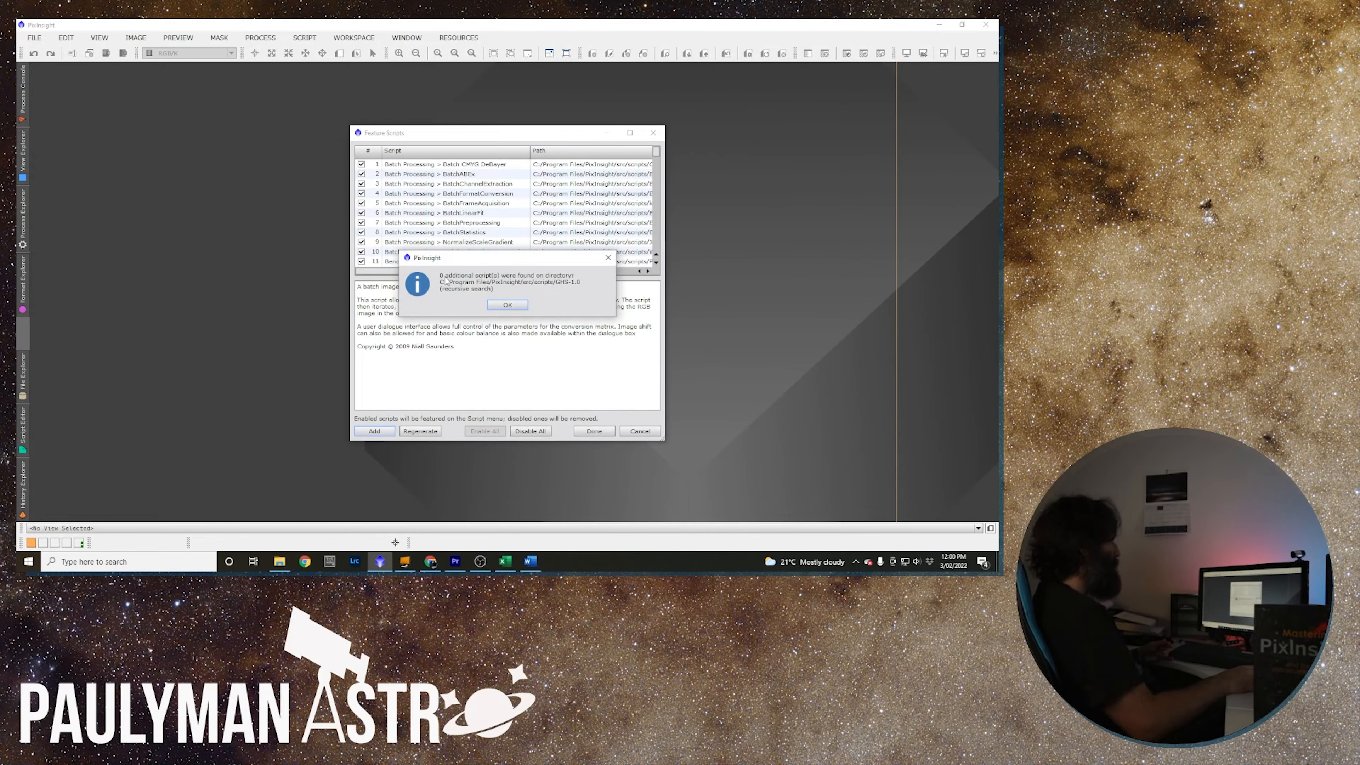
pyautogui.click(503, 305)
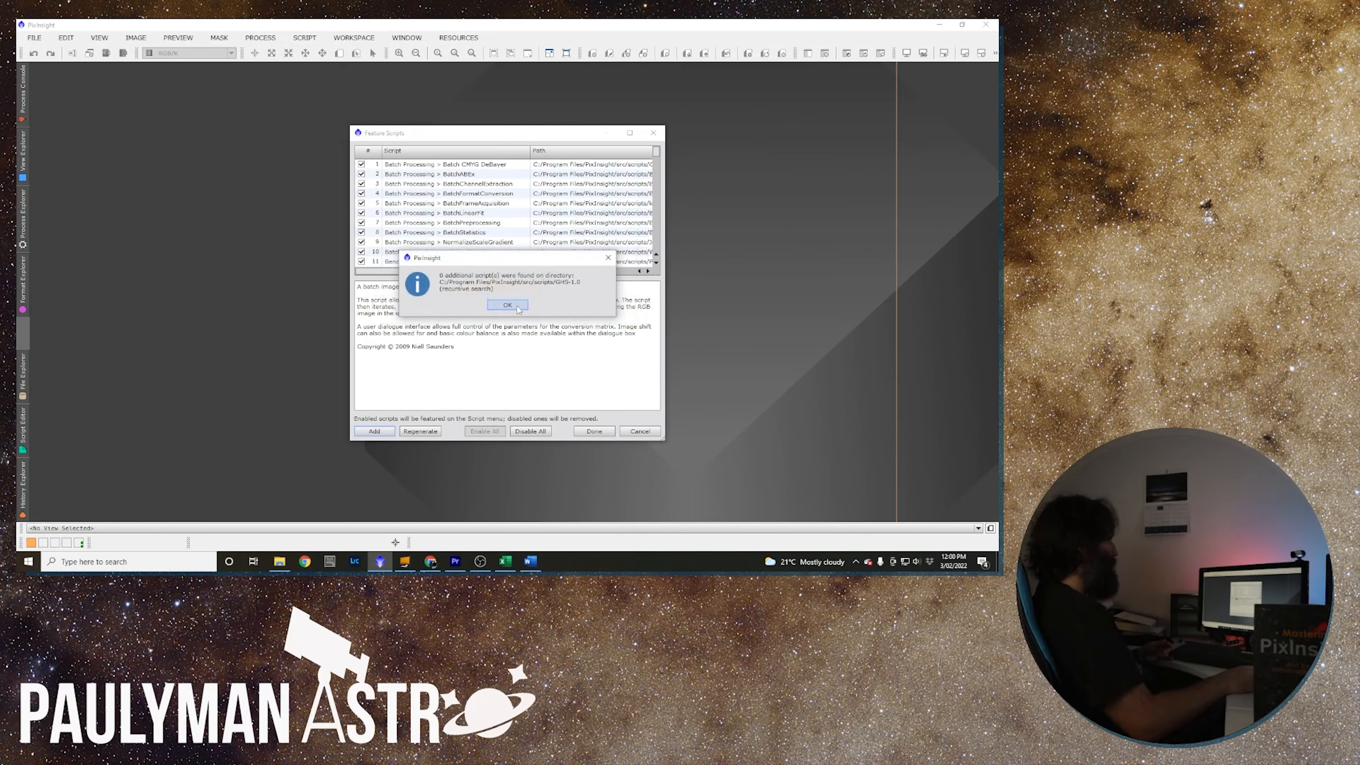
pyautogui.click(517, 306)
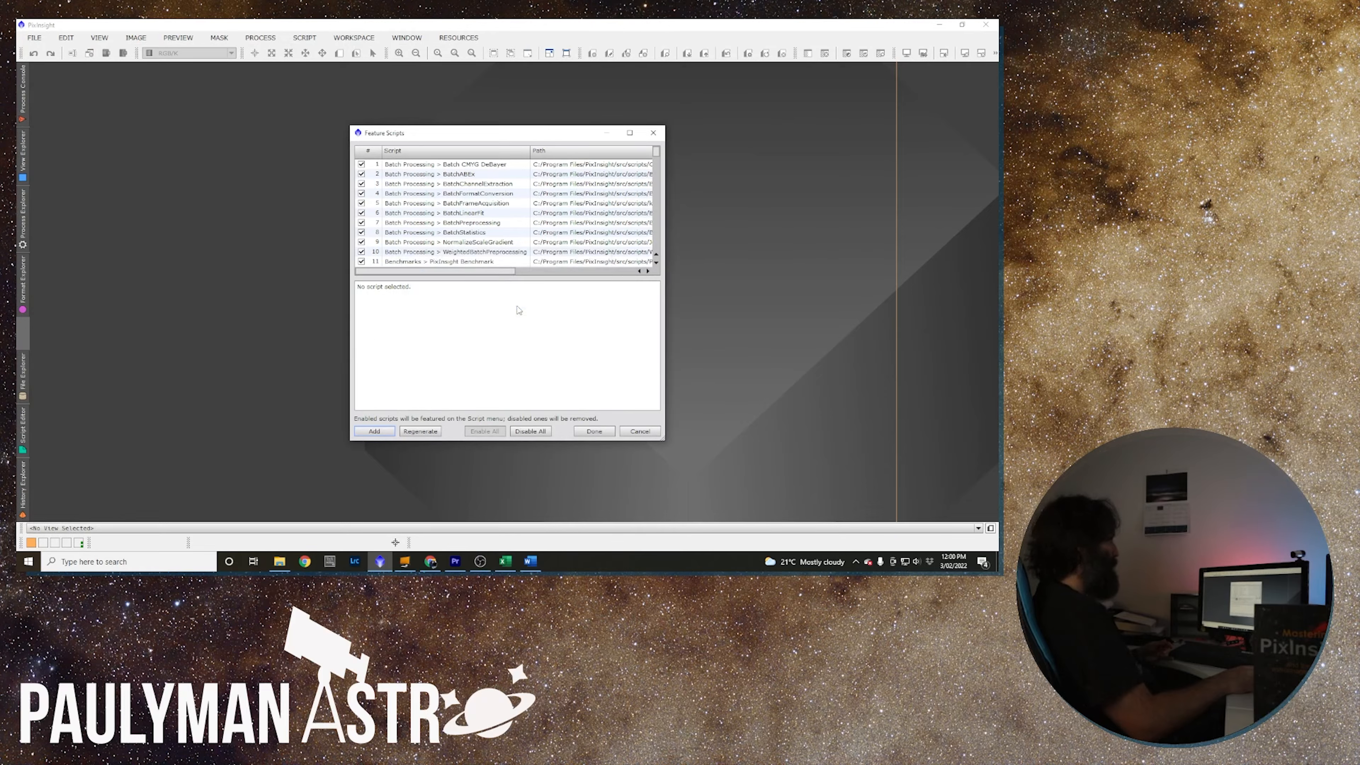
pyautogui.click(594, 431)
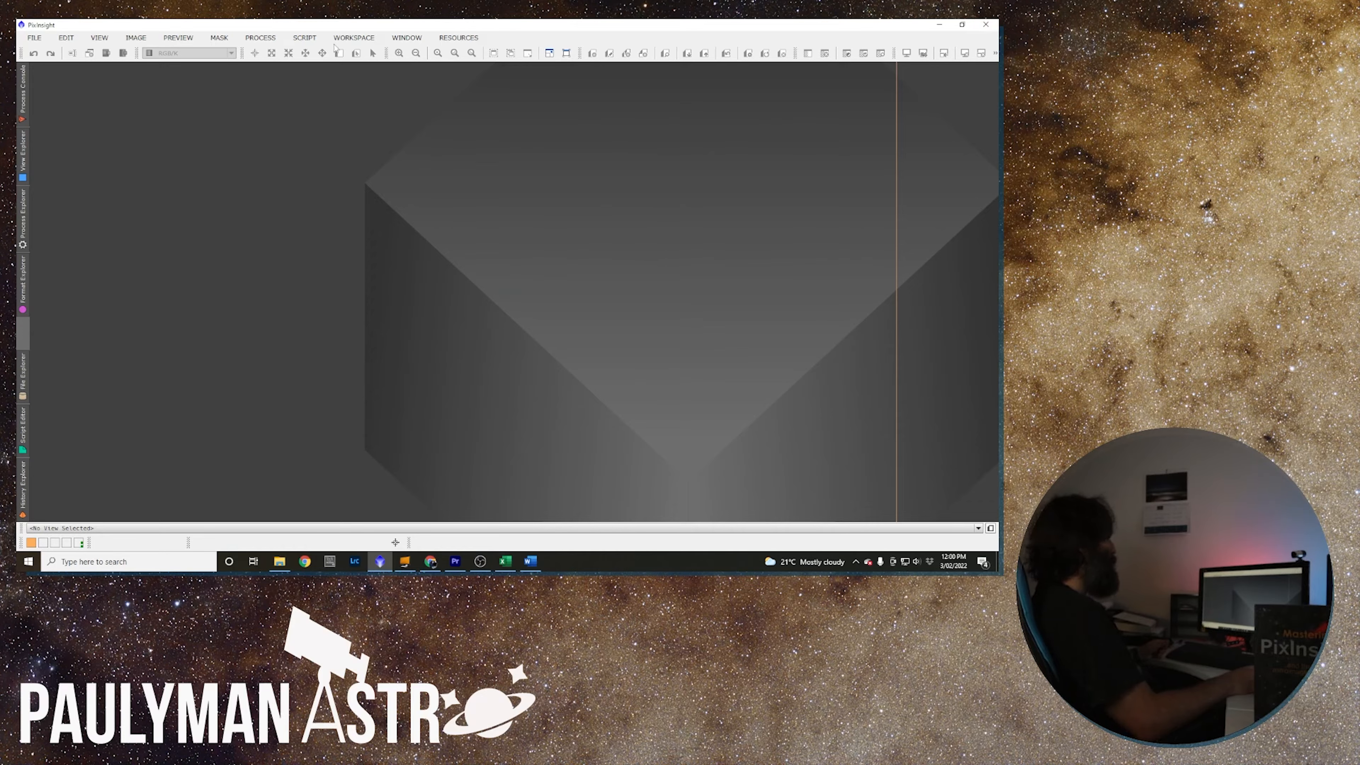
# Open the GeneralisedHyperbolicStretch script from the Utilities scripts.
pyautogui.click(304, 38)
pyautogui.moveTo(365, 184)
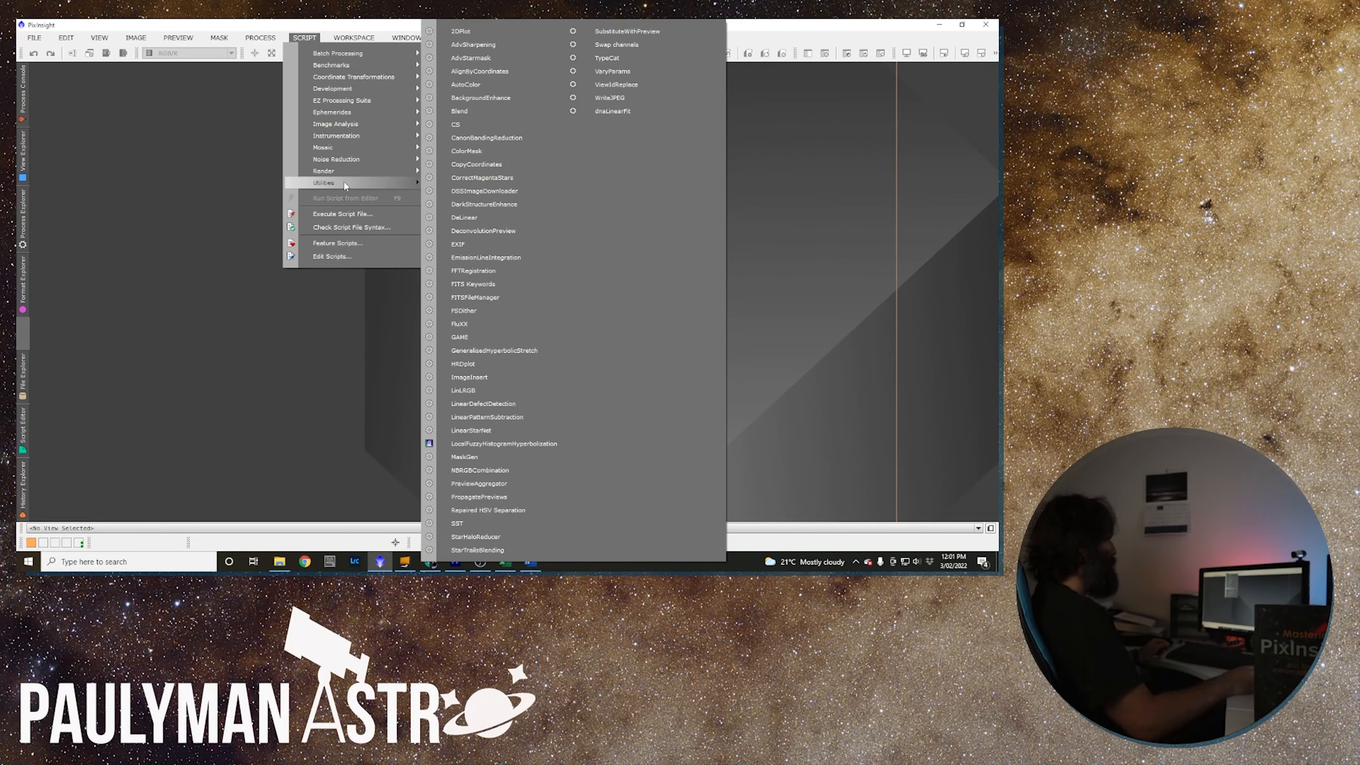
pyautogui.click(524, 350)
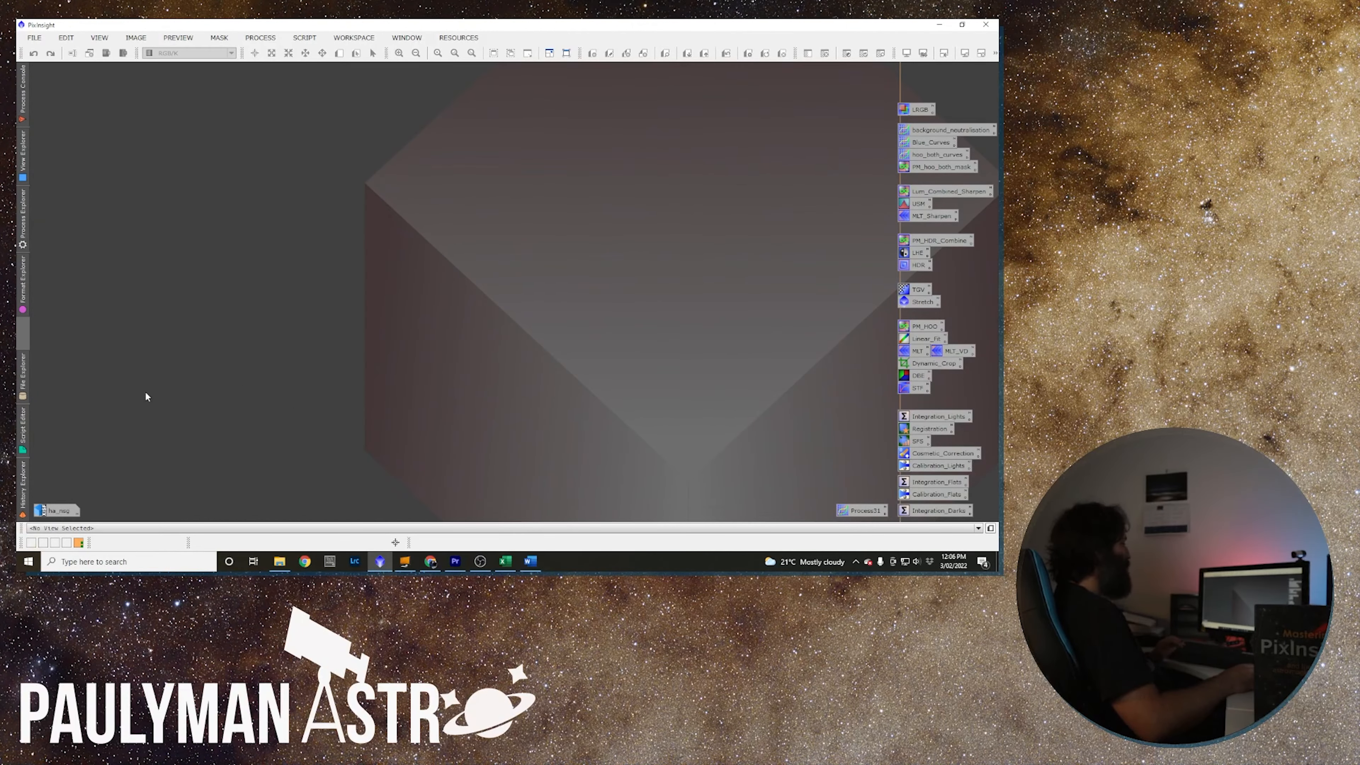
# Restore the minimized ha_nsg image, duplicate it, and place the copy beside the original.
pyautogui.doubleClick(51, 509)
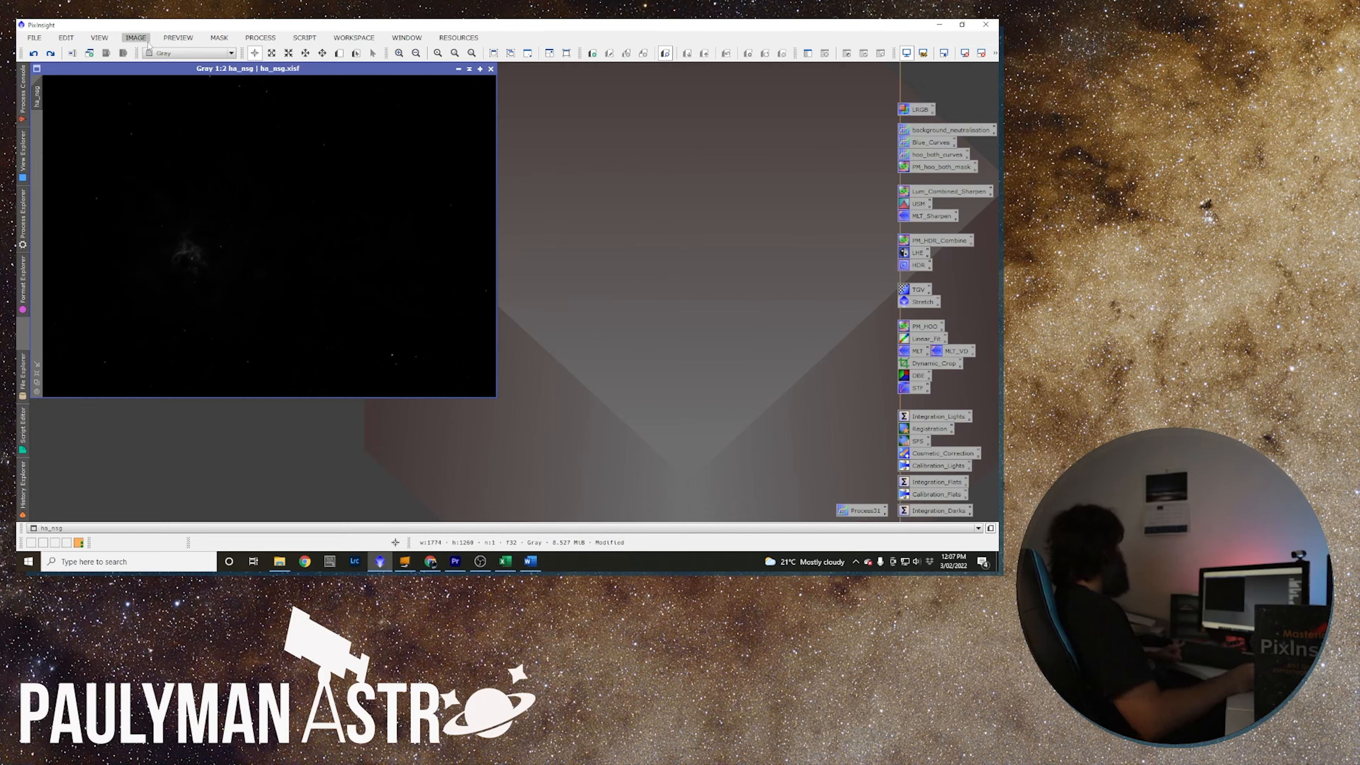
pyautogui.click(138, 38)
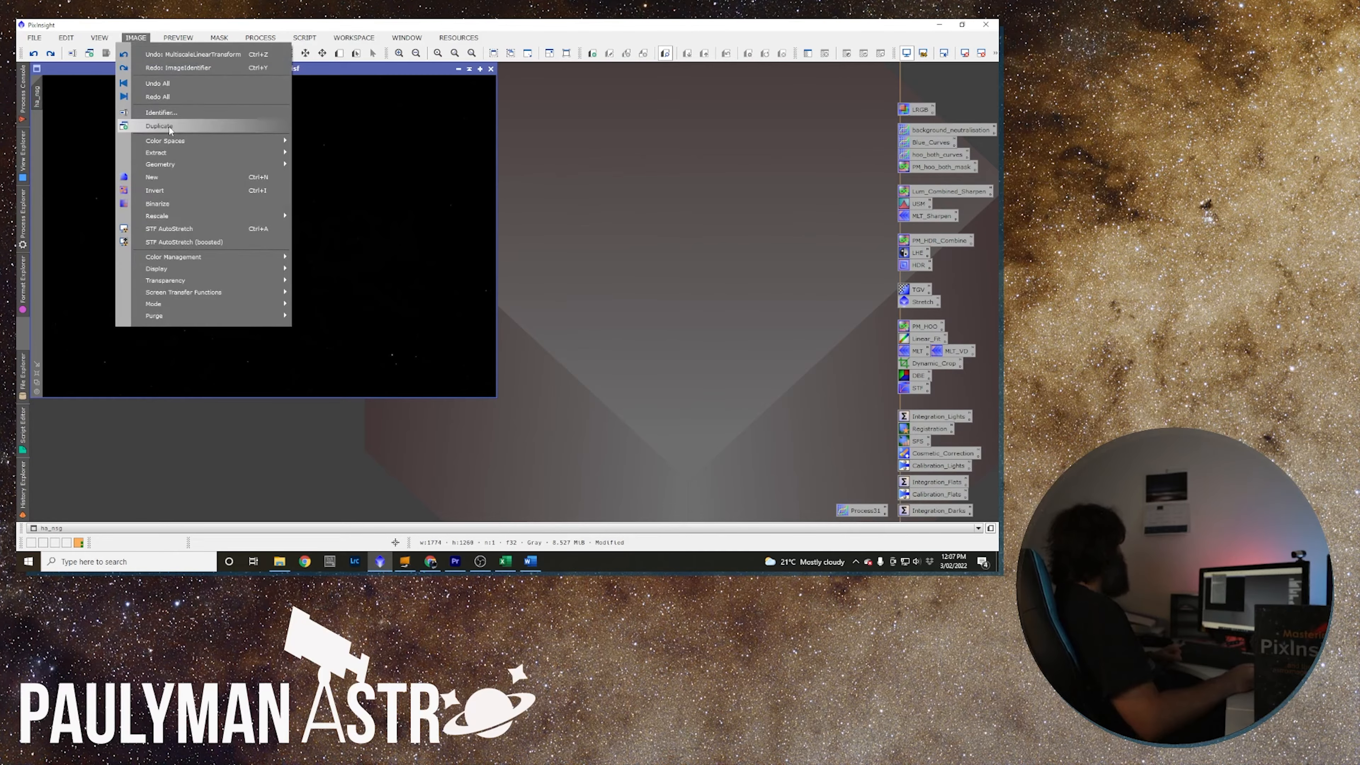
pyautogui.click(145, 127)
pyautogui.moveTo(385, 191); pyautogui.dragTo(691, 70)
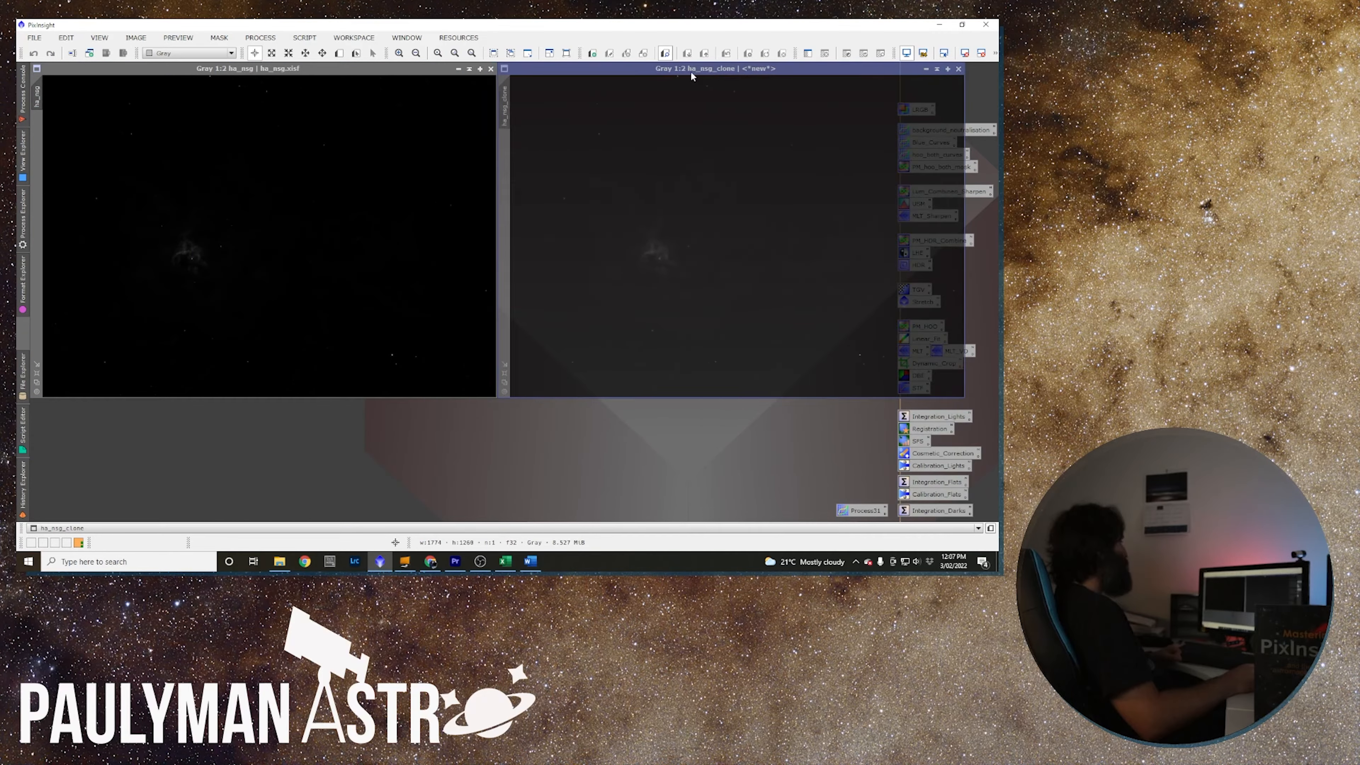
# Change the original ha_nsg image's identifier to HT.
pyautogui.rightClick(38, 87)
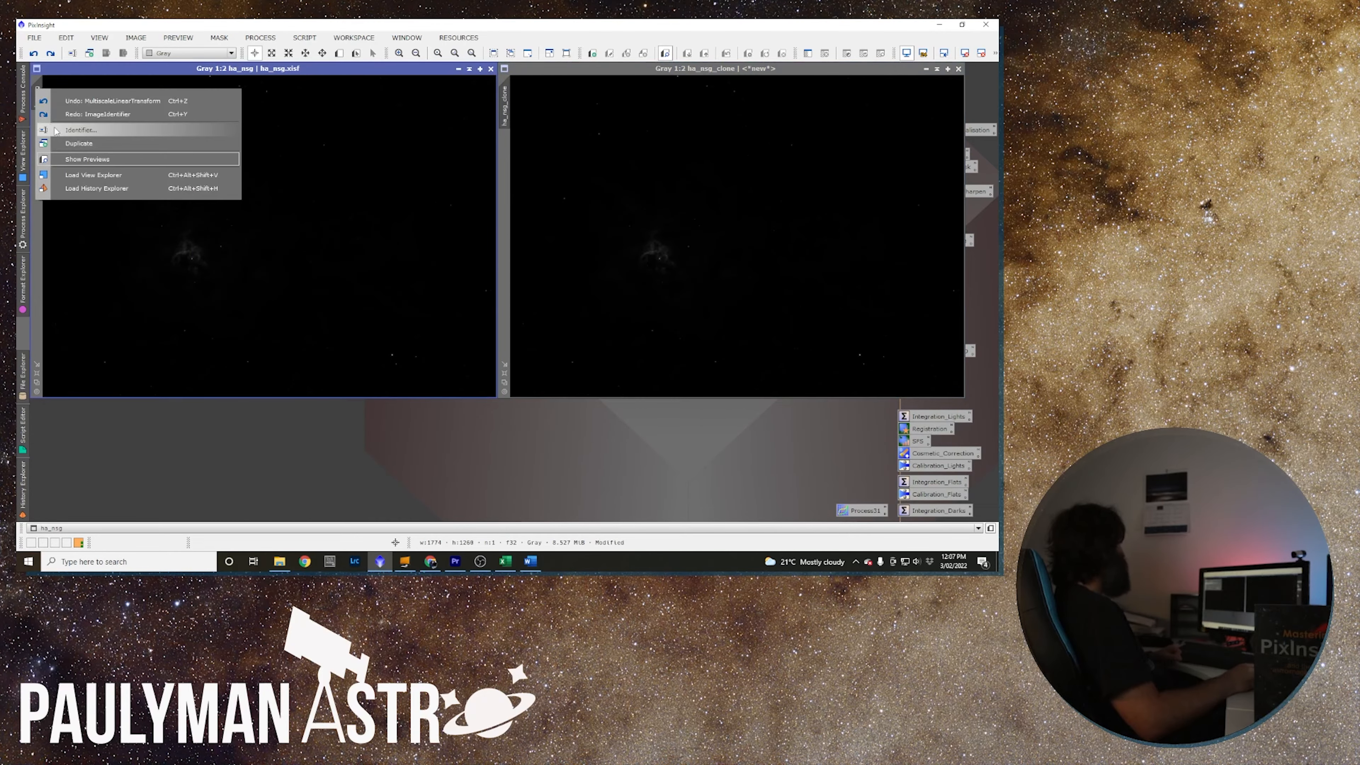
pyautogui.click(56, 131)
pyautogui.write('HT')
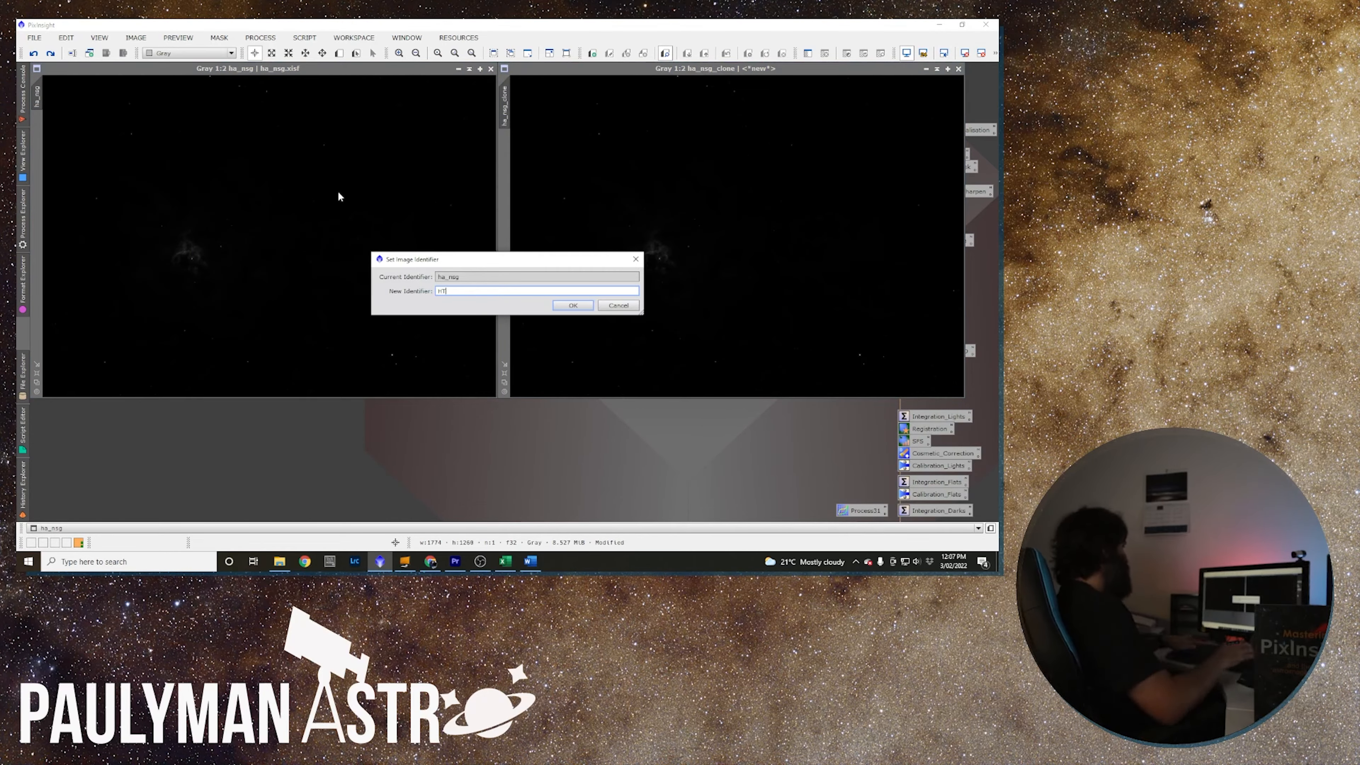
pyautogui.click(572, 305)
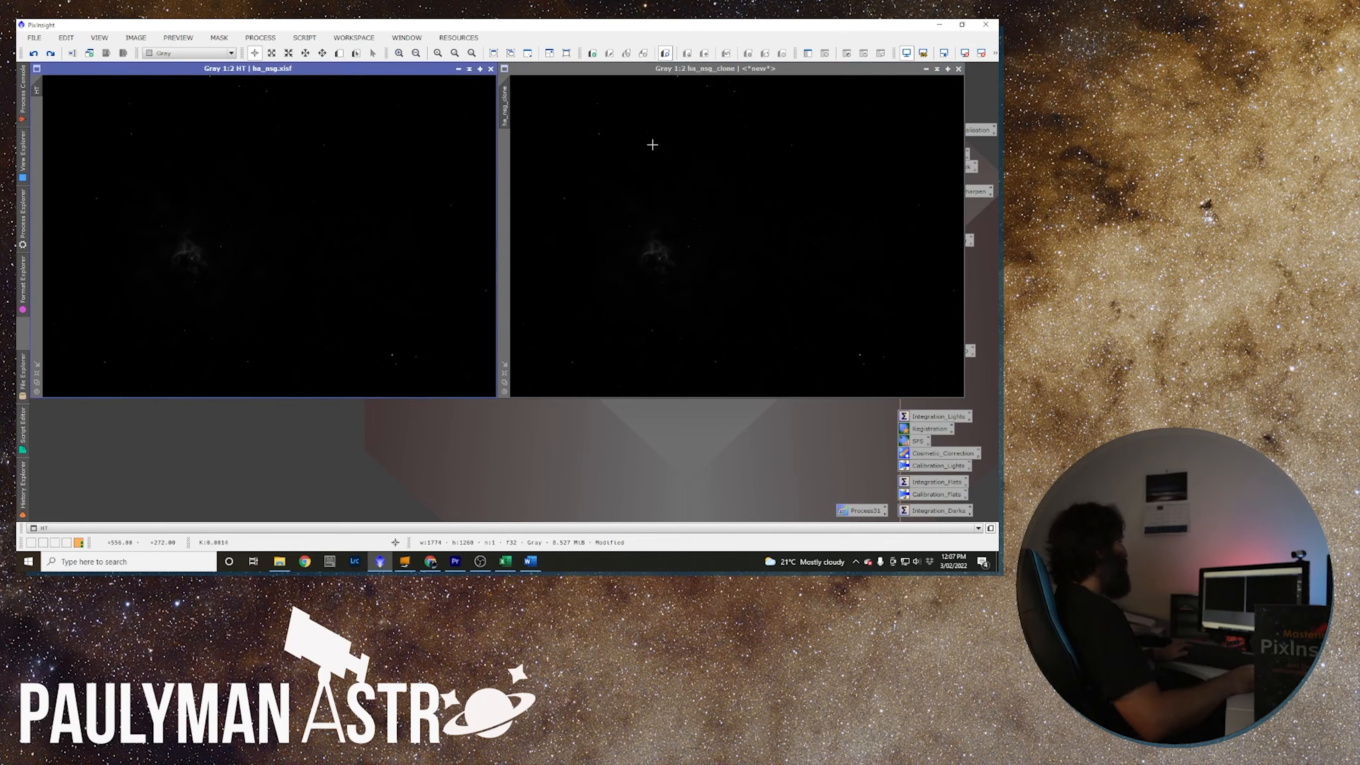
# Change the duplicate image's identifier to GHS.
pyautogui.rightClick(504, 103)
pyautogui.click(538, 140)
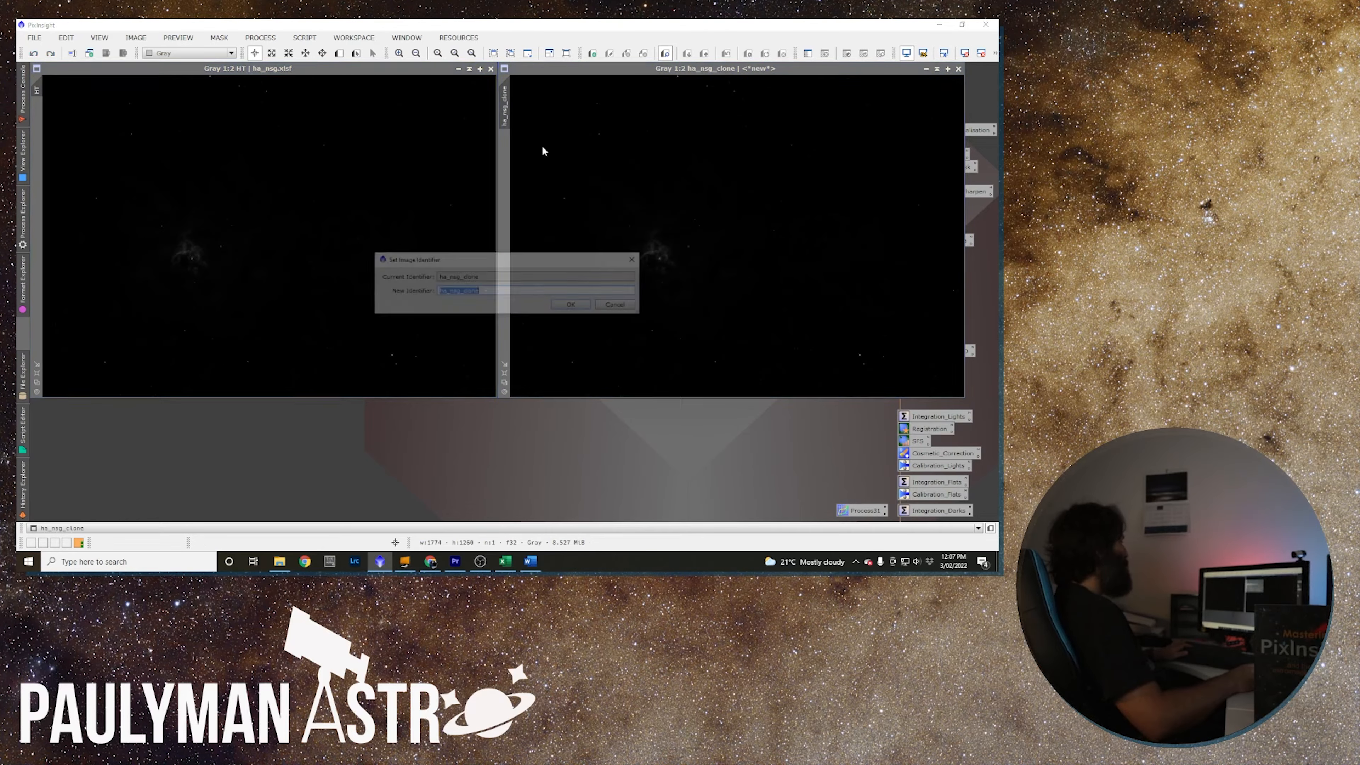
pyautogui.write('GHS')
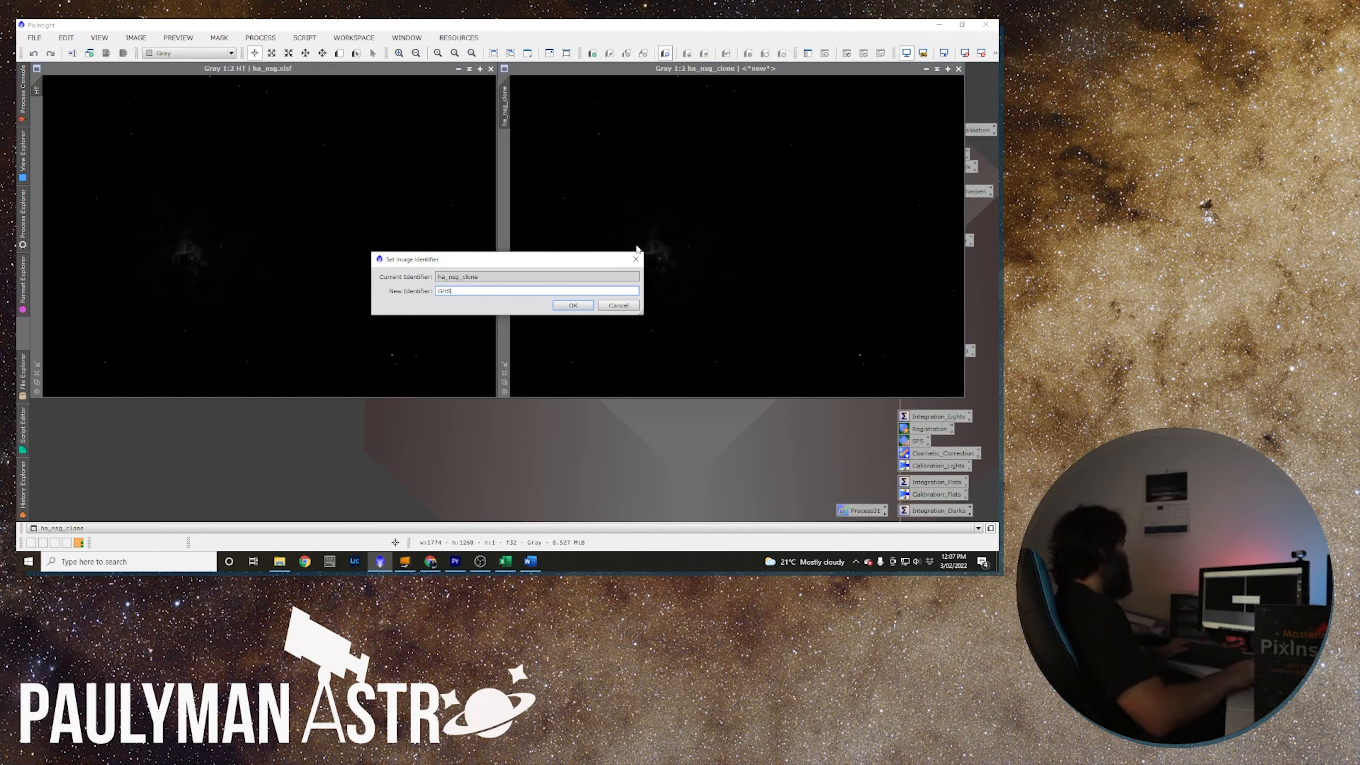
pyautogui.click(592, 305)
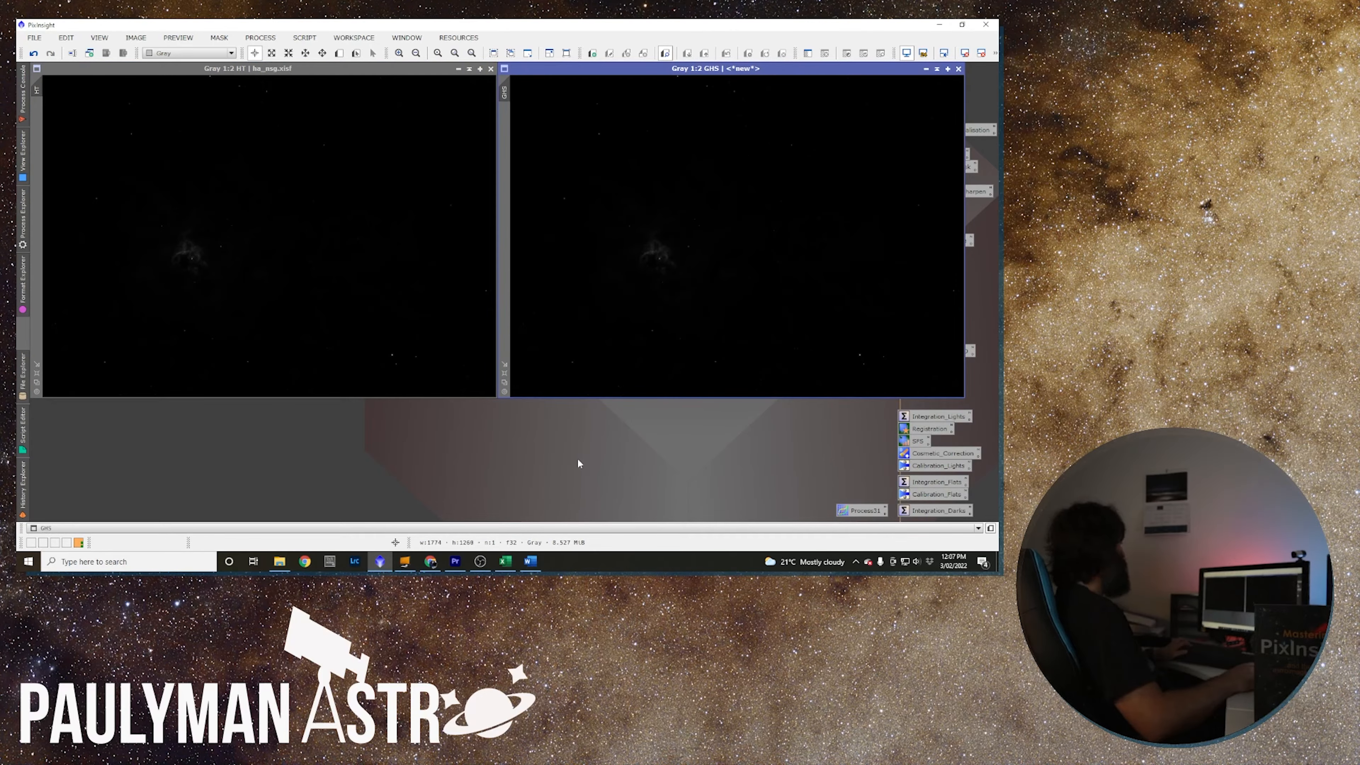
# Open the HistogramTransformation process and position its window over the GHS image, clear of the HT image.
pyautogui.click(261, 38)
pyautogui.moveTo(348, 30)
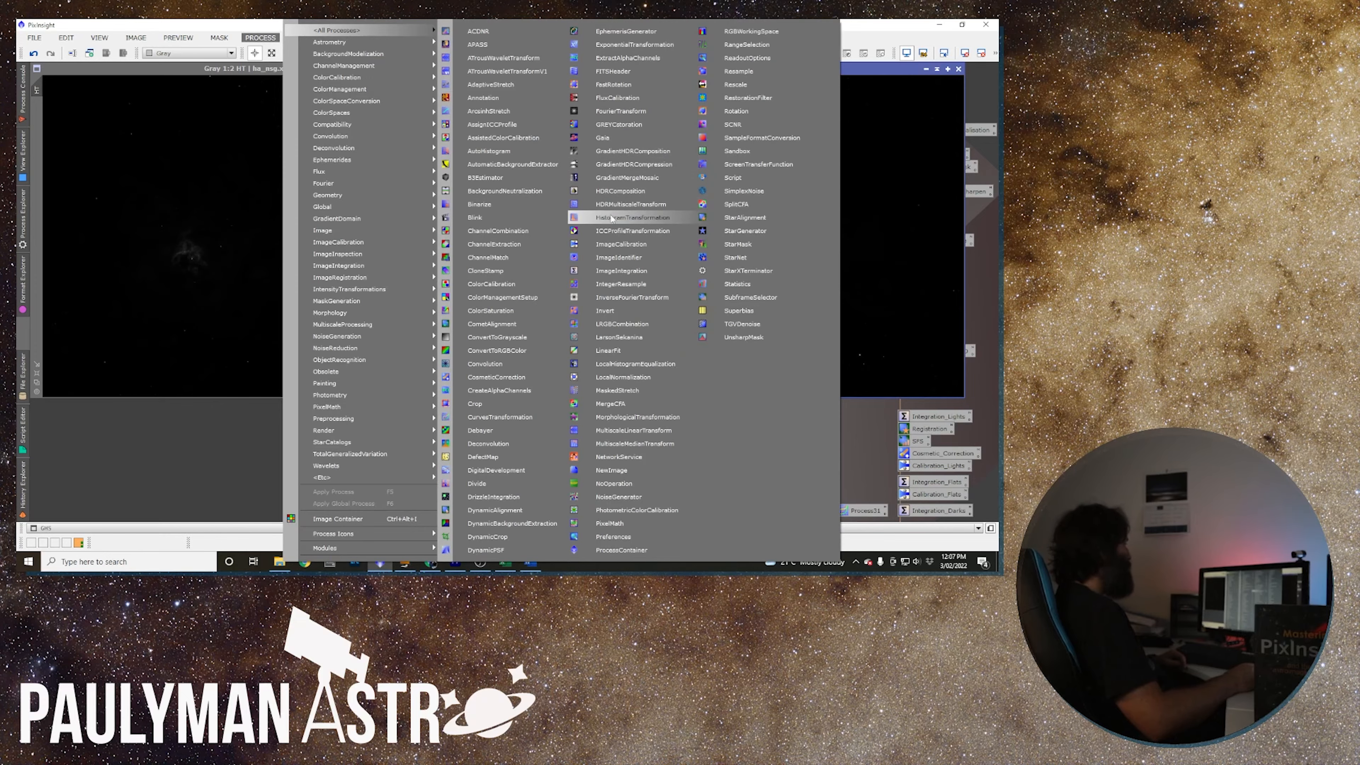
pyautogui.click(615, 214)
pyautogui.moveTo(712, 90); pyautogui.dragTo(593, 95)
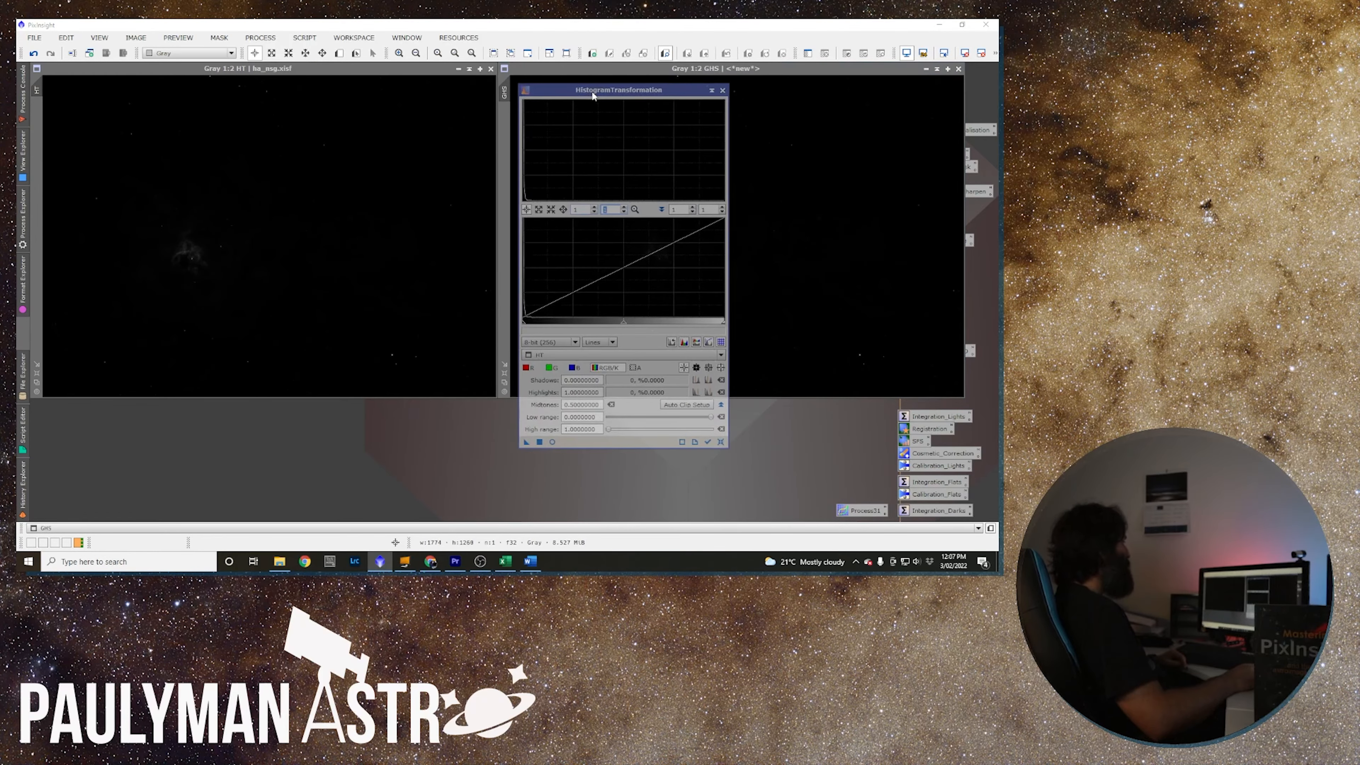
# Stretch the HT image with HistogramTransformation, tracking the active view, using a midtones balance of about 0.058, and reset the process.
pyautogui.click(266, 71)
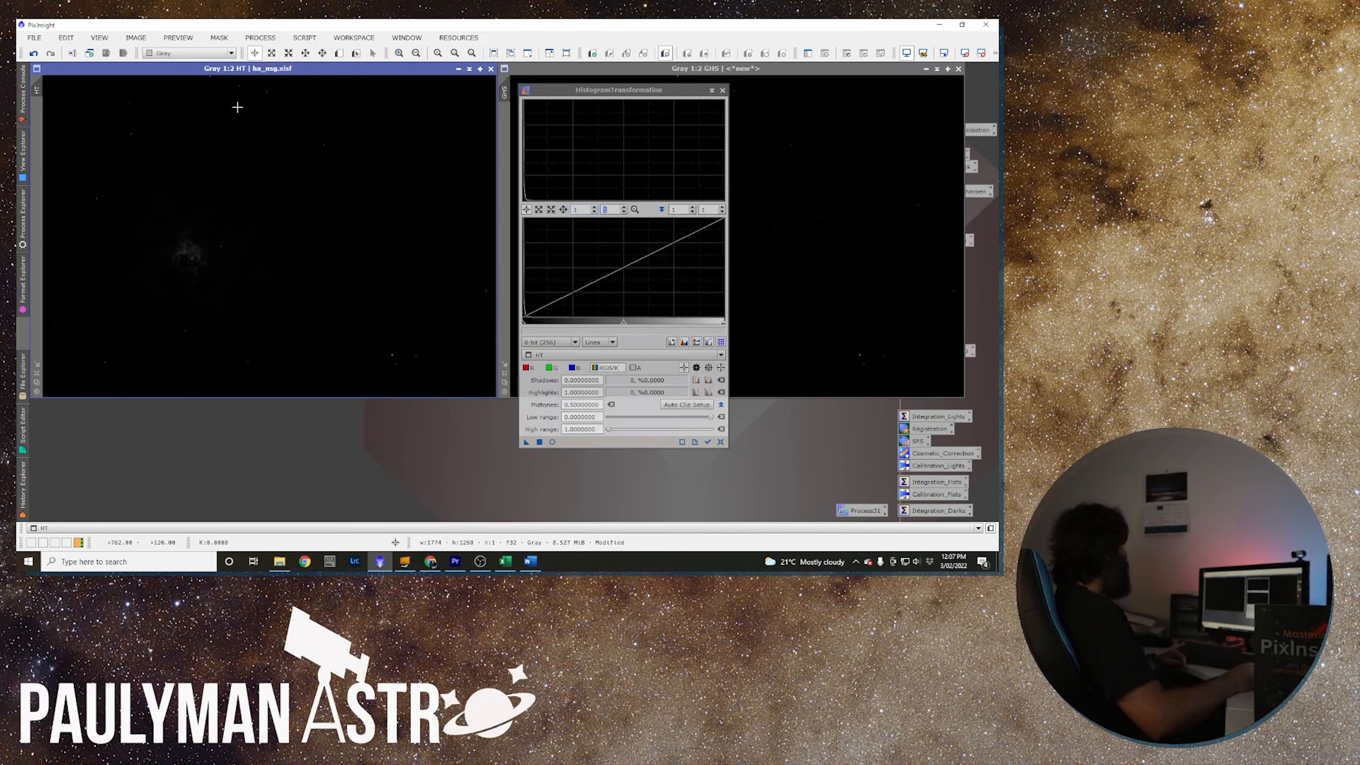
pyautogui.click(708, 442)
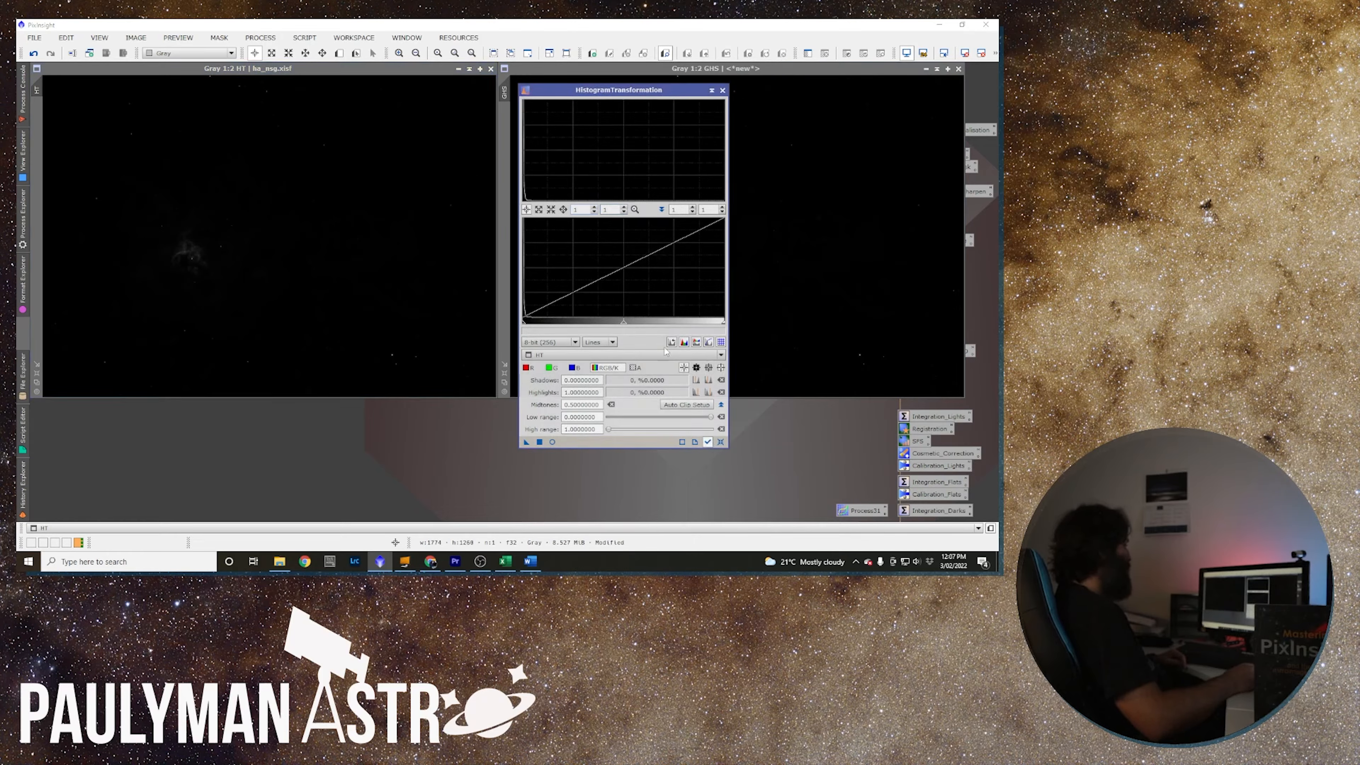
pyautogui.moveTo(623, 325); pyautogui.dragTo(534, 324)
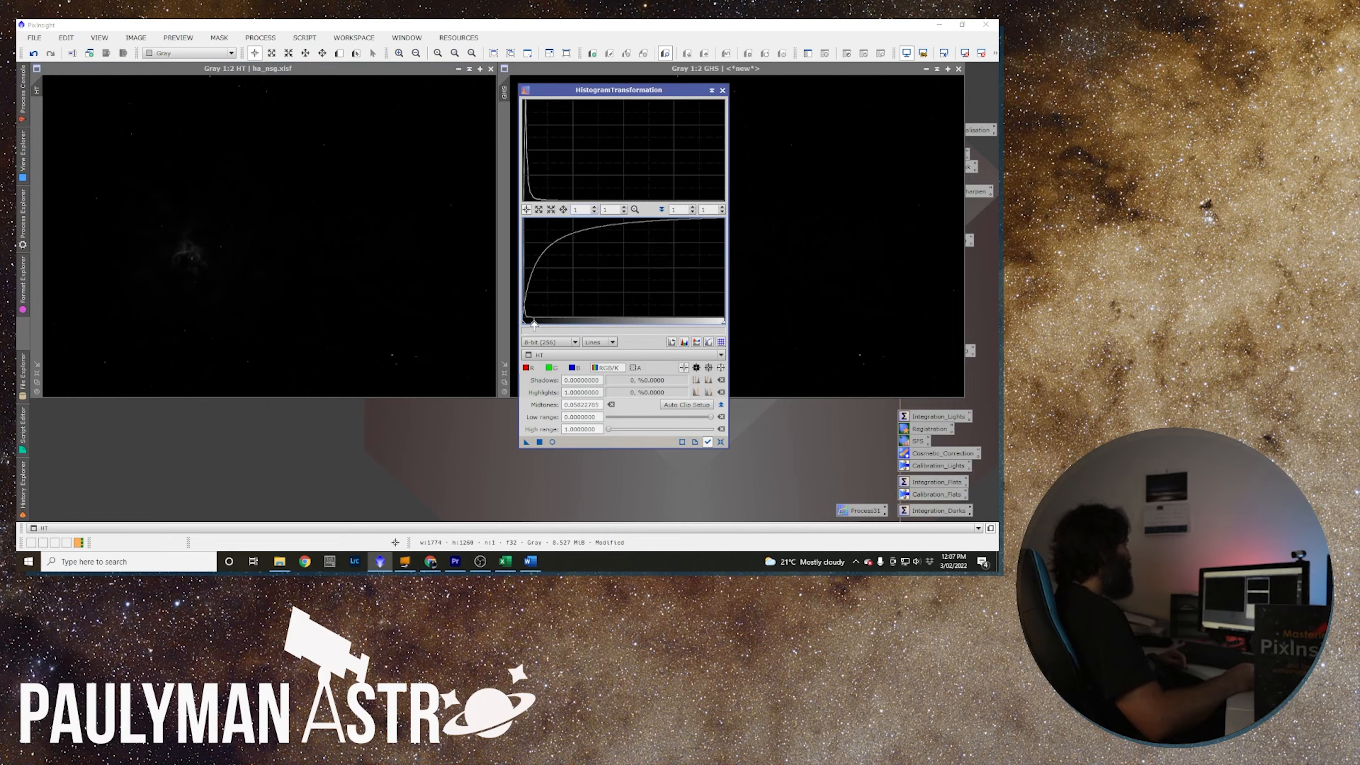
pyautogui.click(538, 442)
pyautogui.click(719, 441)
# Apply a second HistogramTransformation stretch to the HT image with midtones at about 0.18, and reset the process.
pyautogui.moveTo(621, 323); pyautogui.dragTo(558, 324)
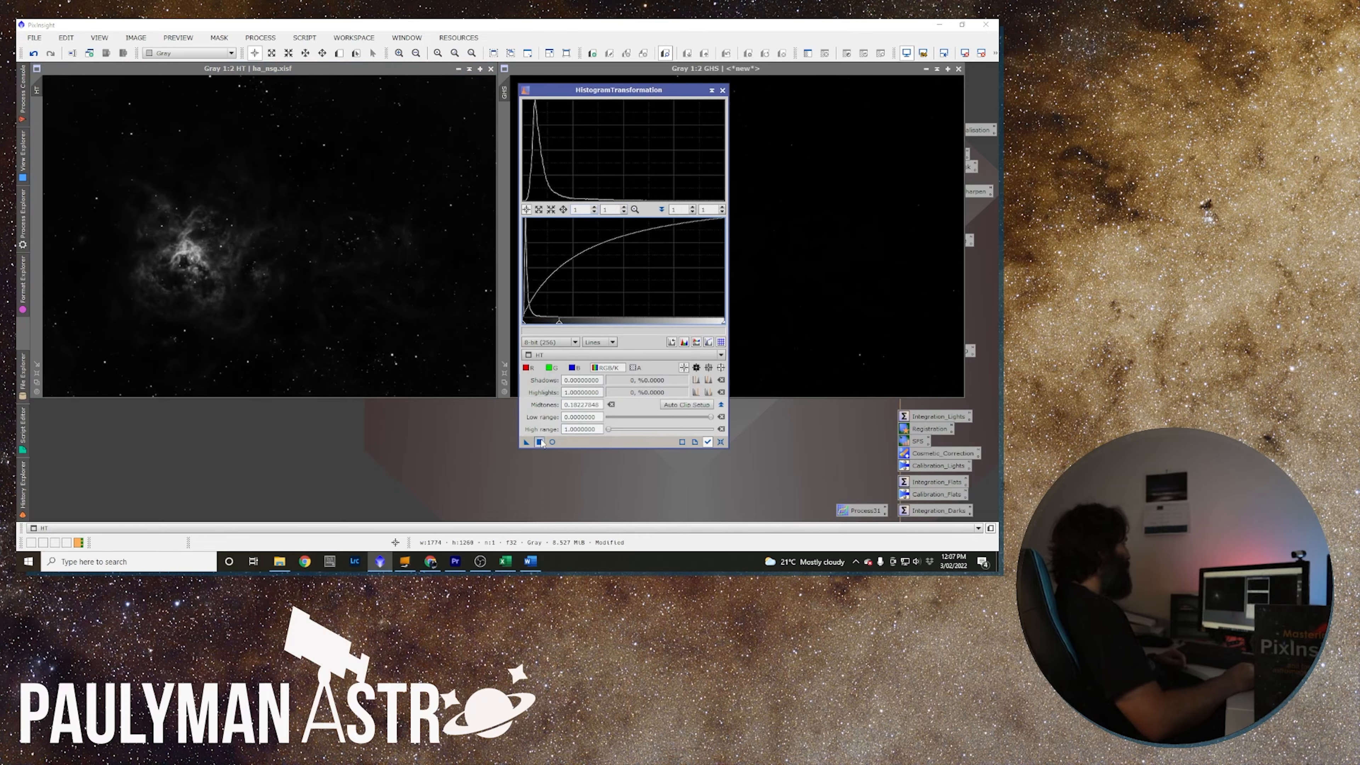
pyautogui.click(539, 441)
pyautogui.click(720, 442)
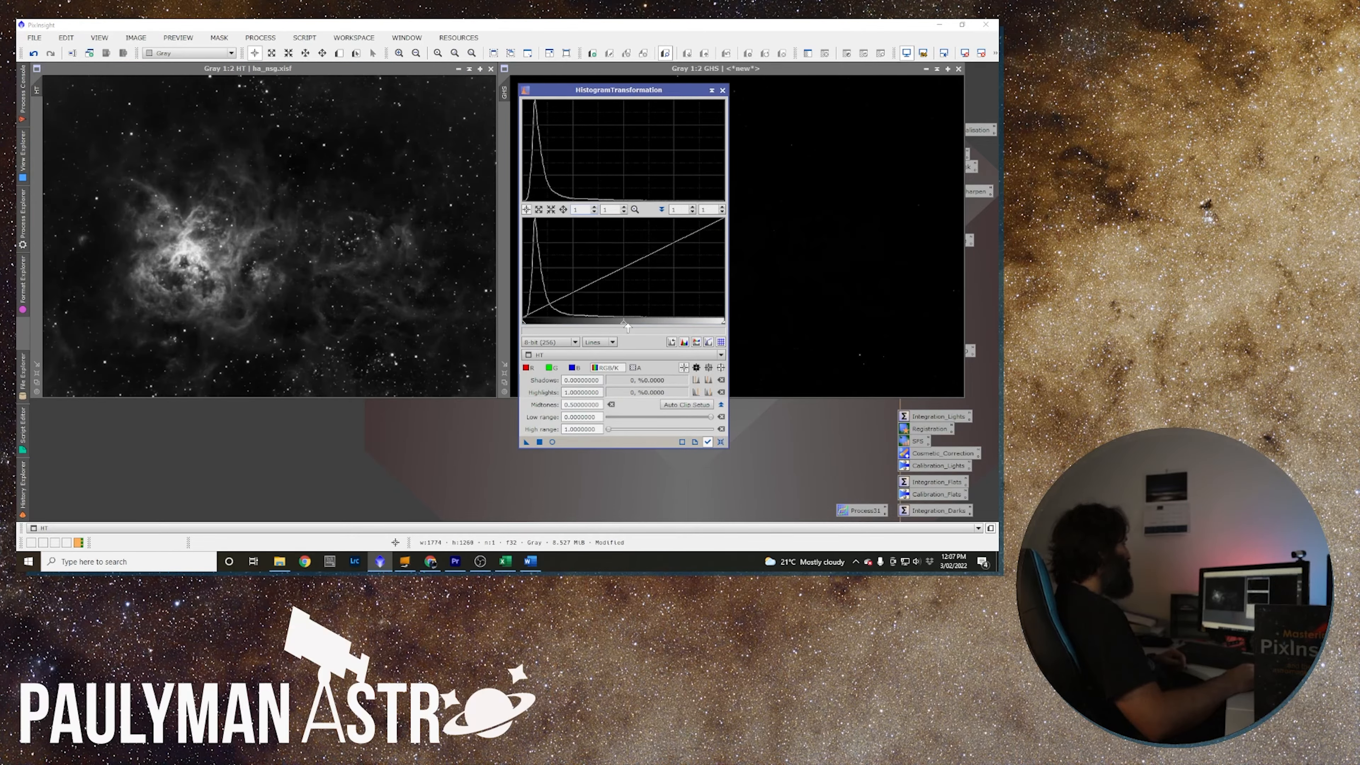
# Apply a third histogram stretch to the HT image with midtones at about 0.17, and reset the process.
pyautogui.moveTo(624, 324); pyautogui.dragTo(556, 324)
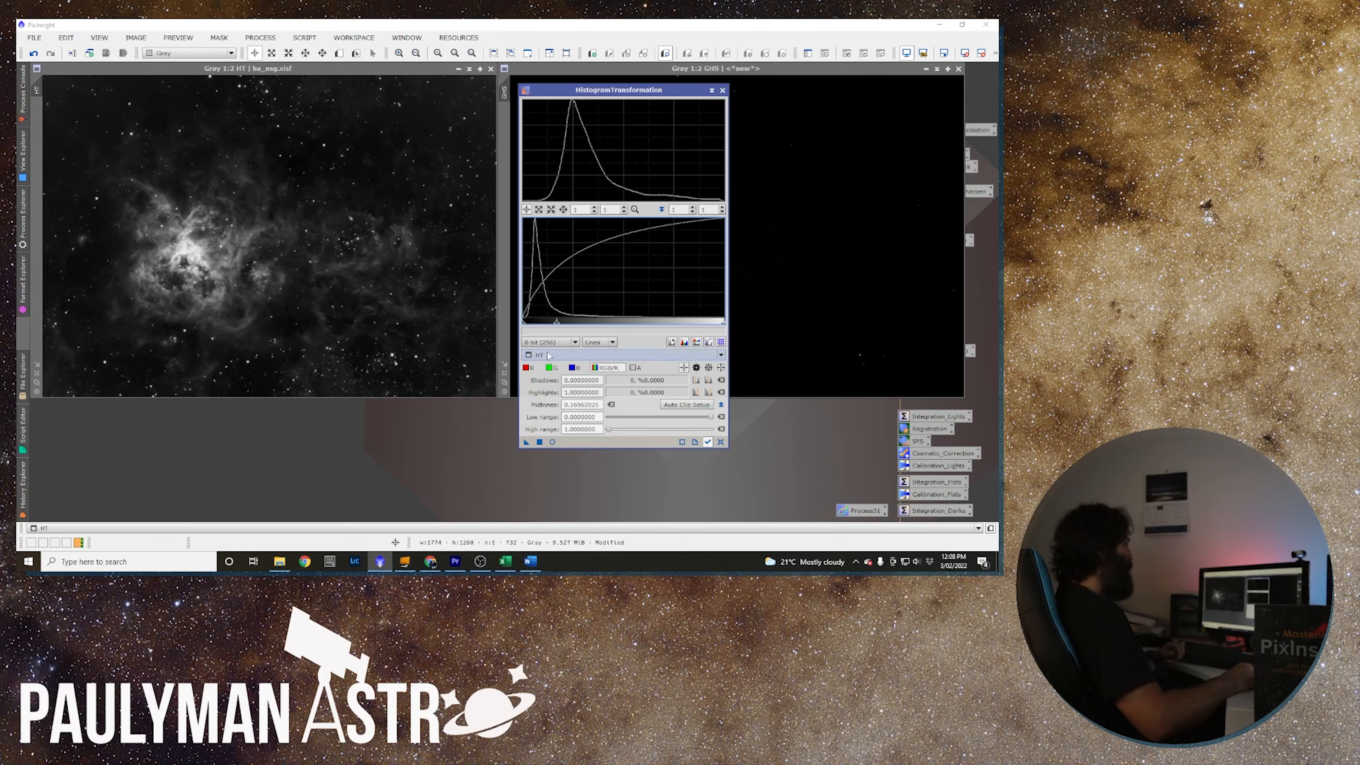
pyautogui.click(539, 443)
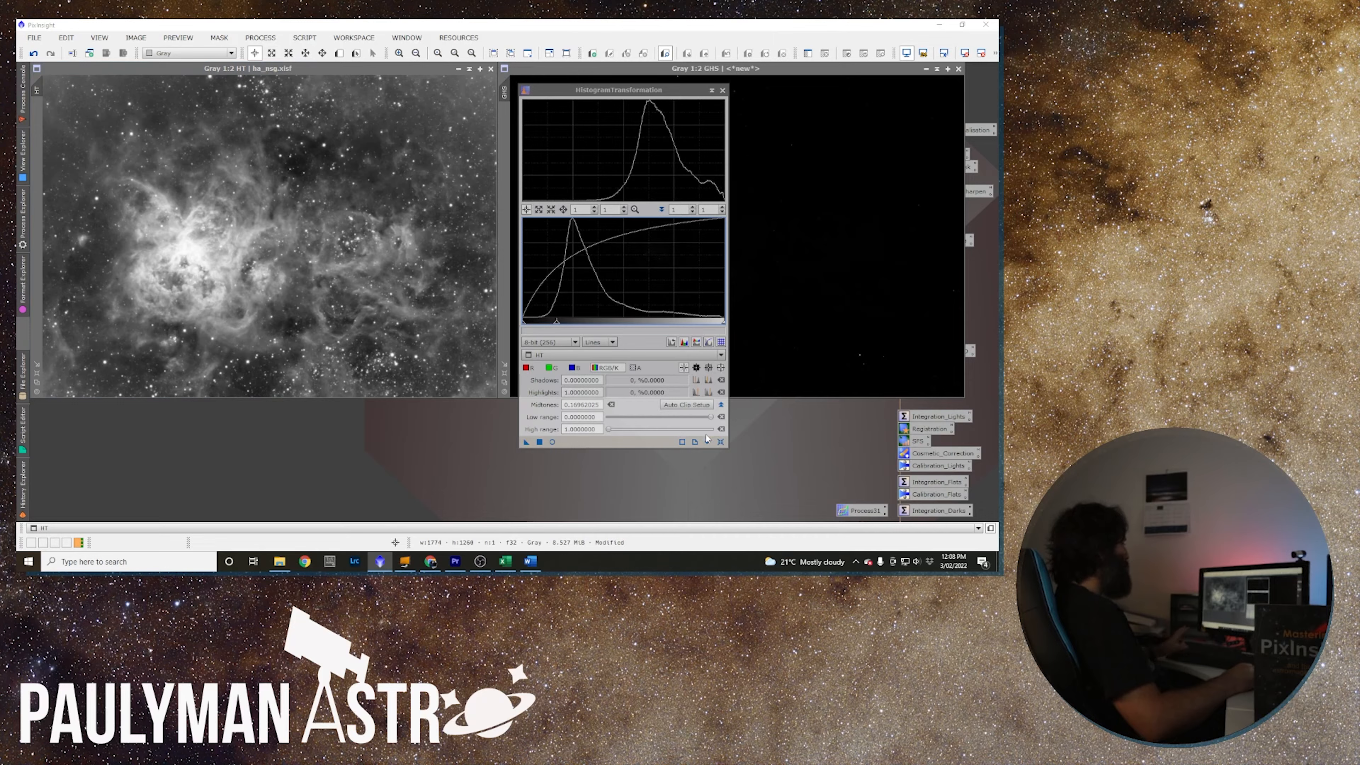
pyautogui.click(721, 442)
# Raise the black point of the HT image to shadows of about 0.06, apply it, and close HistogramTransformation.
pyautogui.moveTo(523, 327); pyautogui.dragTo(533, 324)
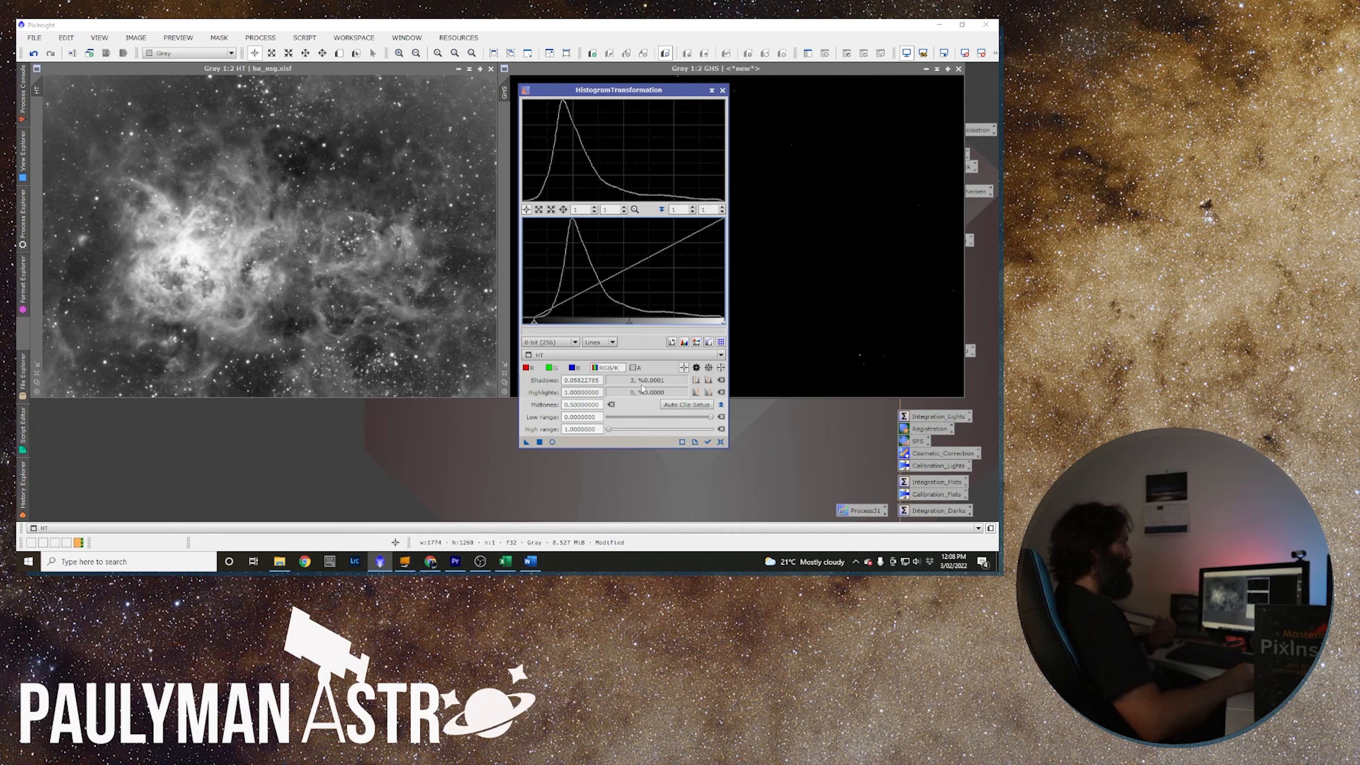
pyautogui.click(540, 443)
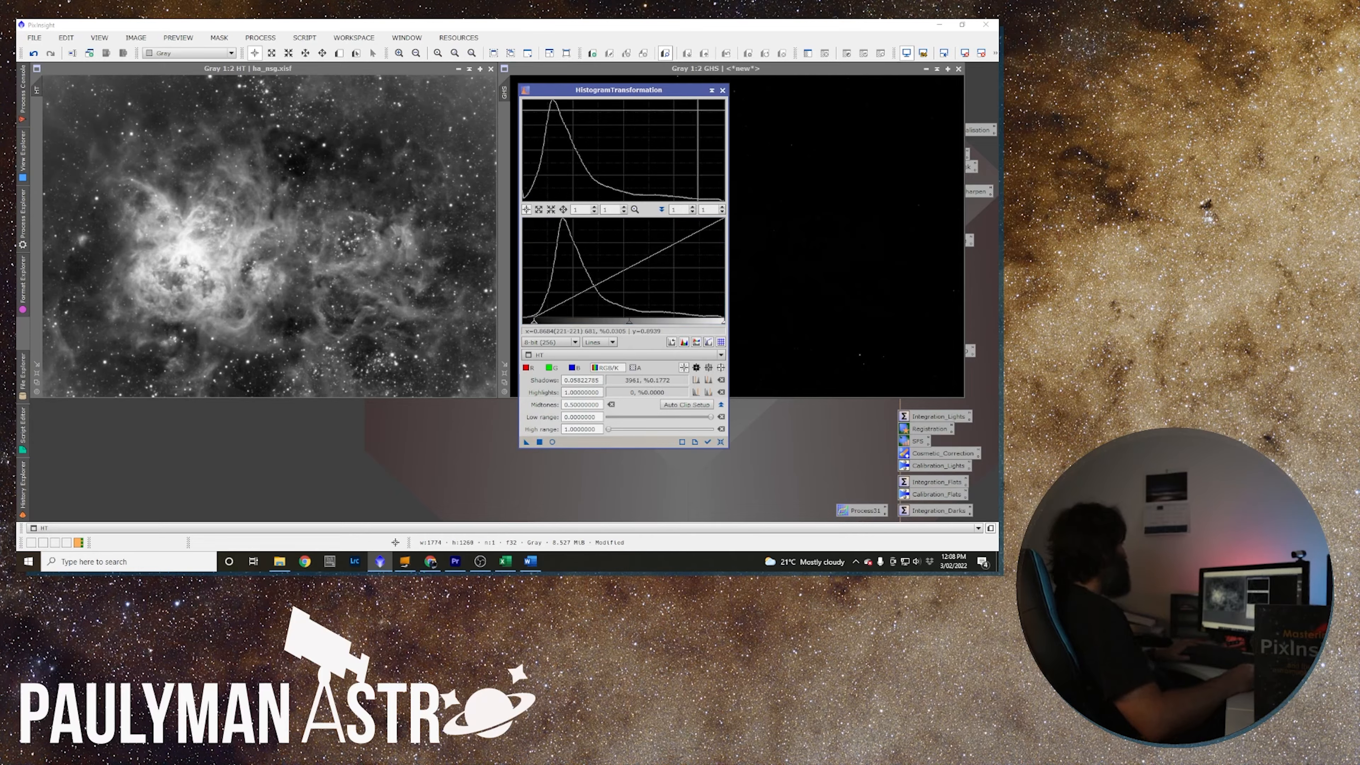
pyautogui.click(721, 90)
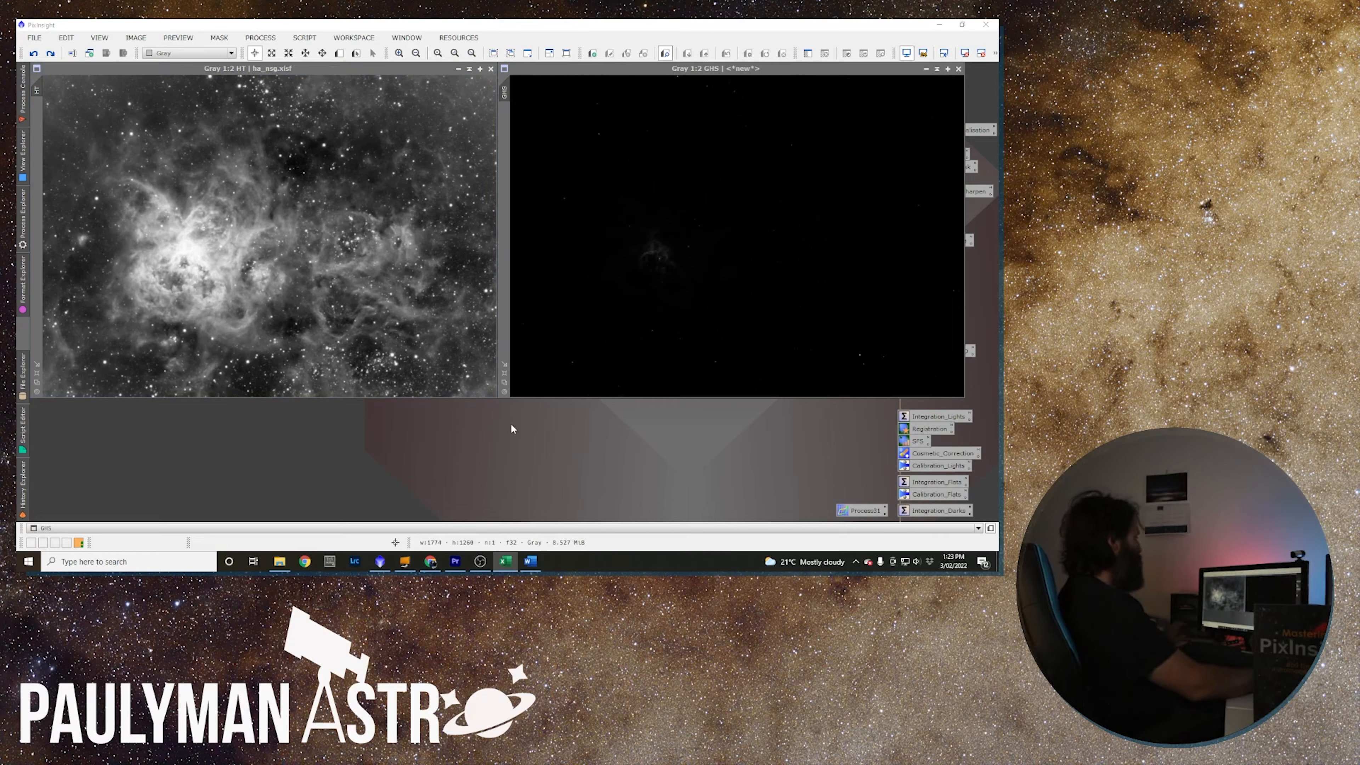
# Launch the GeneralisedHyperbolicStretch script, move its window clear of the HT image, and set GHS as the target view.
pyautogui.click(304, 37)
pyautogui.moveTo(364, 183)
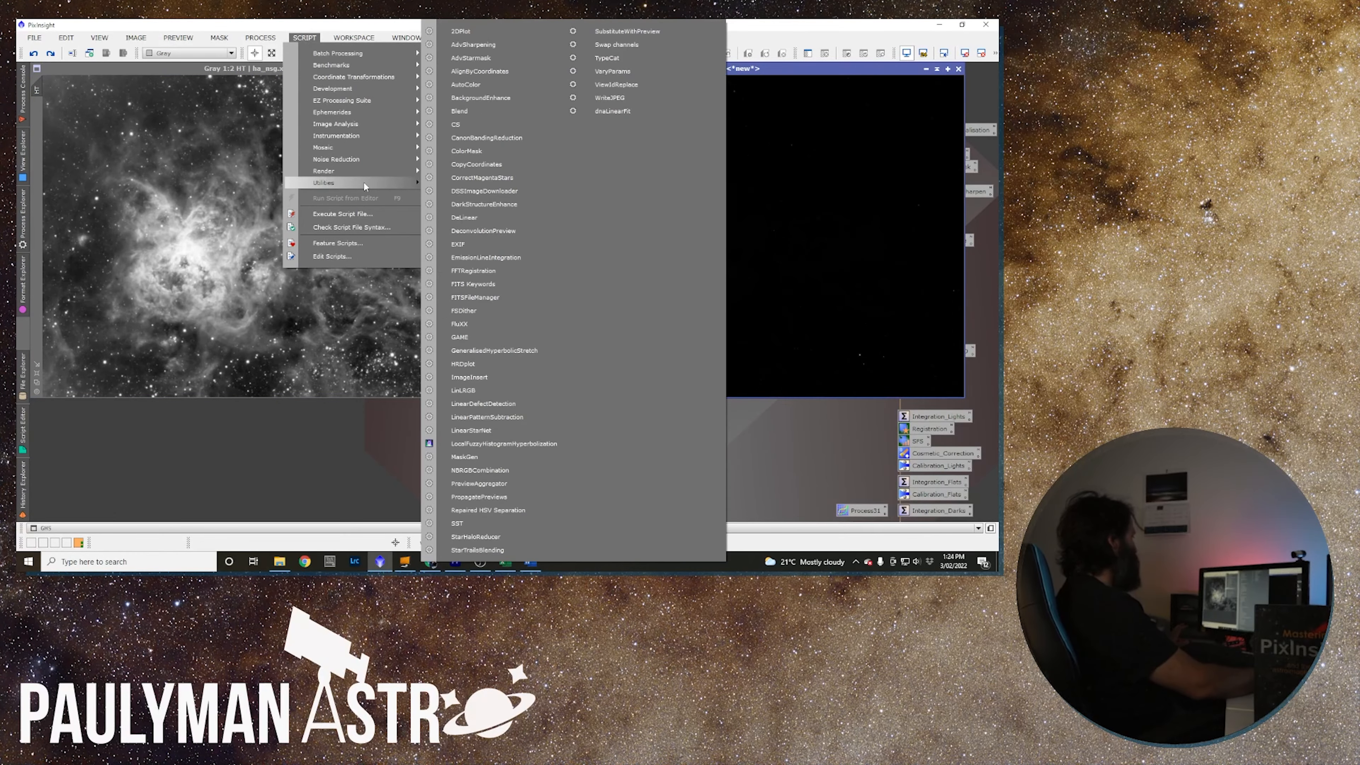
pyautogui.click(497, 348)
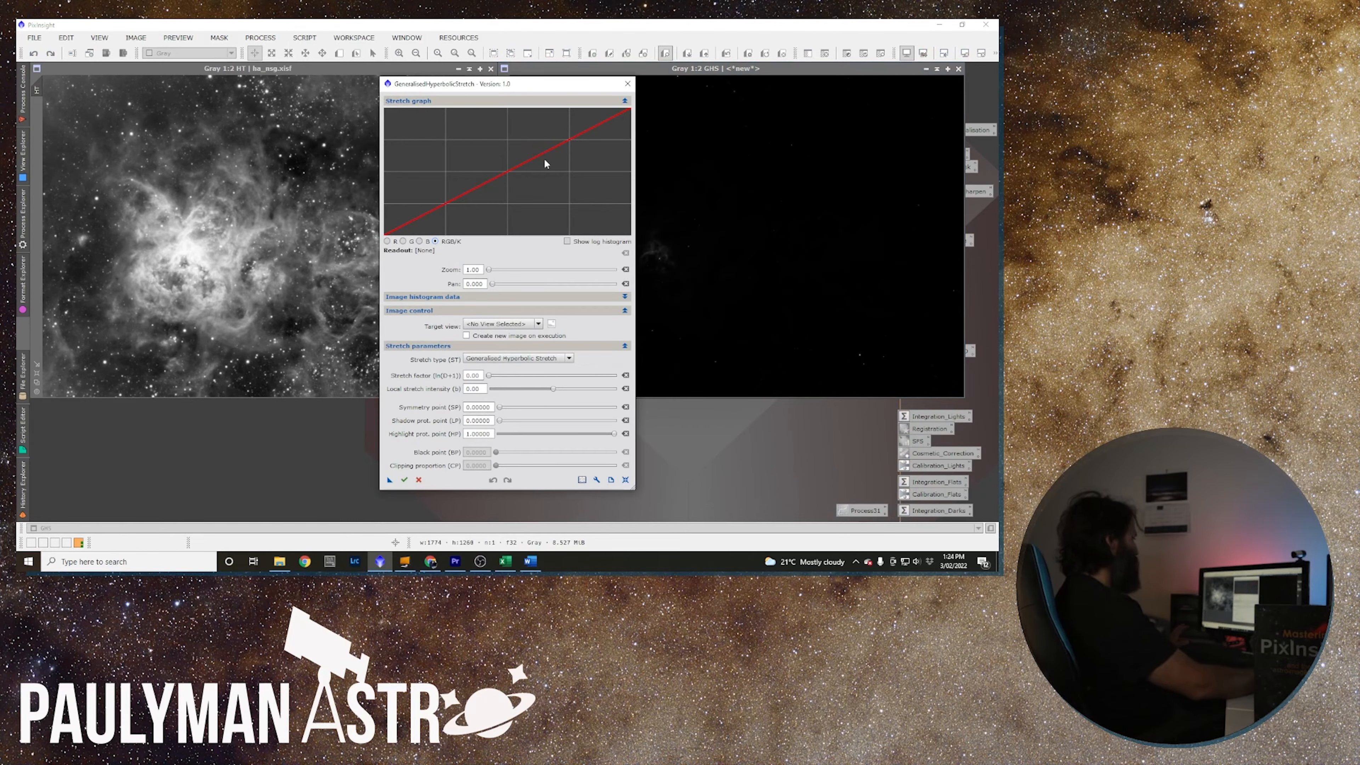
pyautogui.moveTo(519, 84); pyautogui.dragTo(721, 79)
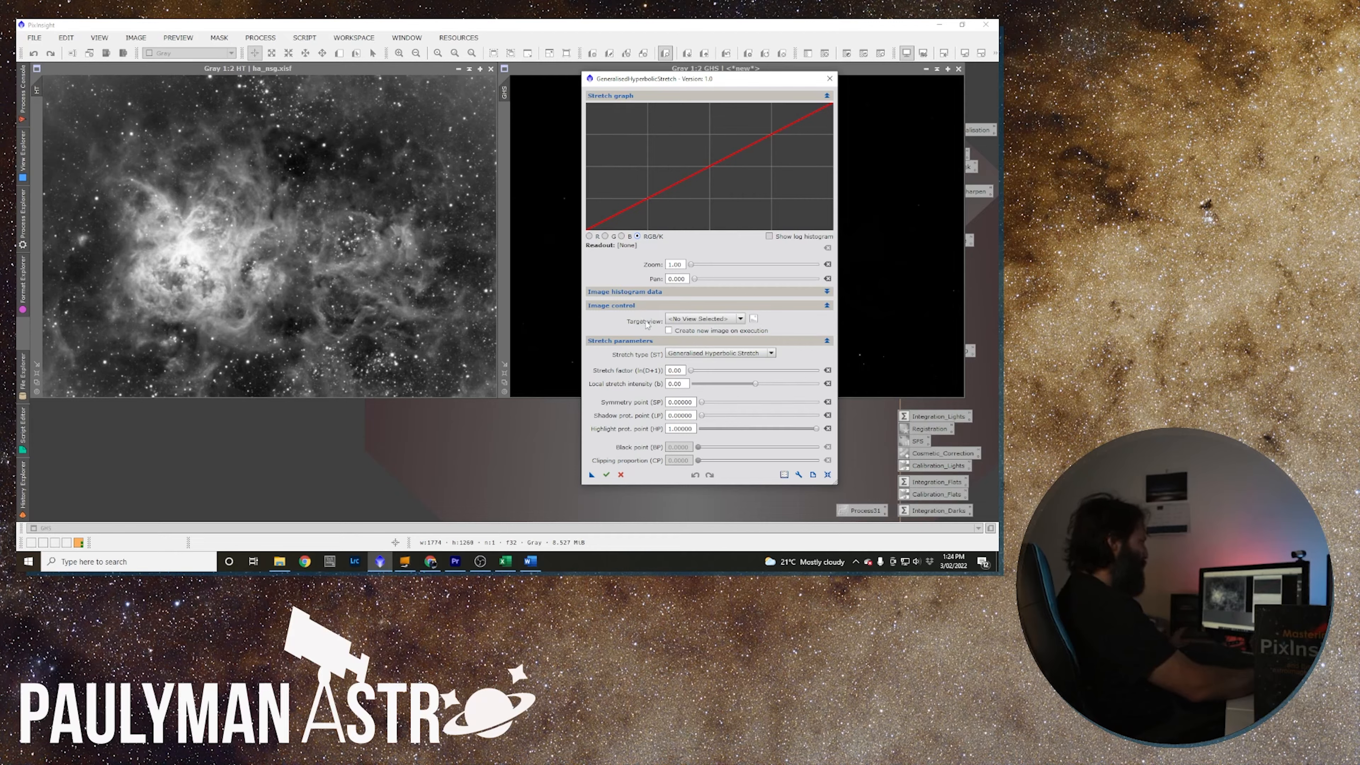
pyautogui.click(702, 320)
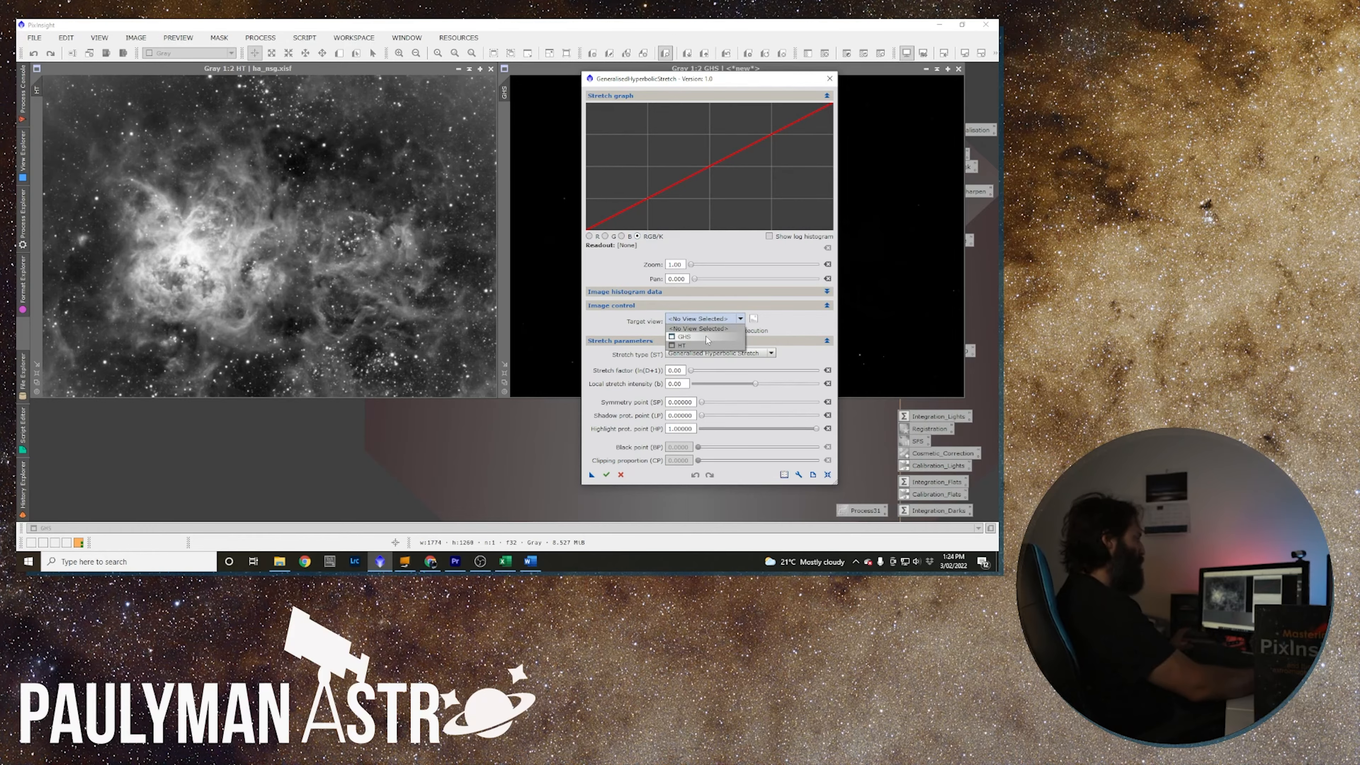
pyautogui.click(706, 338)
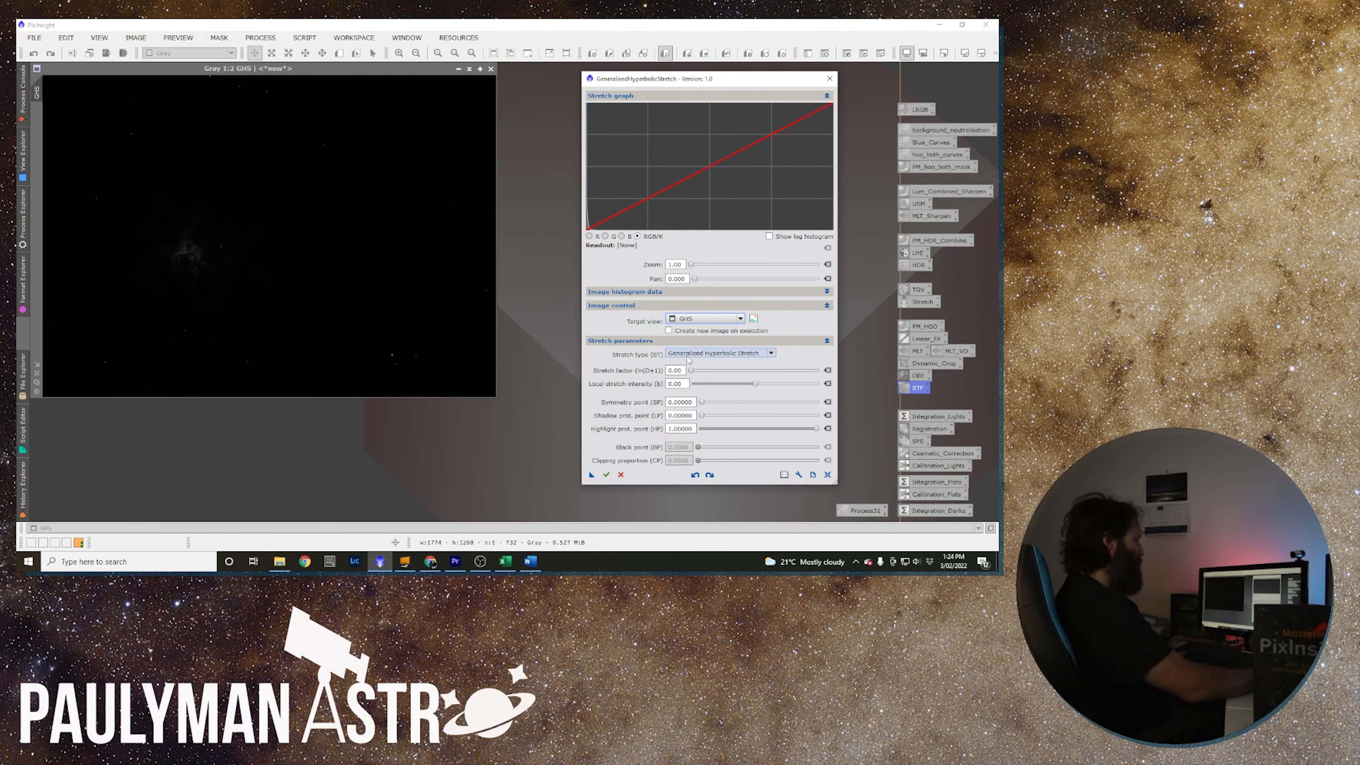
# Raise the hyperbolic stretch factor to about 5.8.
pyautogui.moveTo(609, 376)
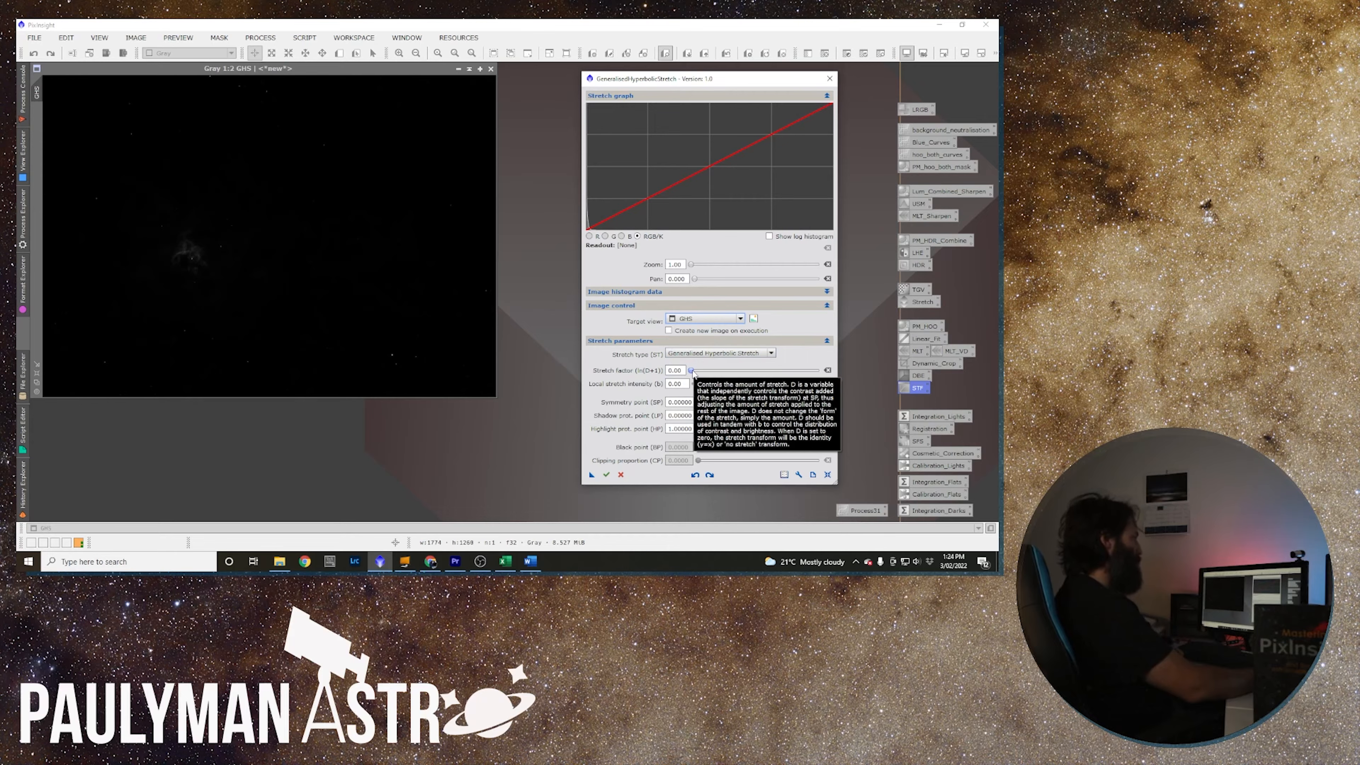
pyautogui.click(692, 372)
pyautogui.moveTo(694, 373); pyautogui.dragTo(767, 380)
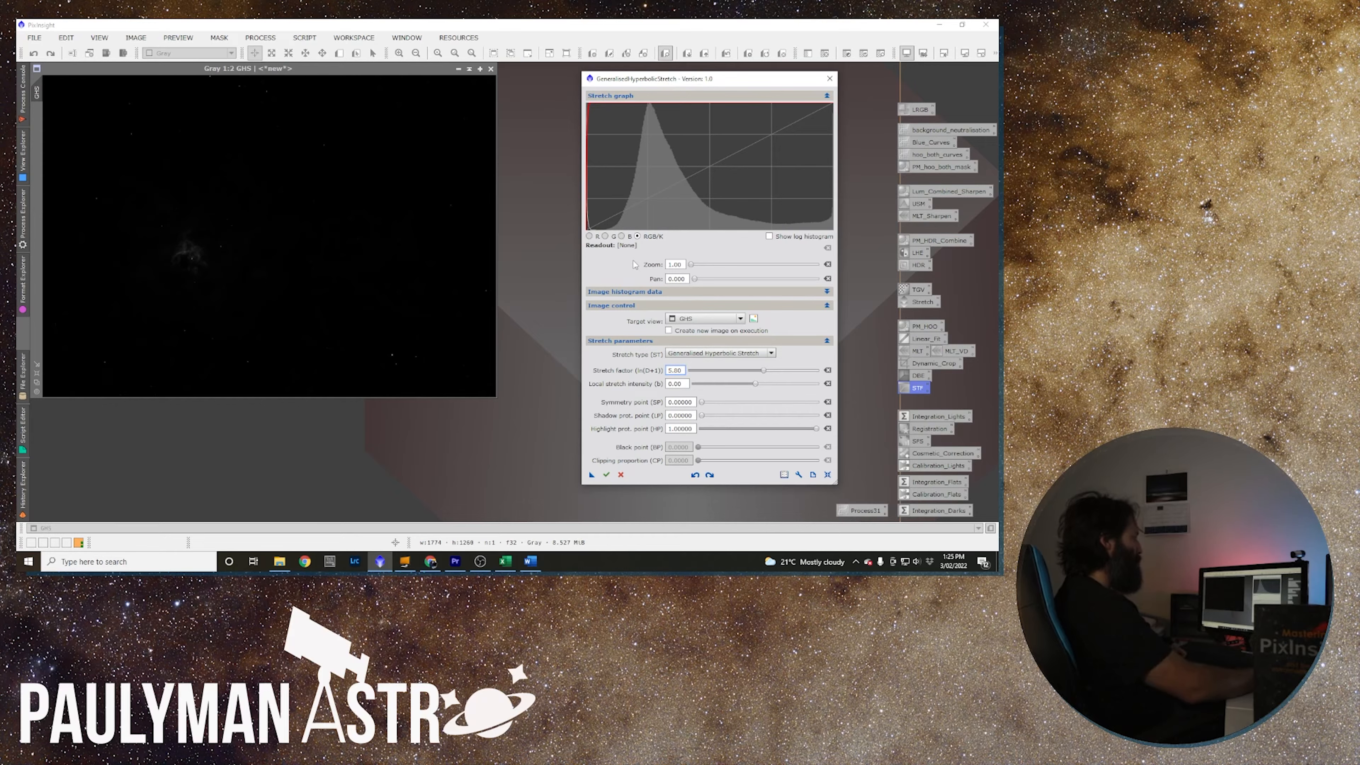
# Preview the stretched GHS image in the Image Inspector and close the inspector.
pyautogui.click(753, 318)
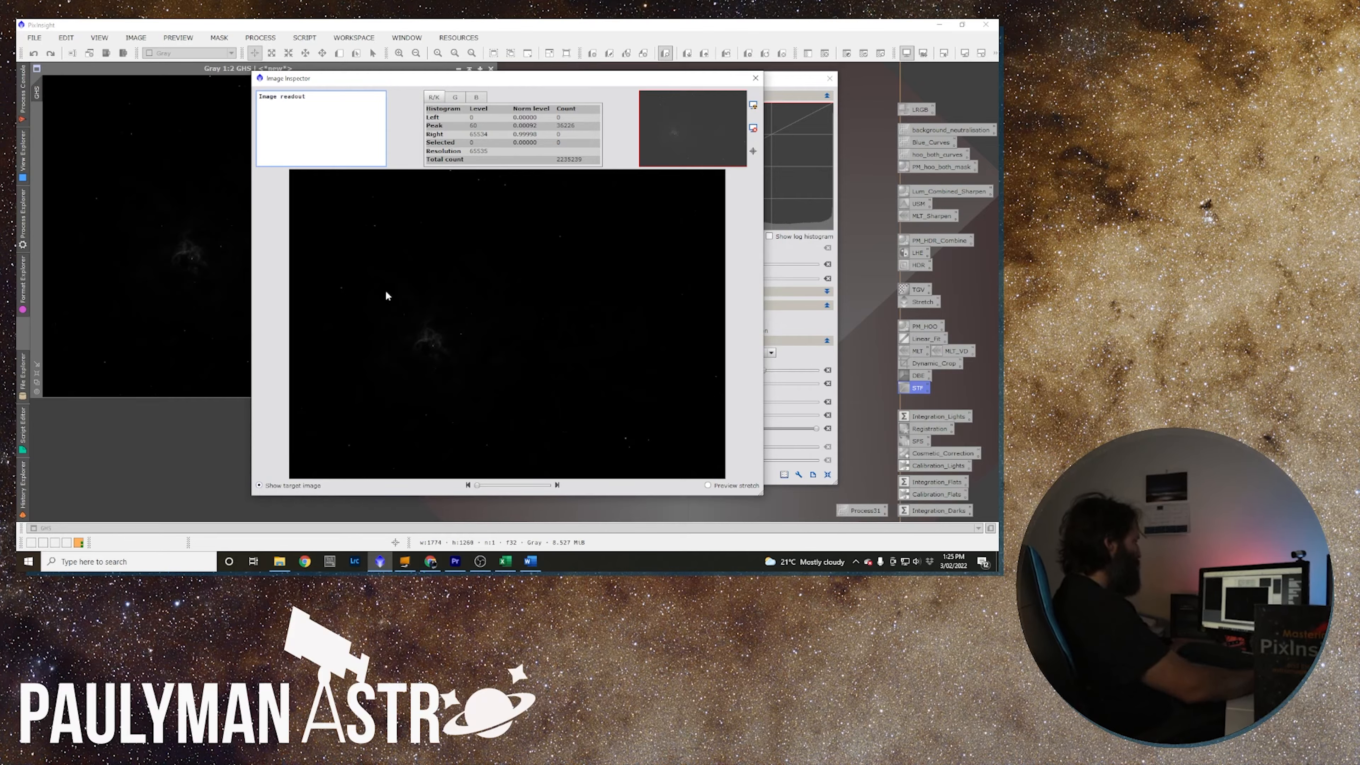
pyautogui.click(707, 485)
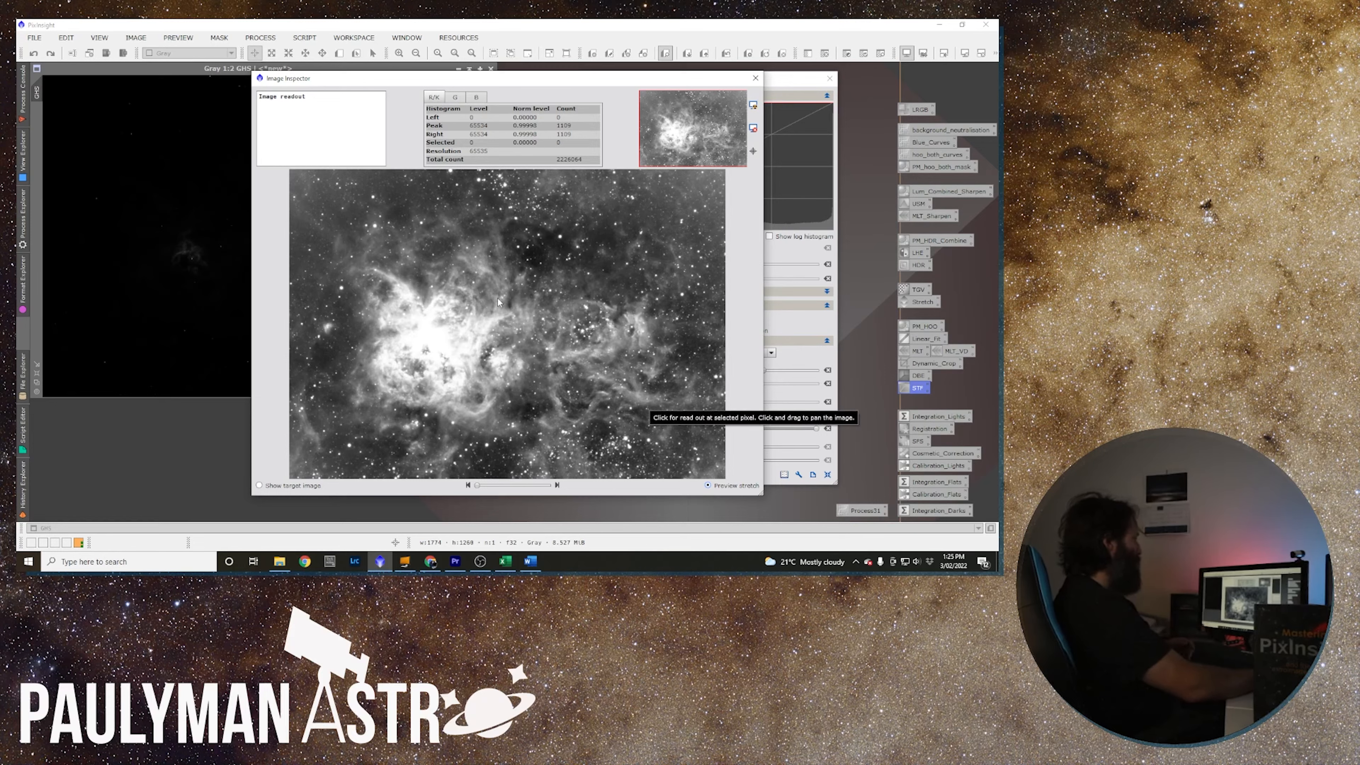
pyautogui.click(754, 81)
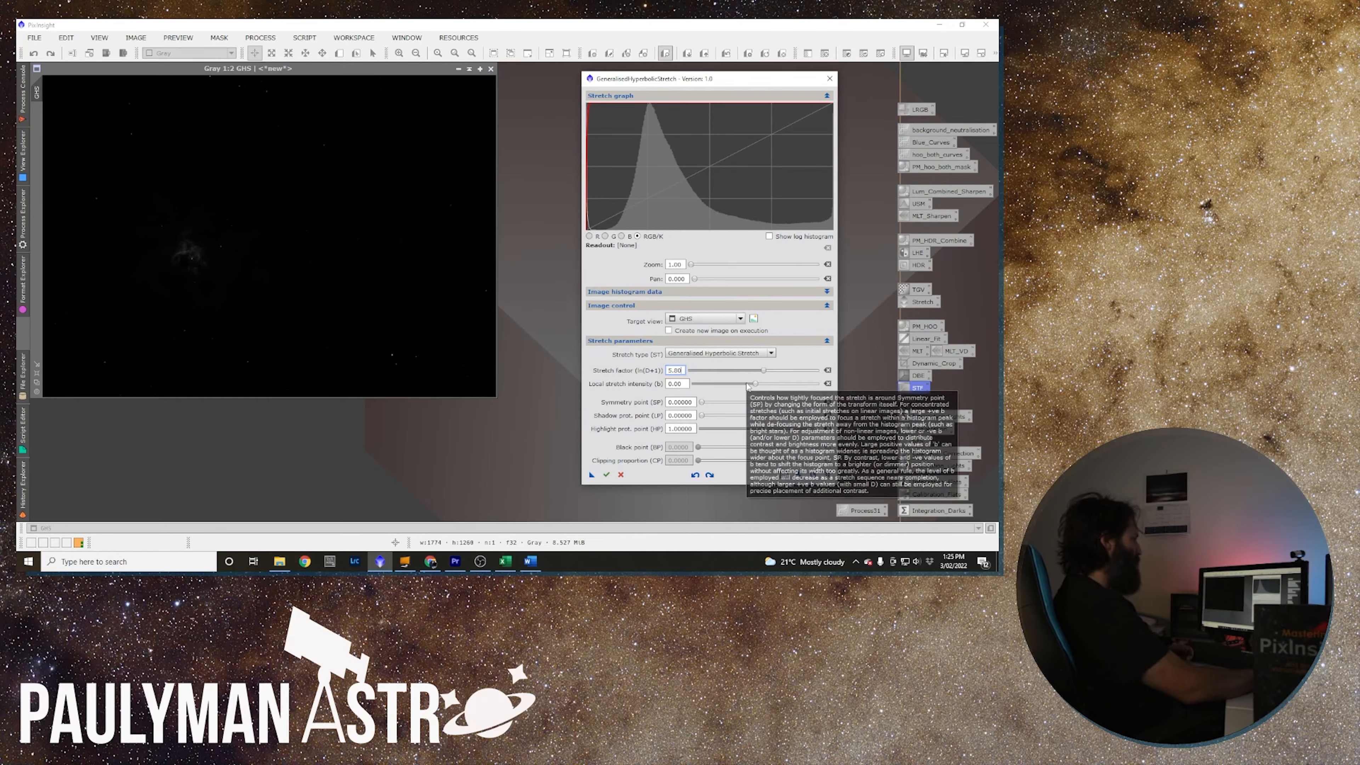
# Set the local stretch intensity (b) to 8.00.
pyautogui.moveTo(755, 385); pyautogui.dragTo(805, 384)
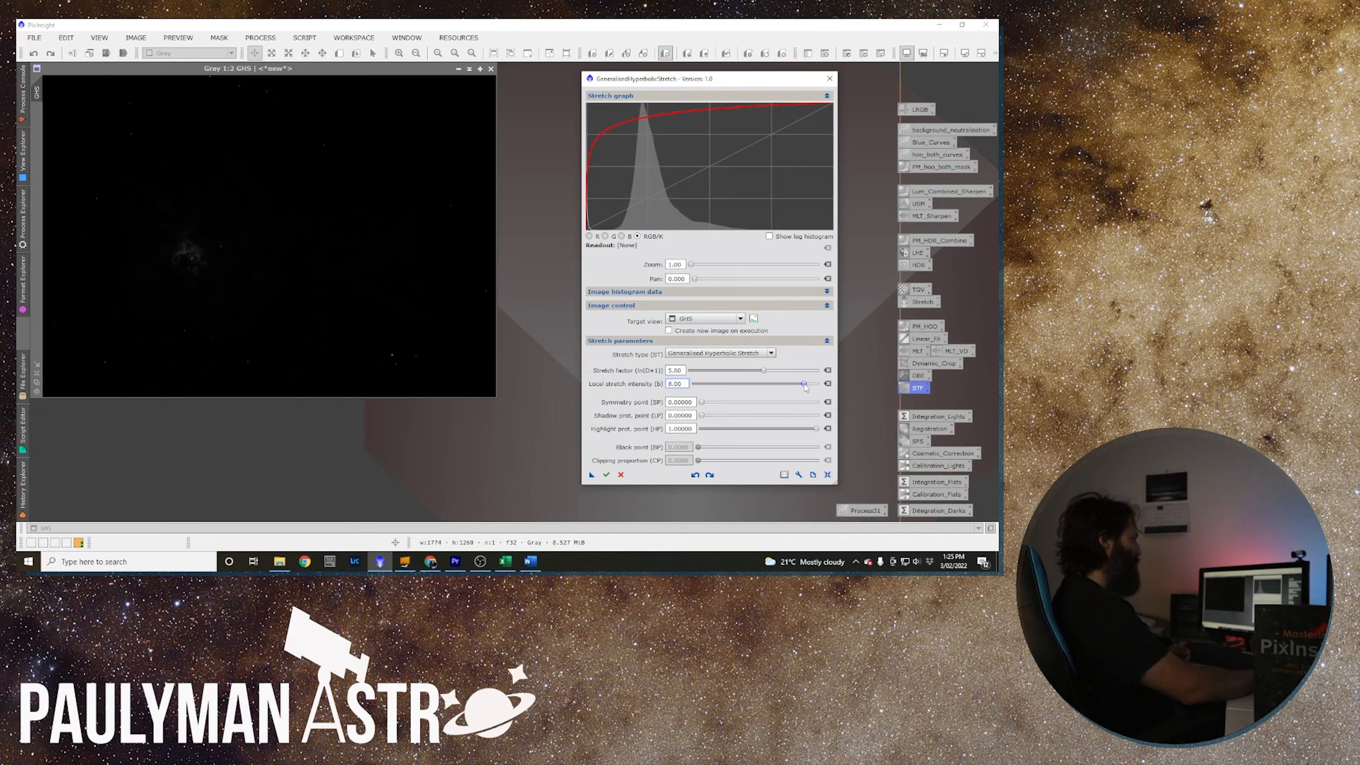
pyautogui.click(682, 373)
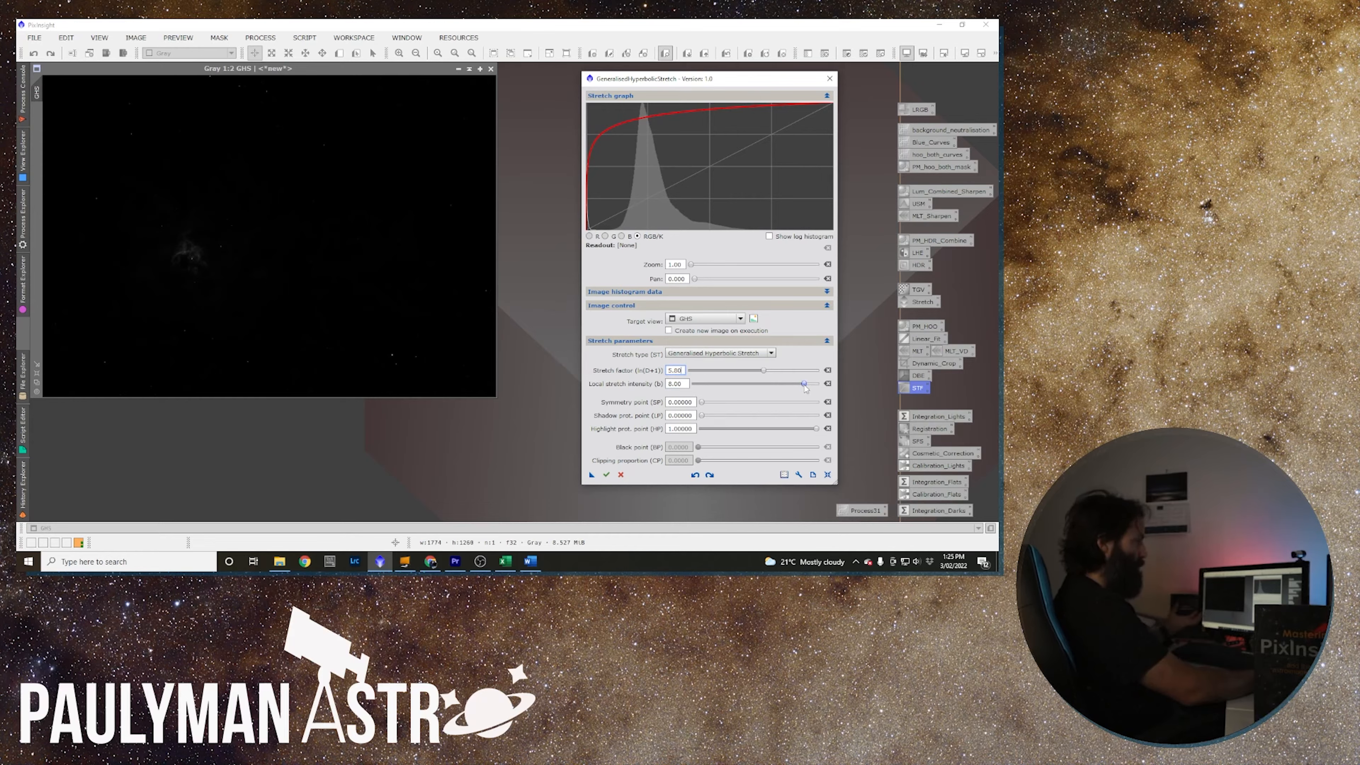
pyautogui.moveTo(804, 388)
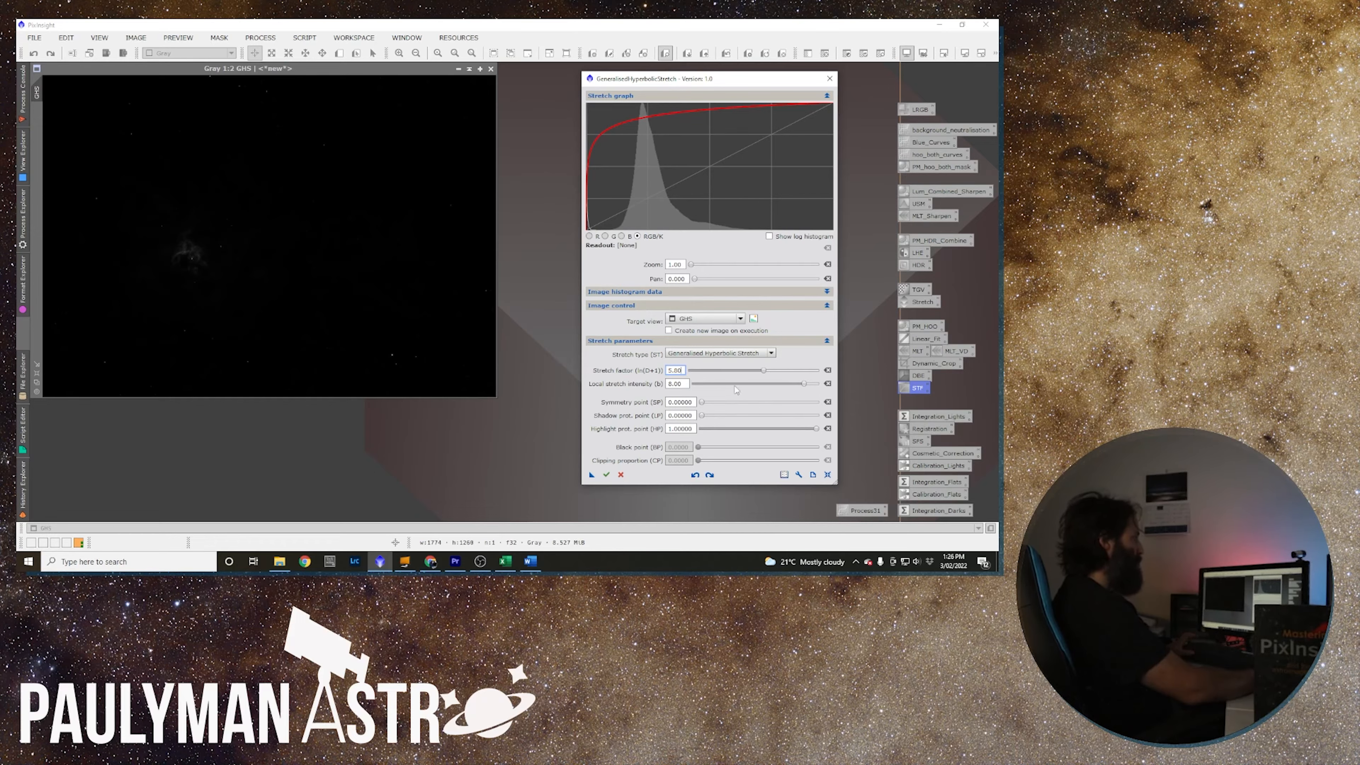
pyautogui.moveTo(649, 420)
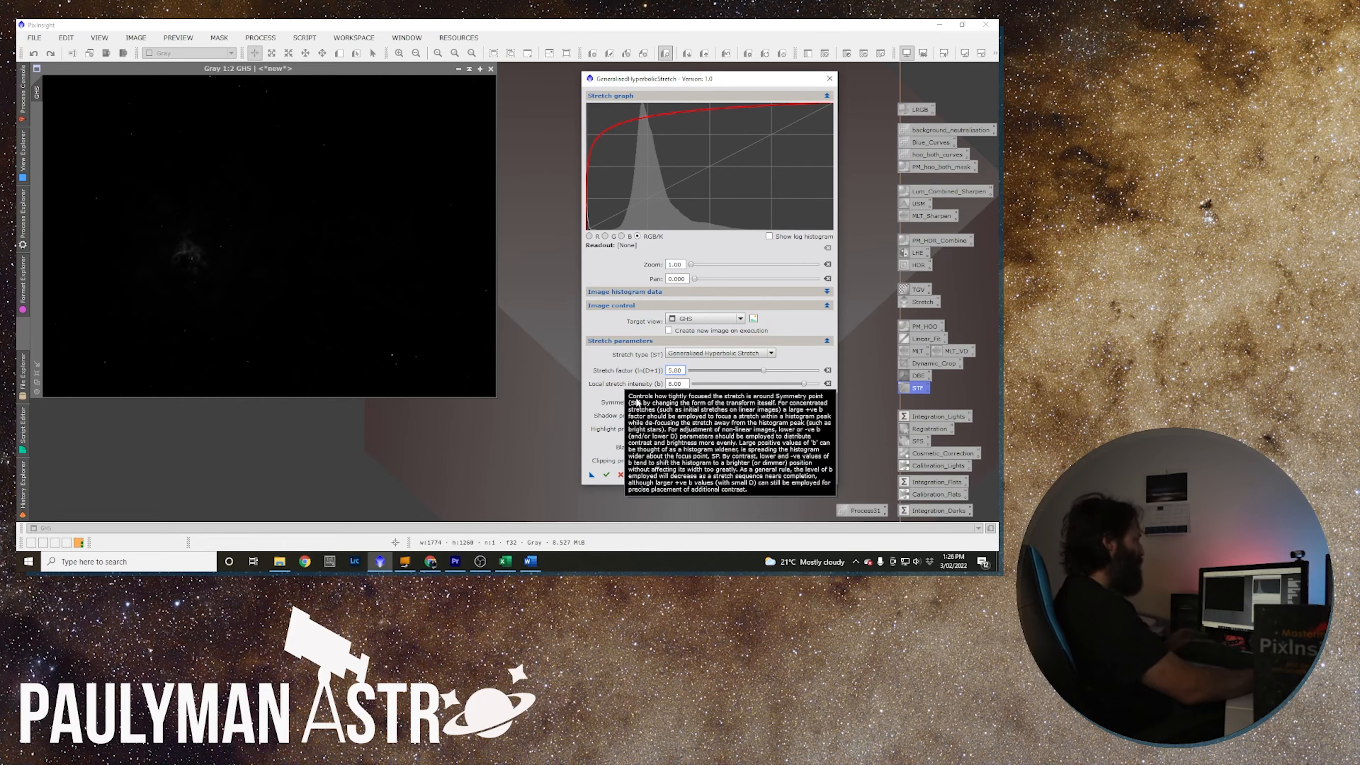
pyautogui.moveTo(726, 407)
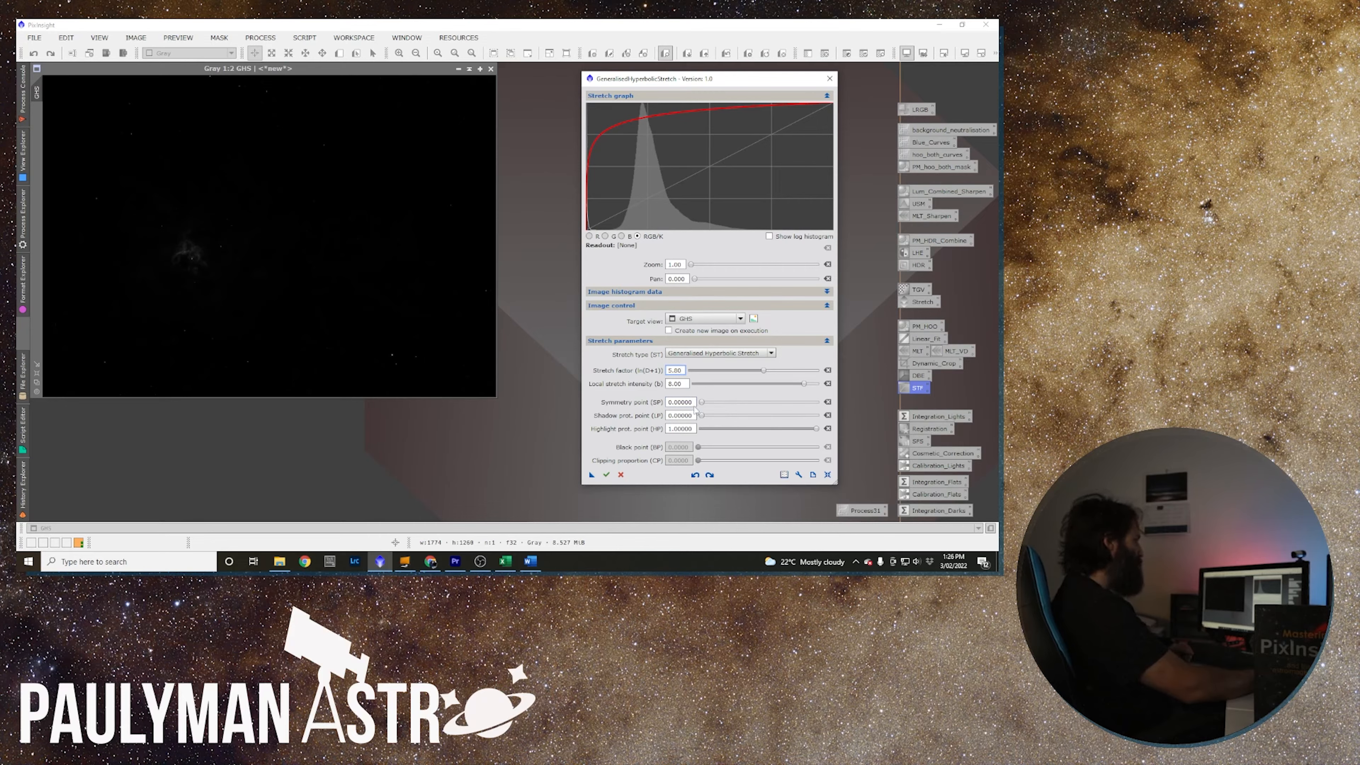
# Set the symmetry point to 0.0003 and the highlight protection point to 0.8.
pyautogui.moveTo(694, 403); pyautogui.dragTo(686, 405)
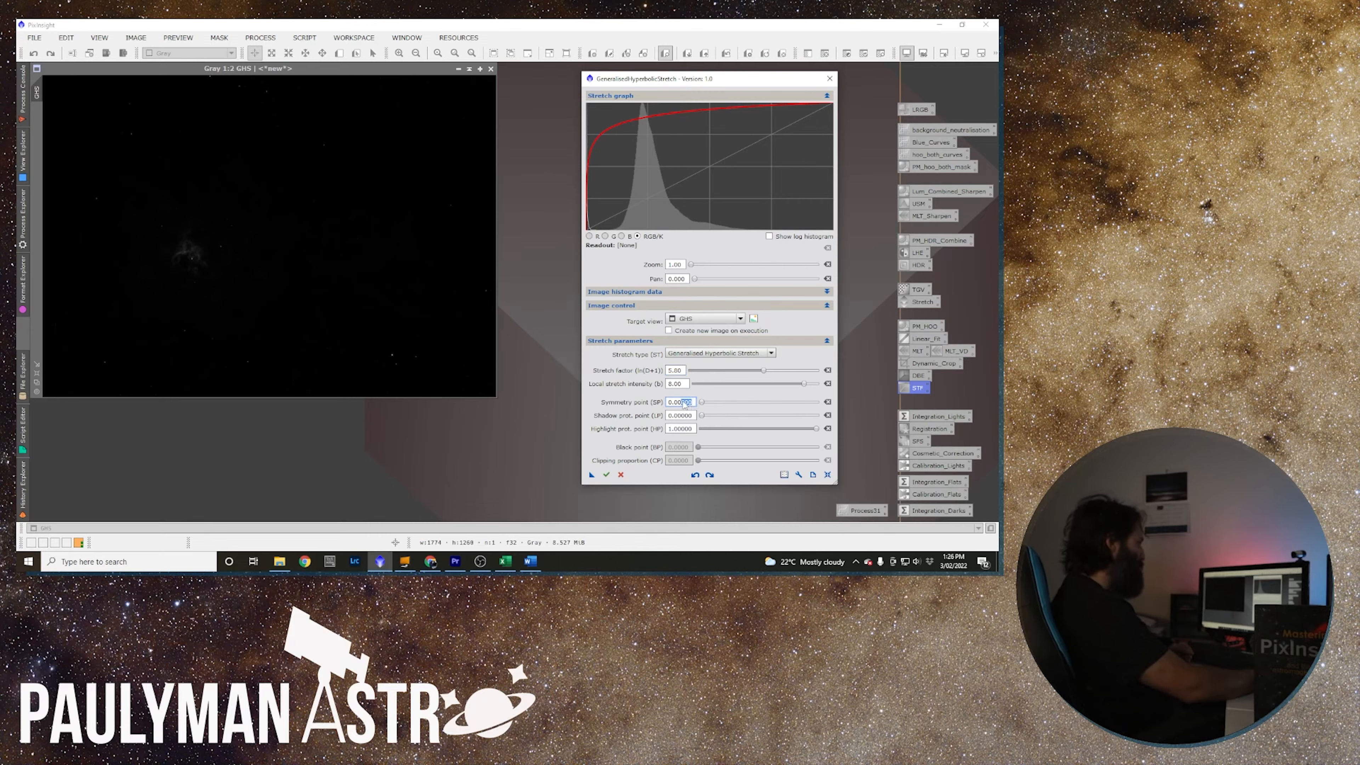
pyautogui.write('3')
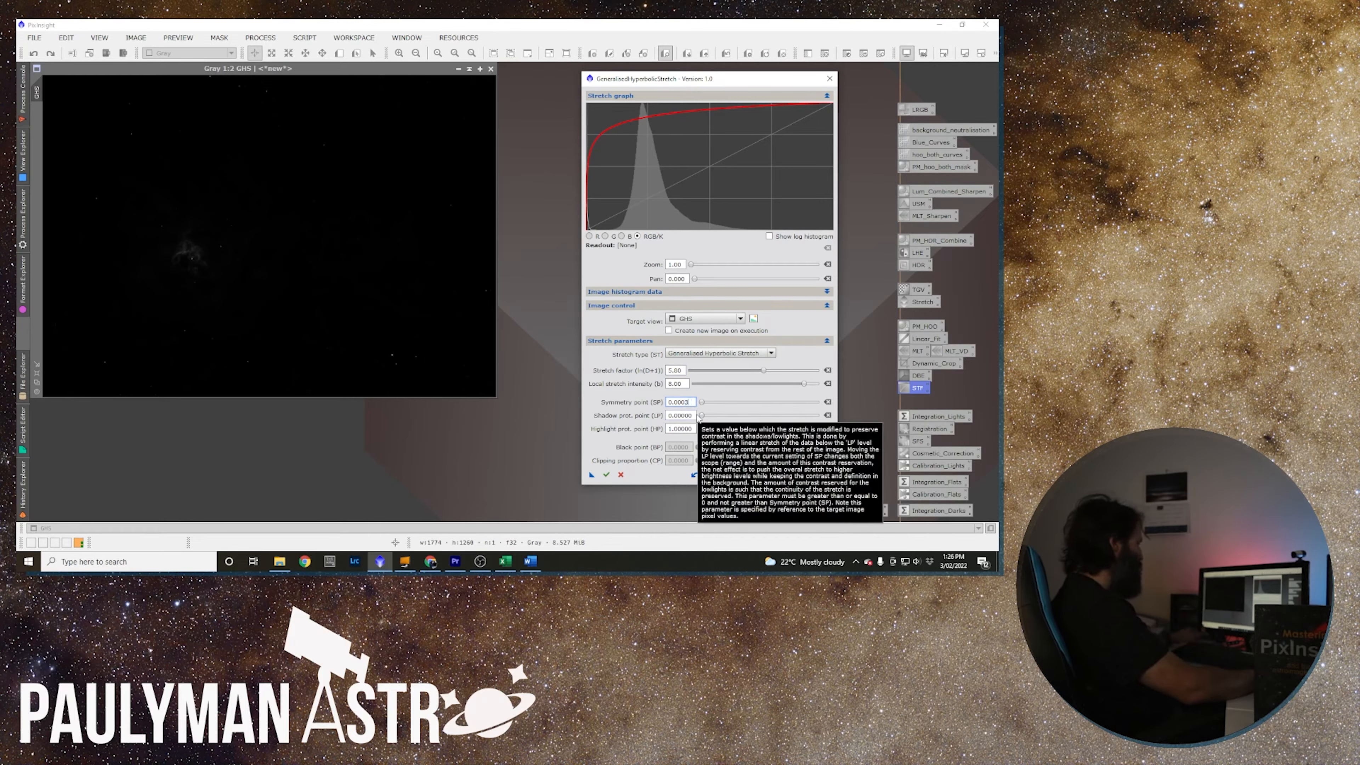
pyautogui.click(694, 416)
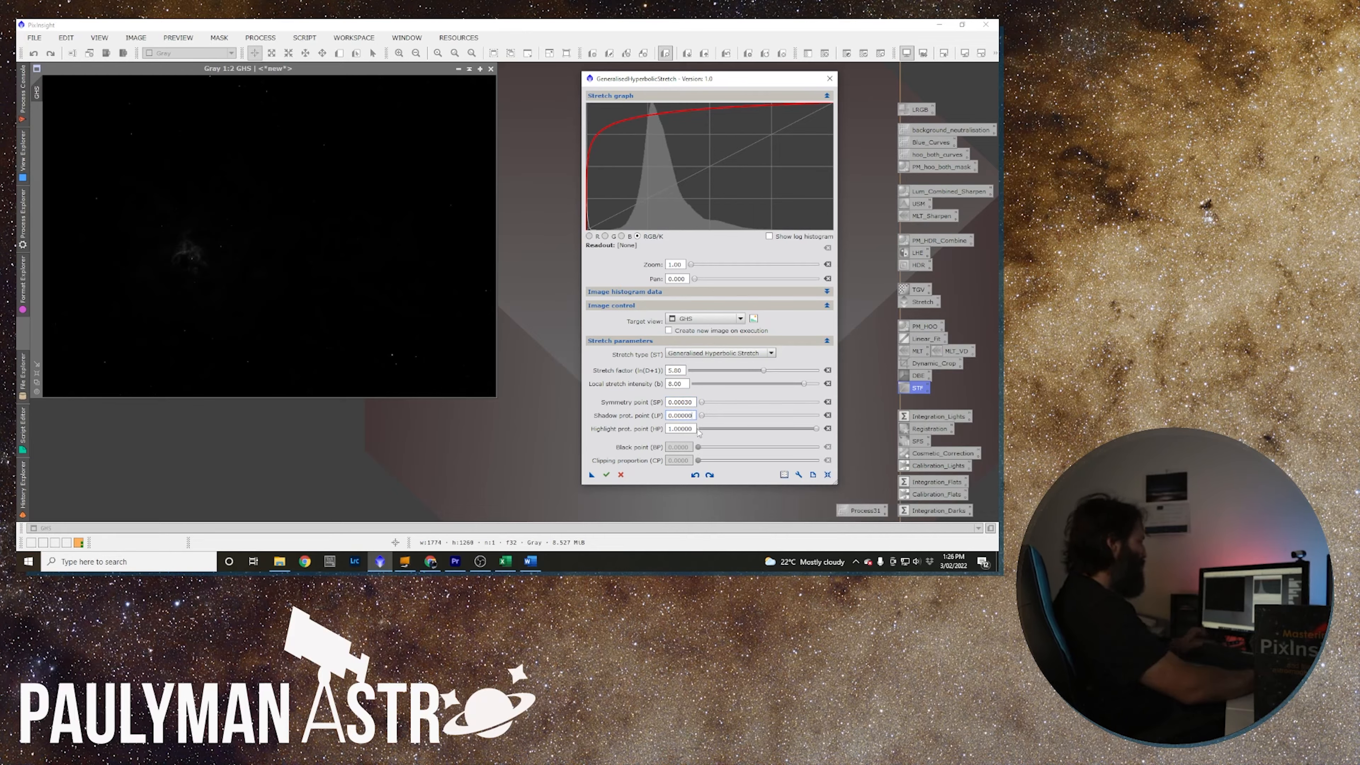
pyautogui.moveTo(695, 431); pyautogui.dragTo(667, 432)
pyautogui.write('0.8')
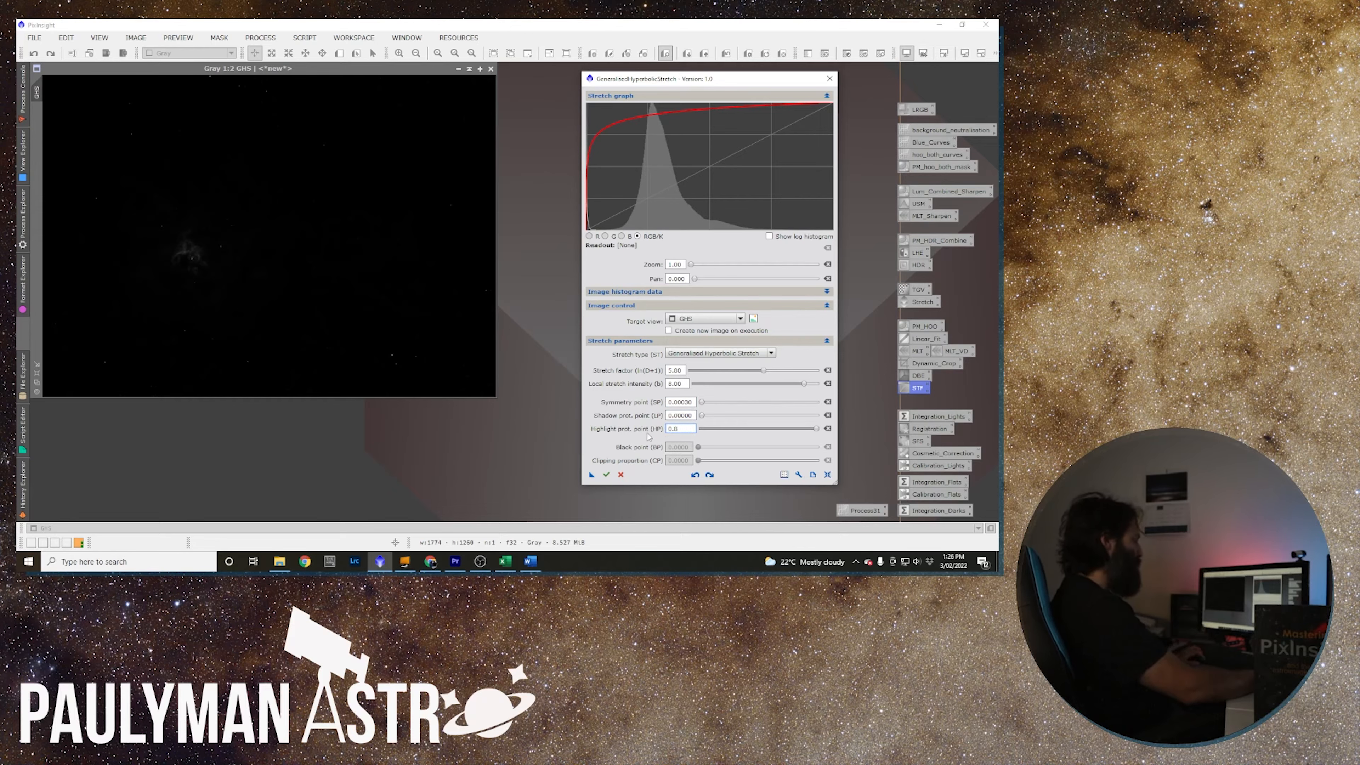
pyautogui.click(689, 419)
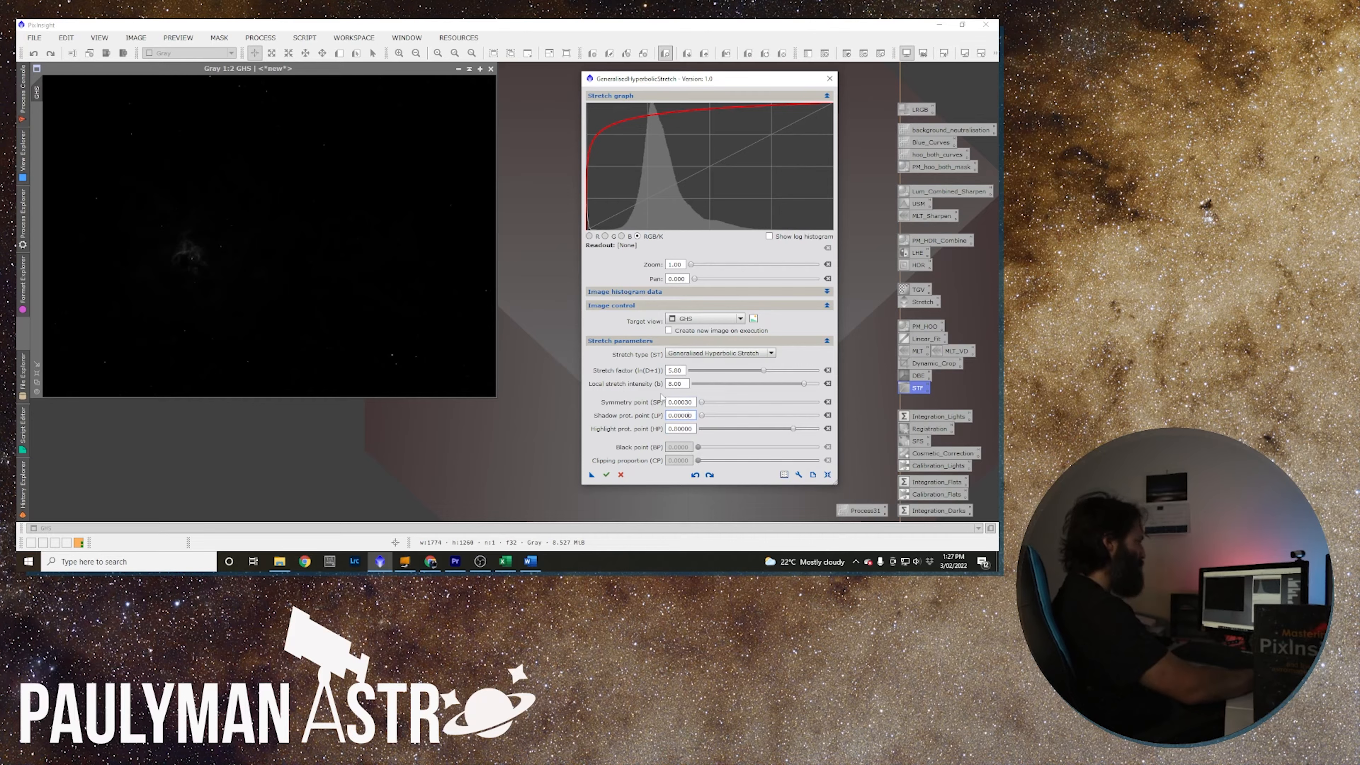
# Fine-tune the stretch factor to 5.70 and apply the hyperbolic stretch to the GHS image.
pyautogui.scroll(-7, 762, 373)
pyautogui.scroll(9, 763, 374)
pyautogui.scroll(-4, 763, 374)
pyautogui.scroll(1, 762, 374)
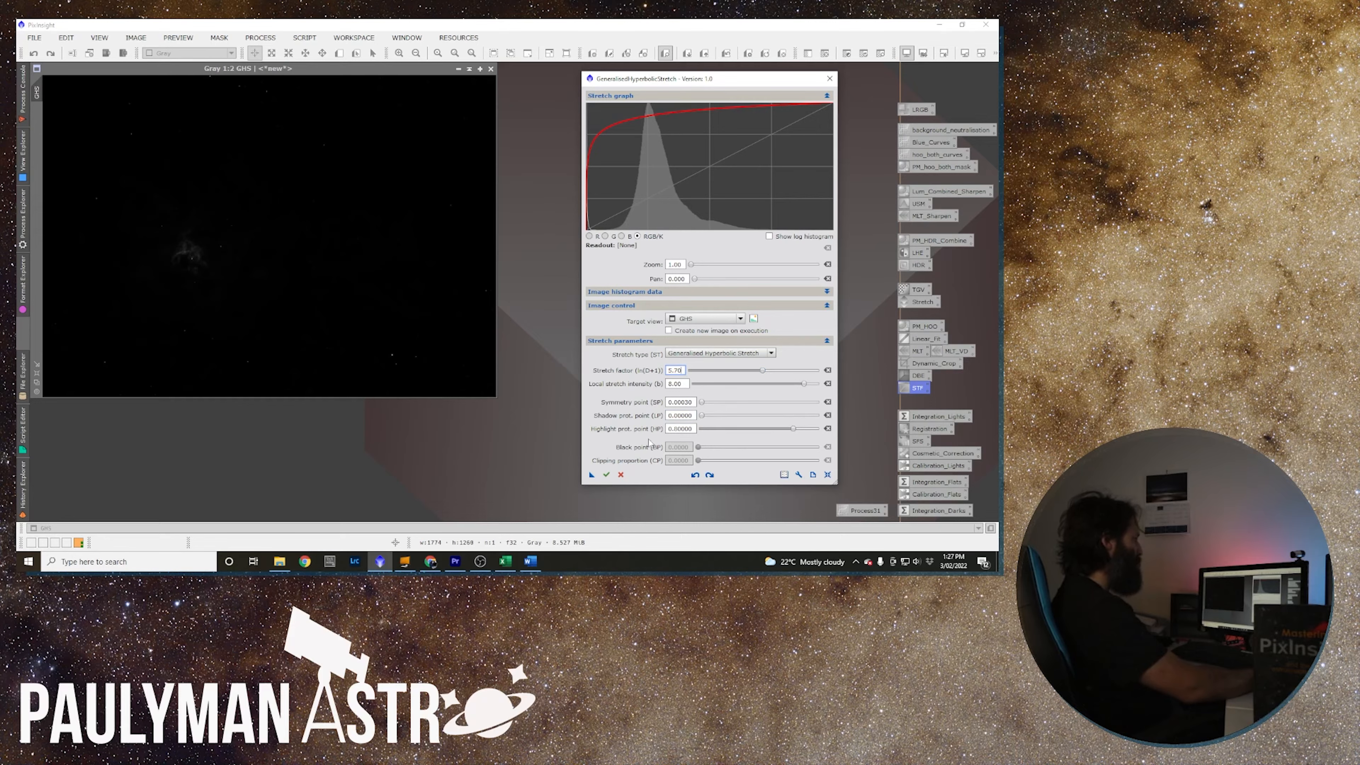
pyautogui.click(607, 475)
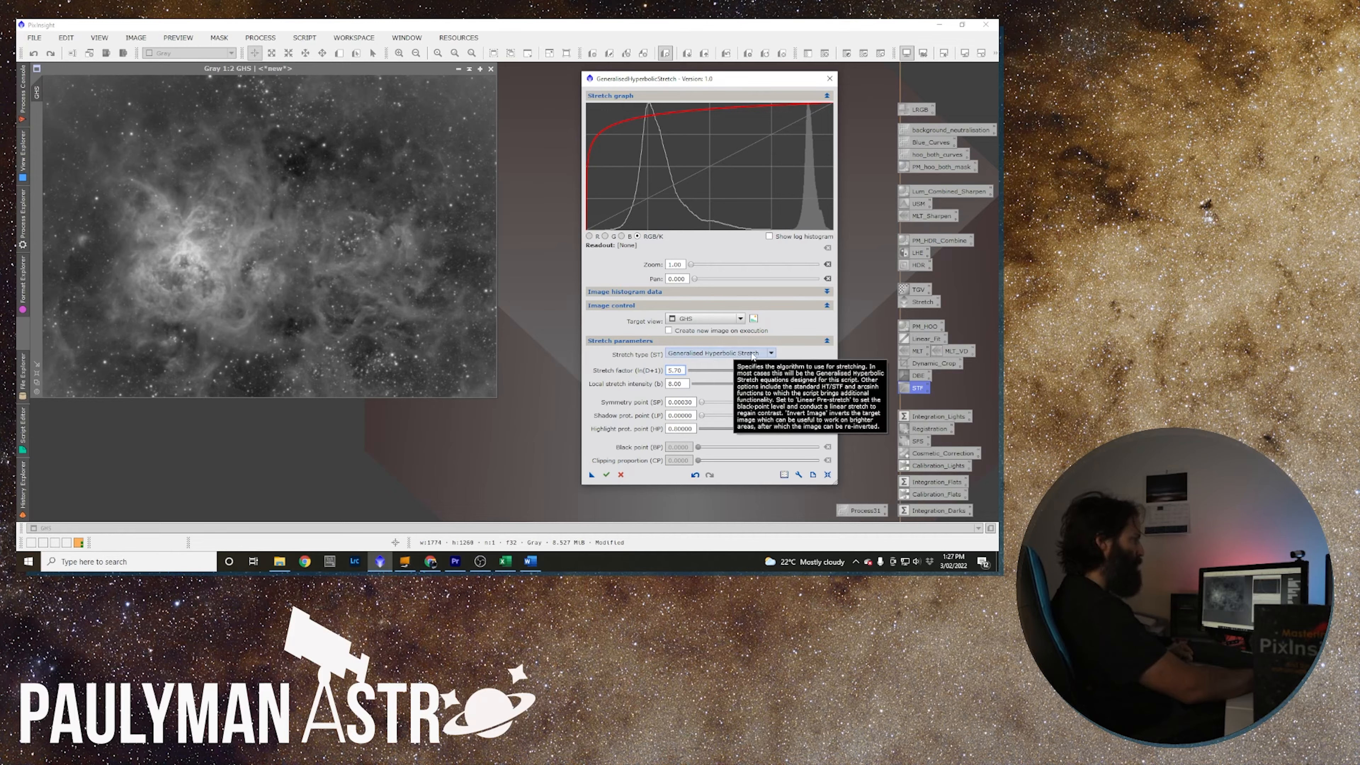
# Apply a Linear Prestretch to the GHS image with clipping proportion 0.0001 and black point 0.0734.
pyautogui.click(752, 356)
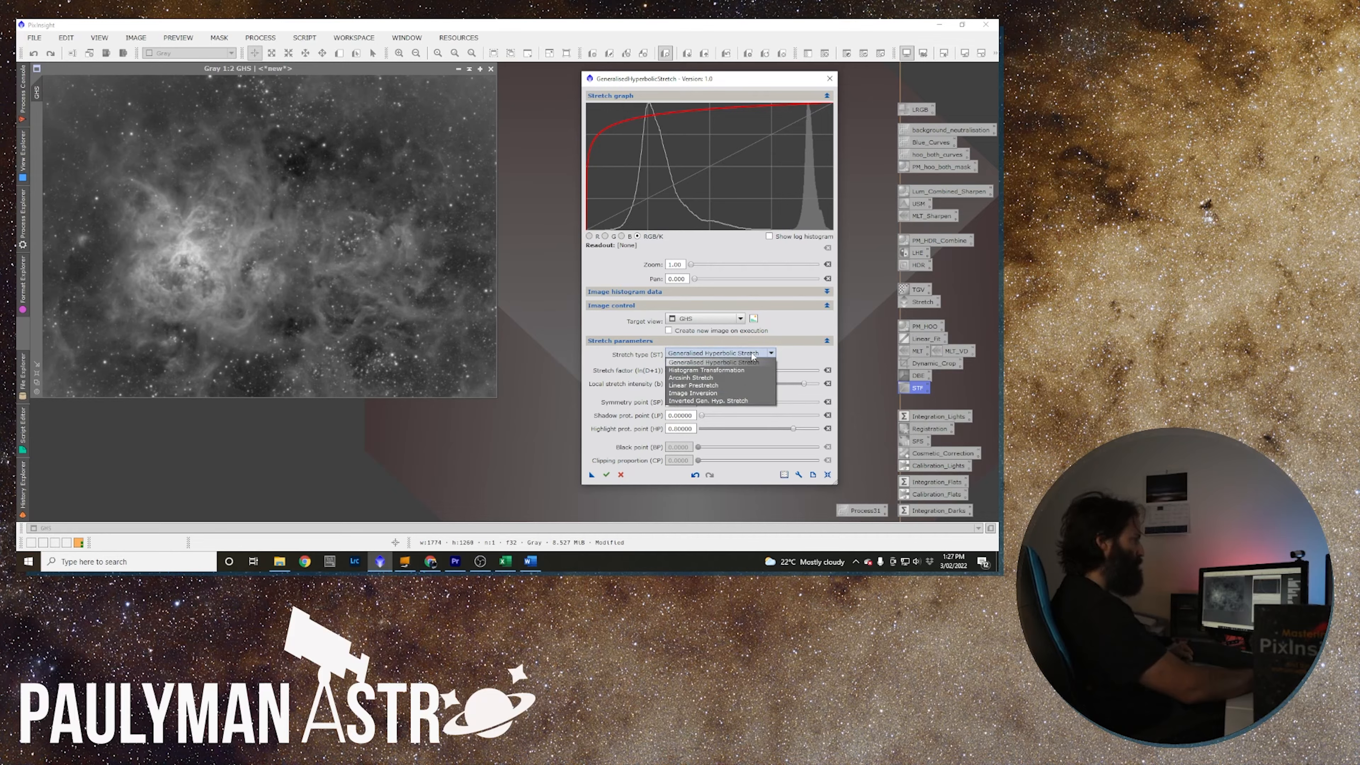
pyautogui.click(718, 385)
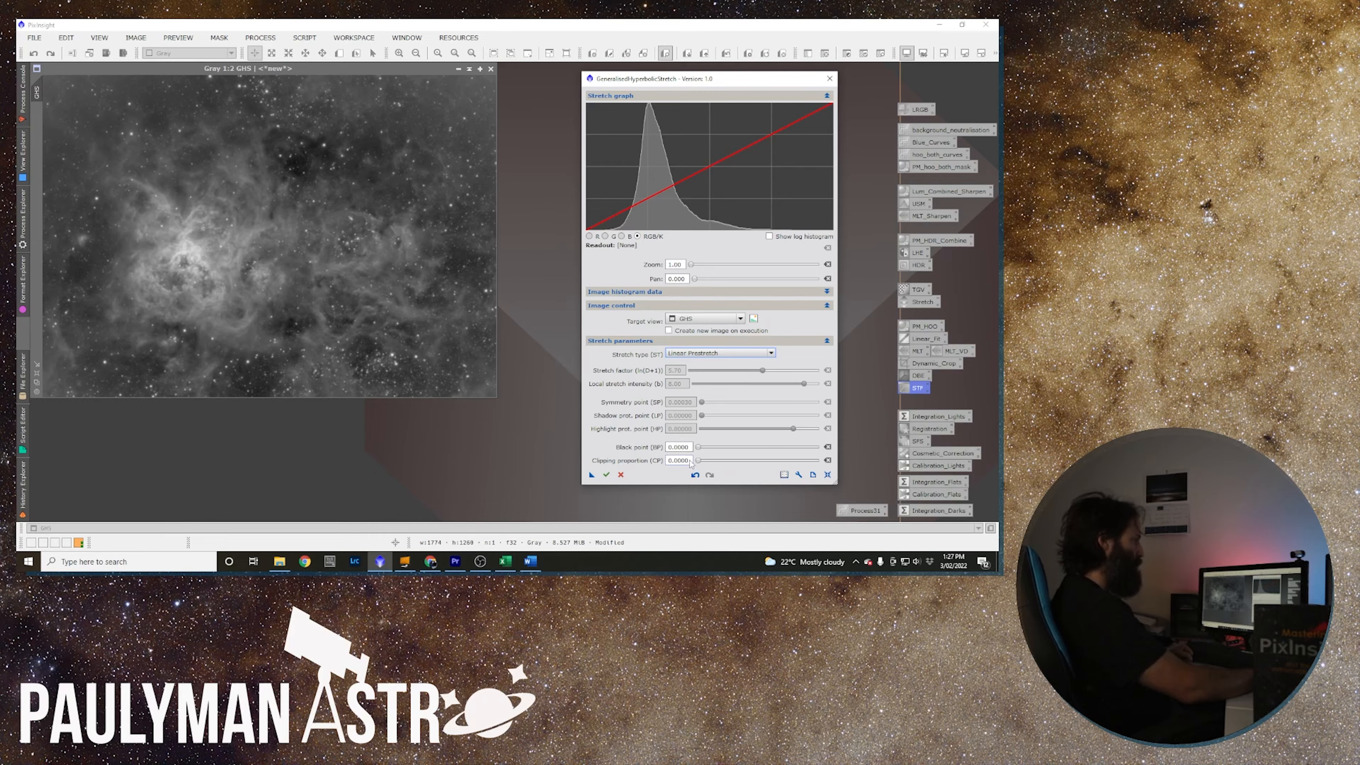
pyautogui.press('BackSpace')
pyautogui.write('1')
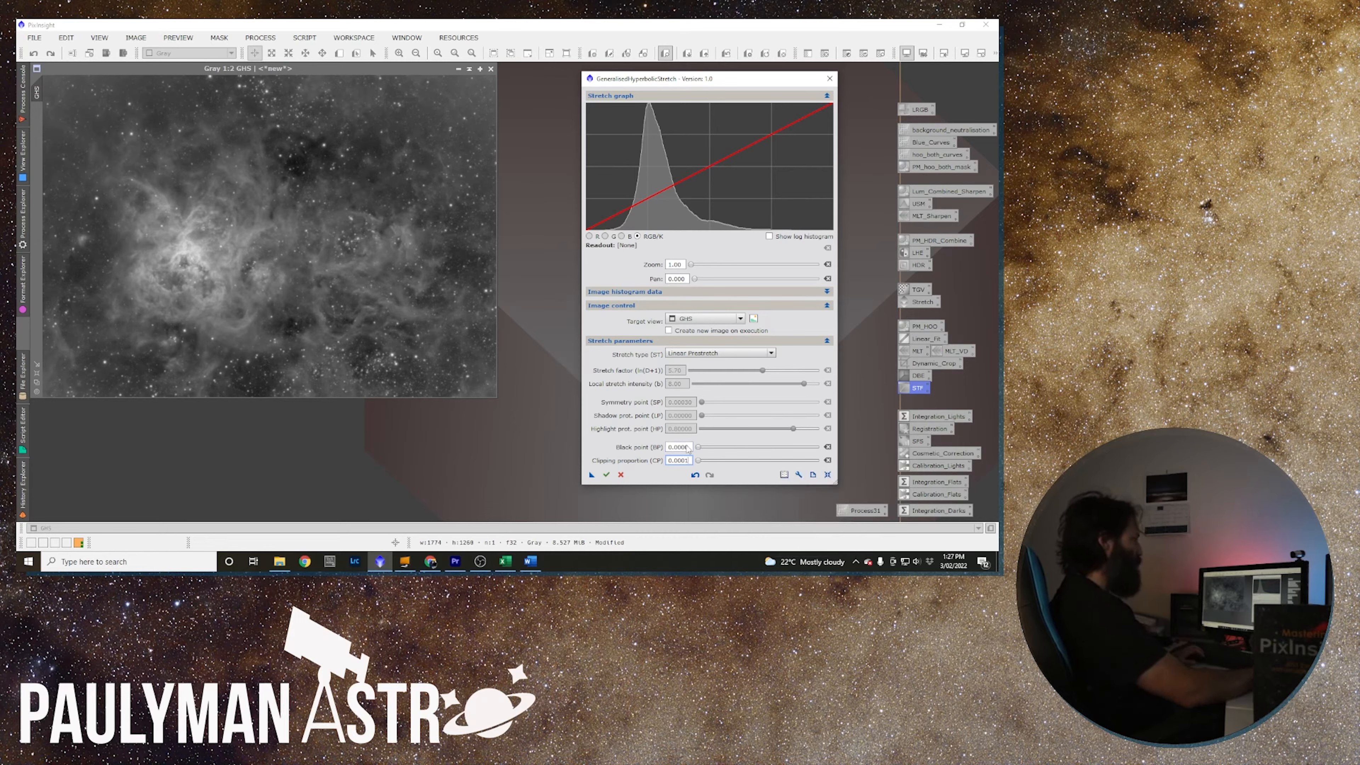
pyautogui.click(688, 448)
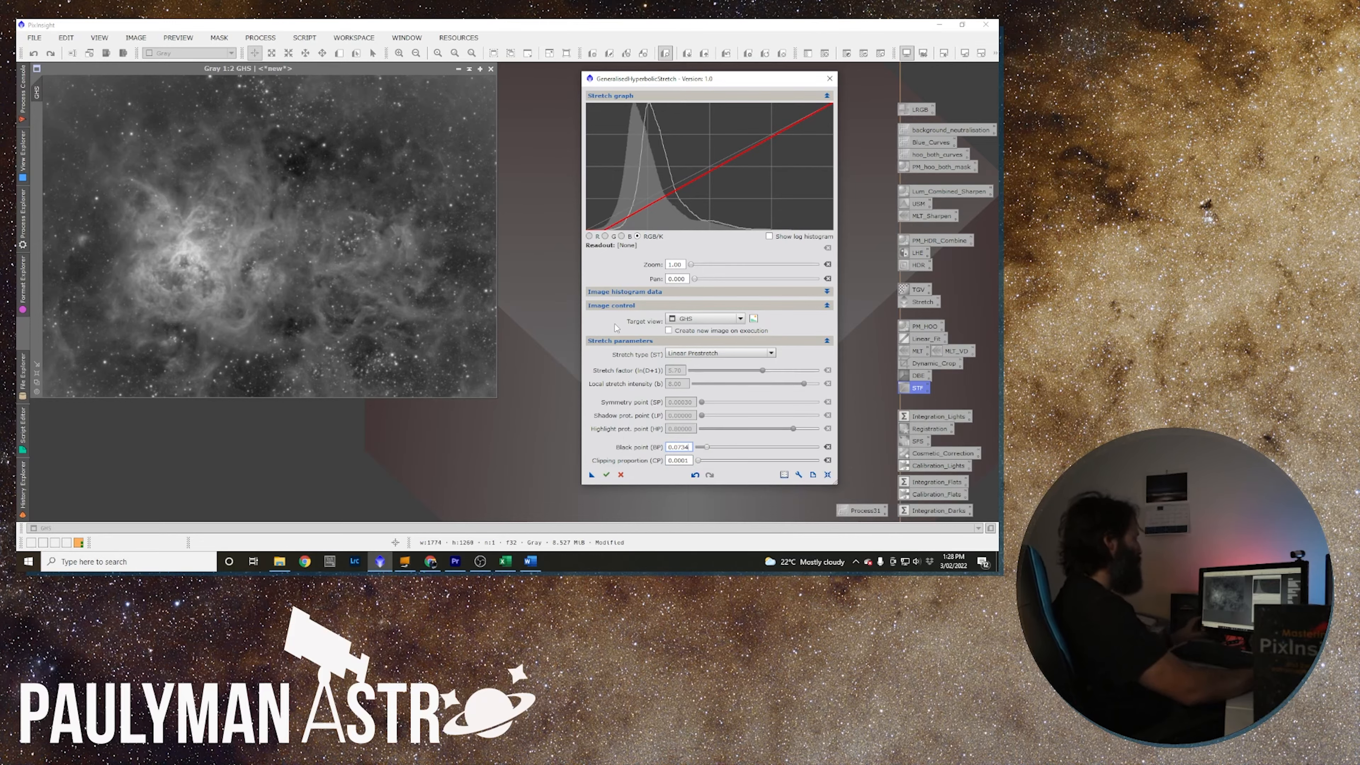
pyautogui.click(606, 475)
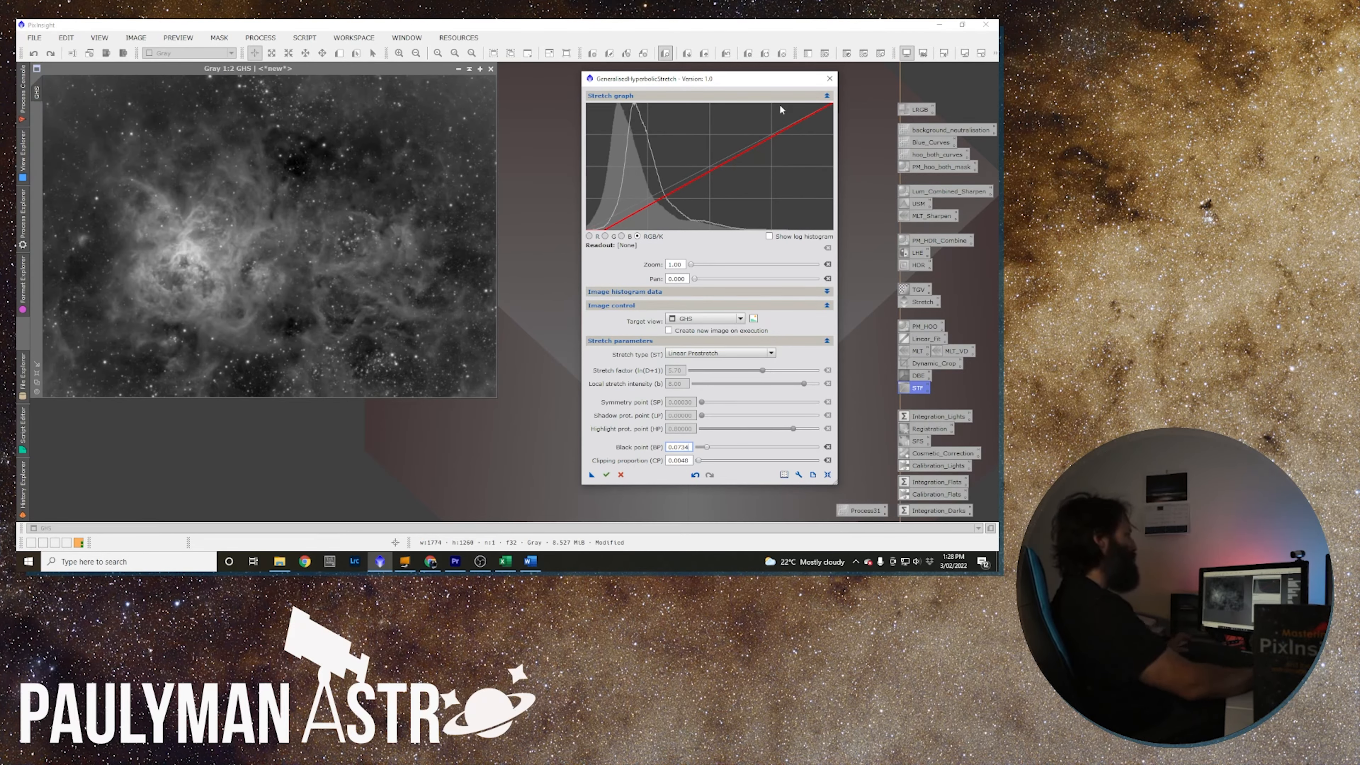
# Close the GeneralisedHyperbolicStretch script without saving its log and place the GHS image beside the HT image.
pyautogui.click(830, 82)
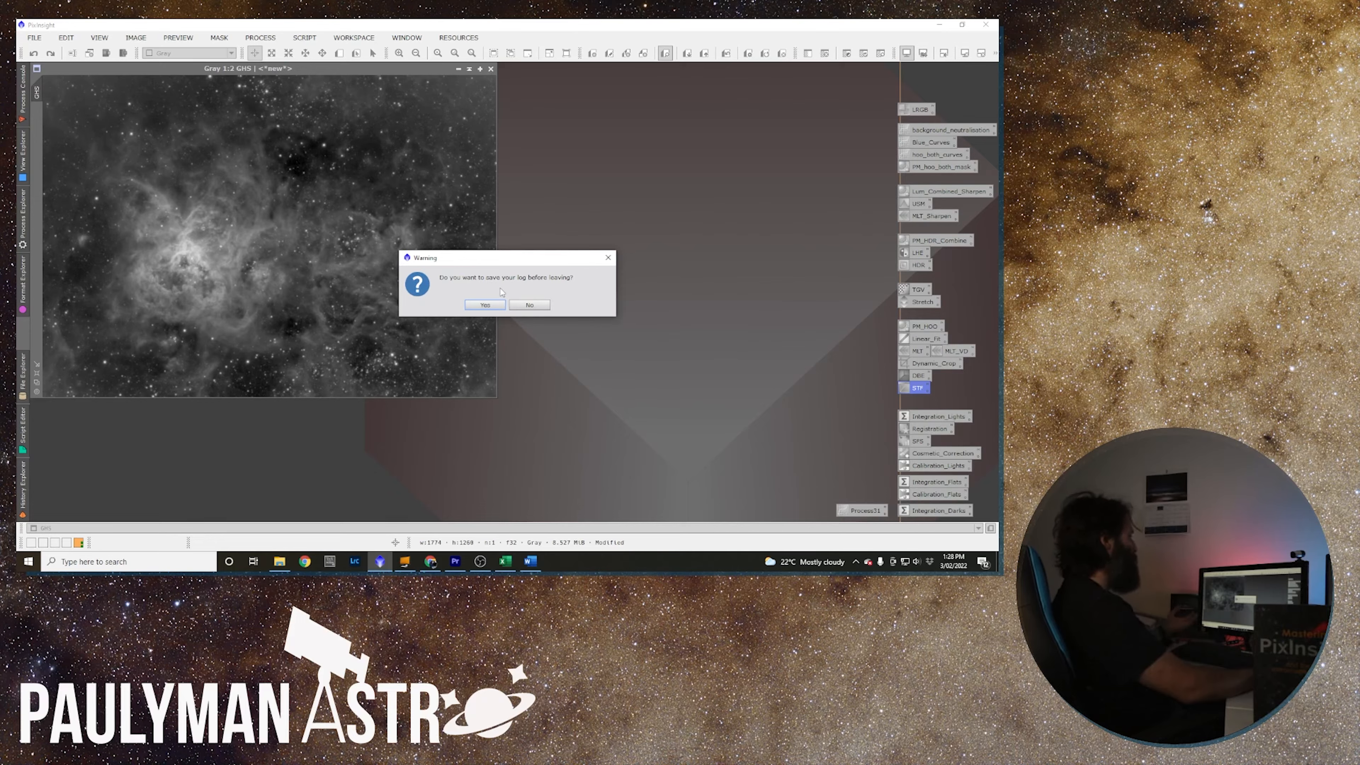
pyautogui.click(530, 305)
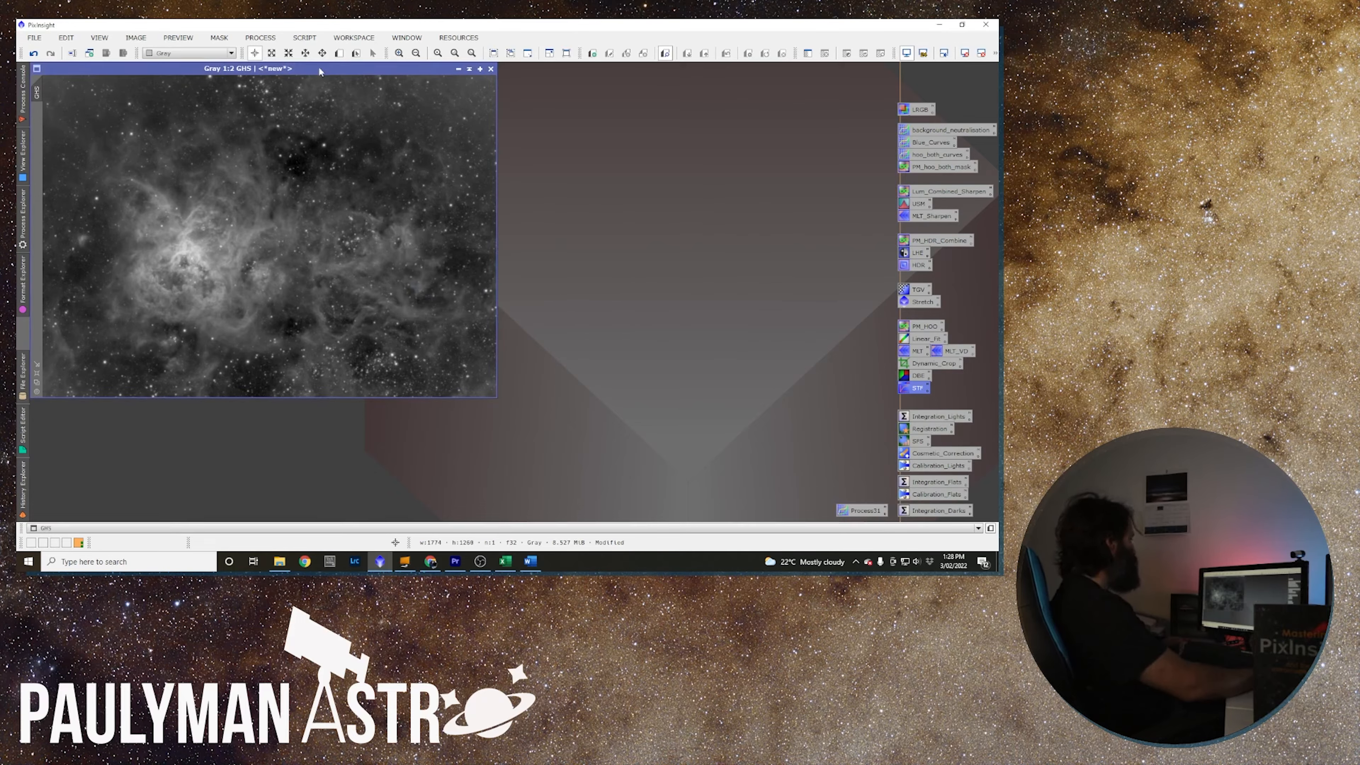
pyautogui.moveTo(297, 69); pyautogui.dragTo(766, 68)
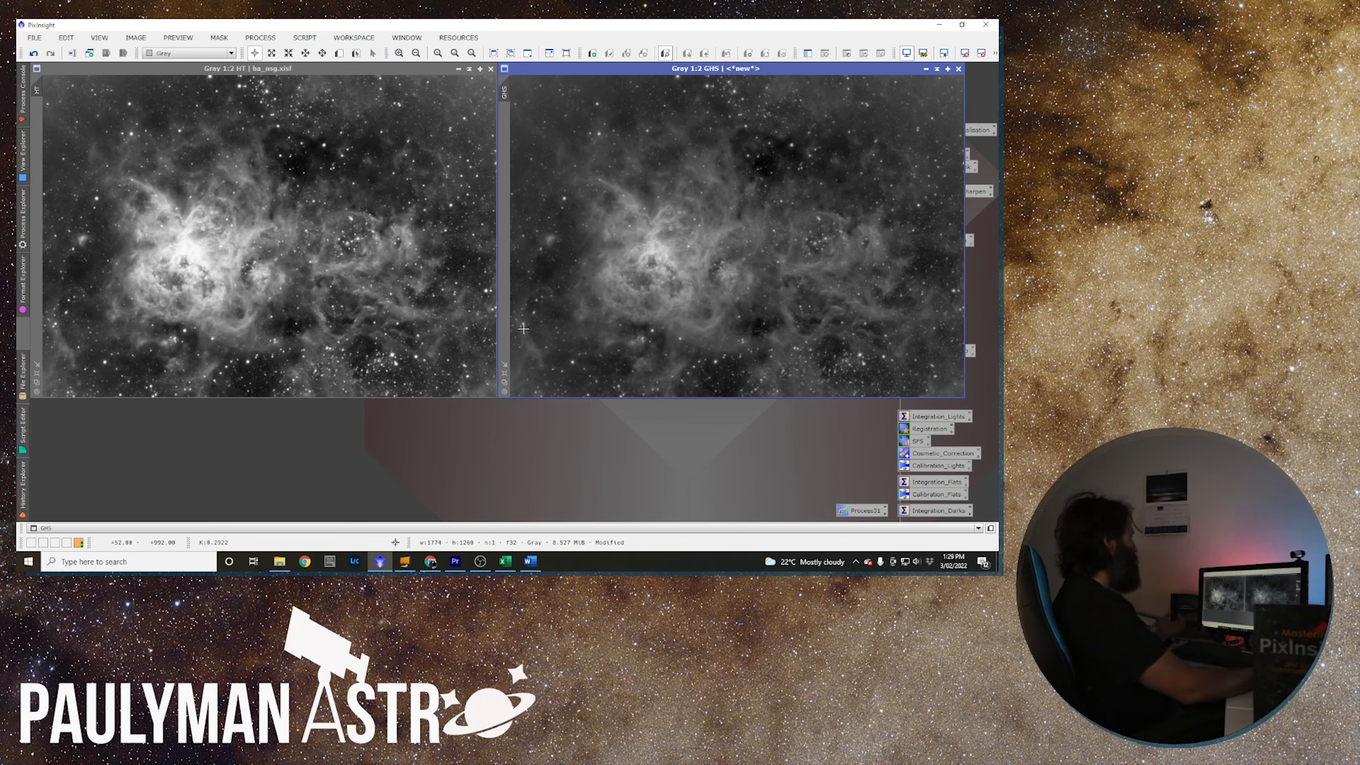
# Stack the GHS image over the HT image and alternate between them to compare the two stretches at 1:2.
pyautogui.moveTo(608, 72); pyautogui.dragTo(196, 74)
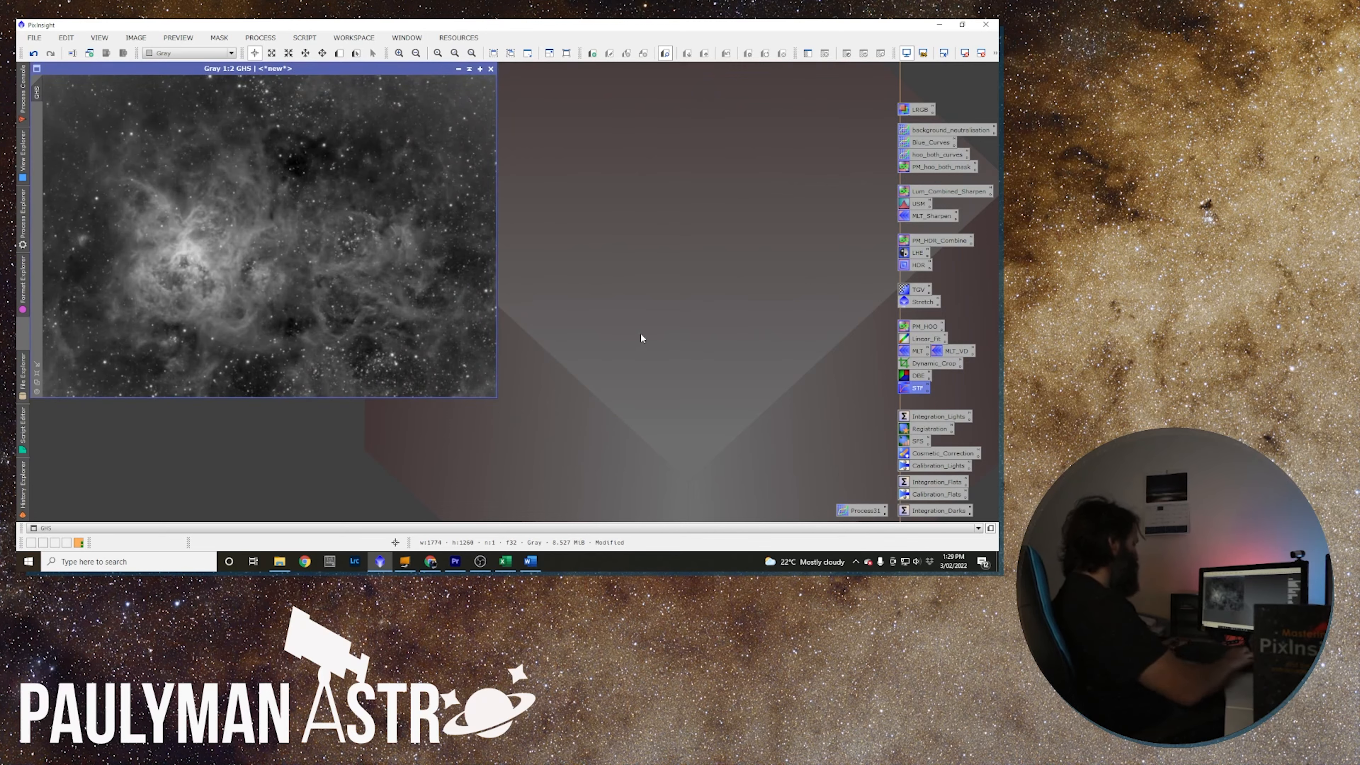
pyautogui.hotkey('ctrl', 'Tab')
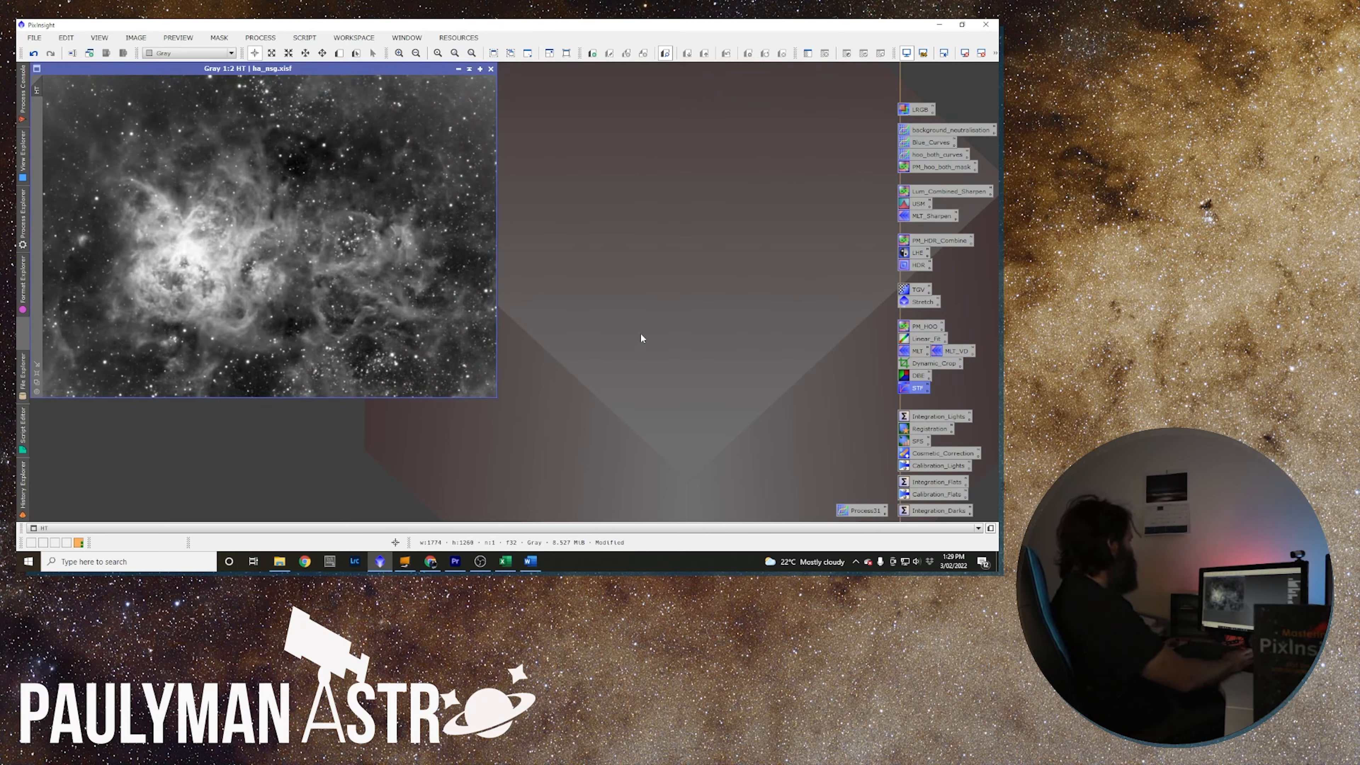
pyautogui.hotkey('ctrl', 'Tab')
pyautogui.hotkey('ctrl', 'Tab')
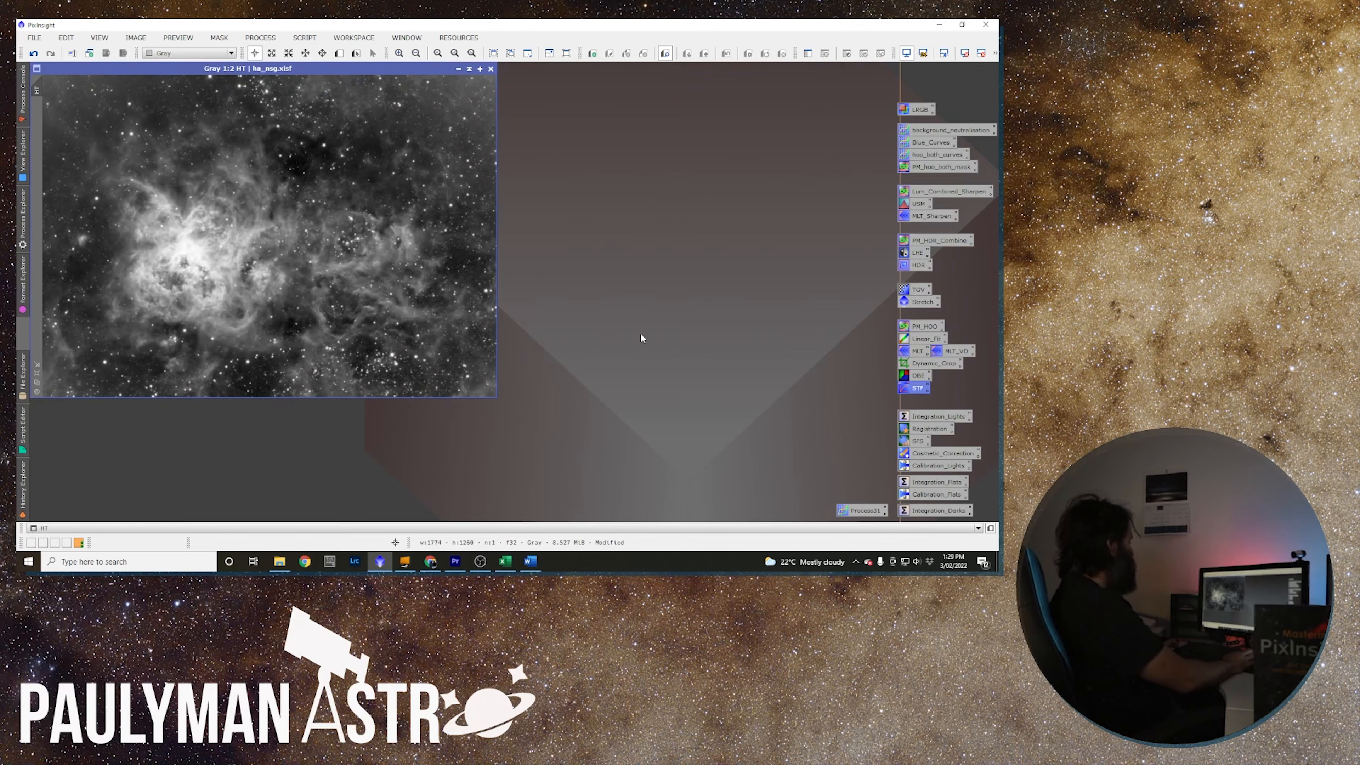
pyautogui.hotkey('ctrl', 'Tab')
pyautogui.hotkey('ctrl', 'Tab')
pyautogui.hotkey('ctrl', 'Tab')
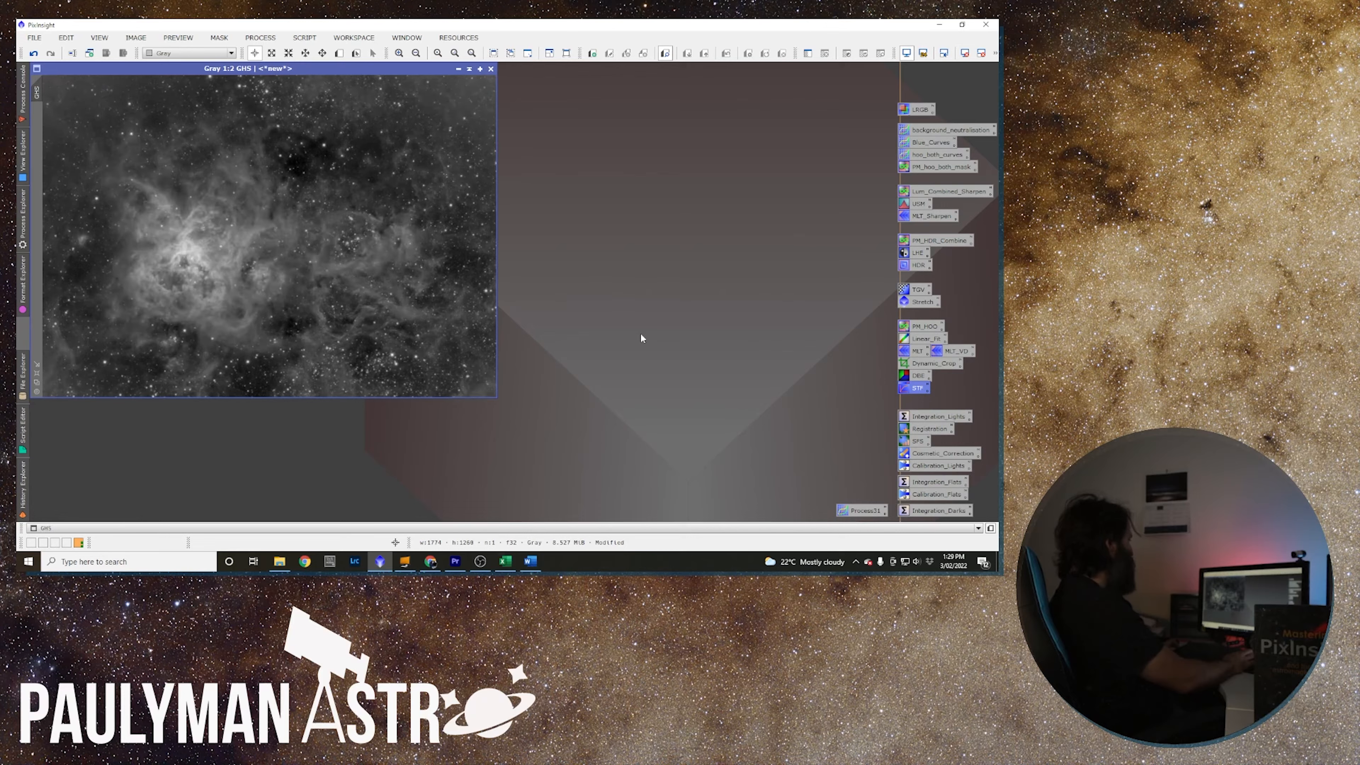
pyautogui.hotkey('ctrl', 'Tab')
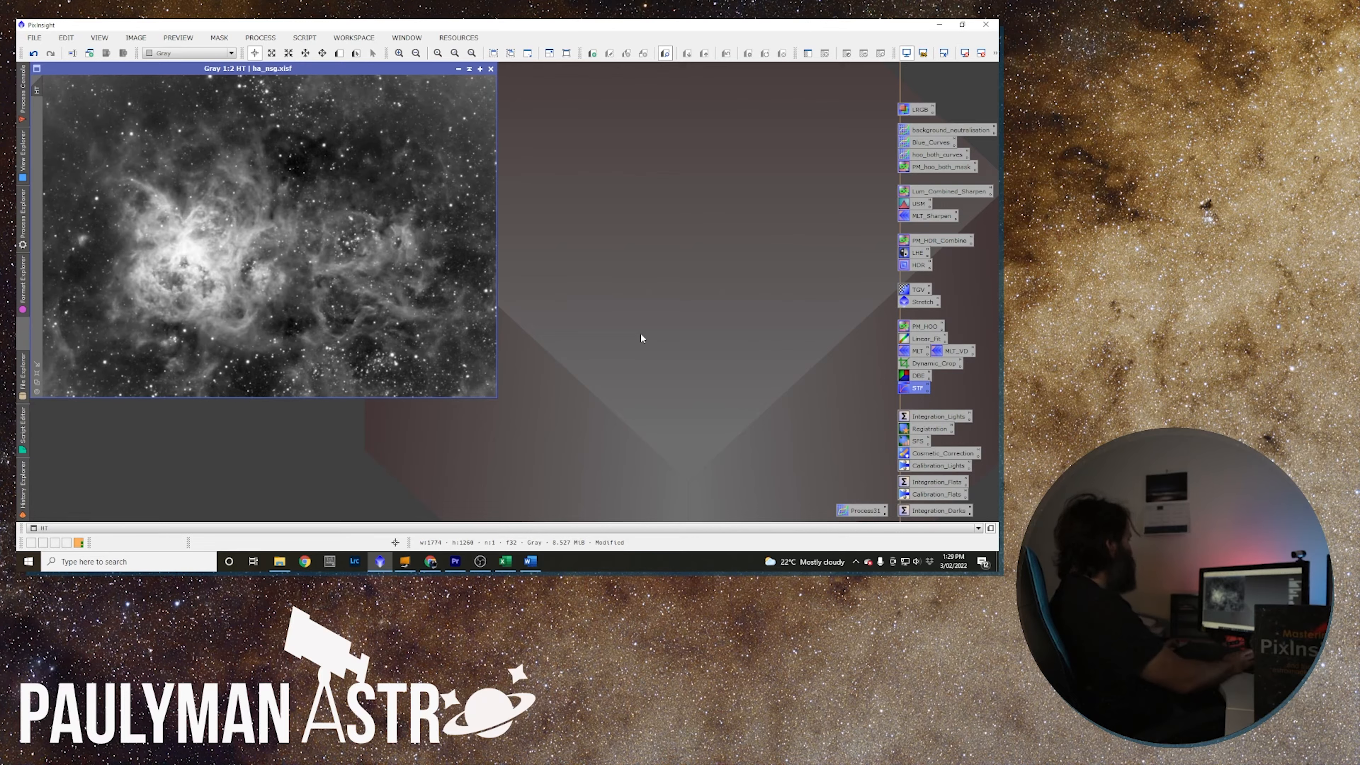
pyautogui.hotkey('ctrl', 'Tab')
pyautogui.hotkey('ctrl', 'Tab')
pyautogui.hotkey('ctrl', 'Tab')
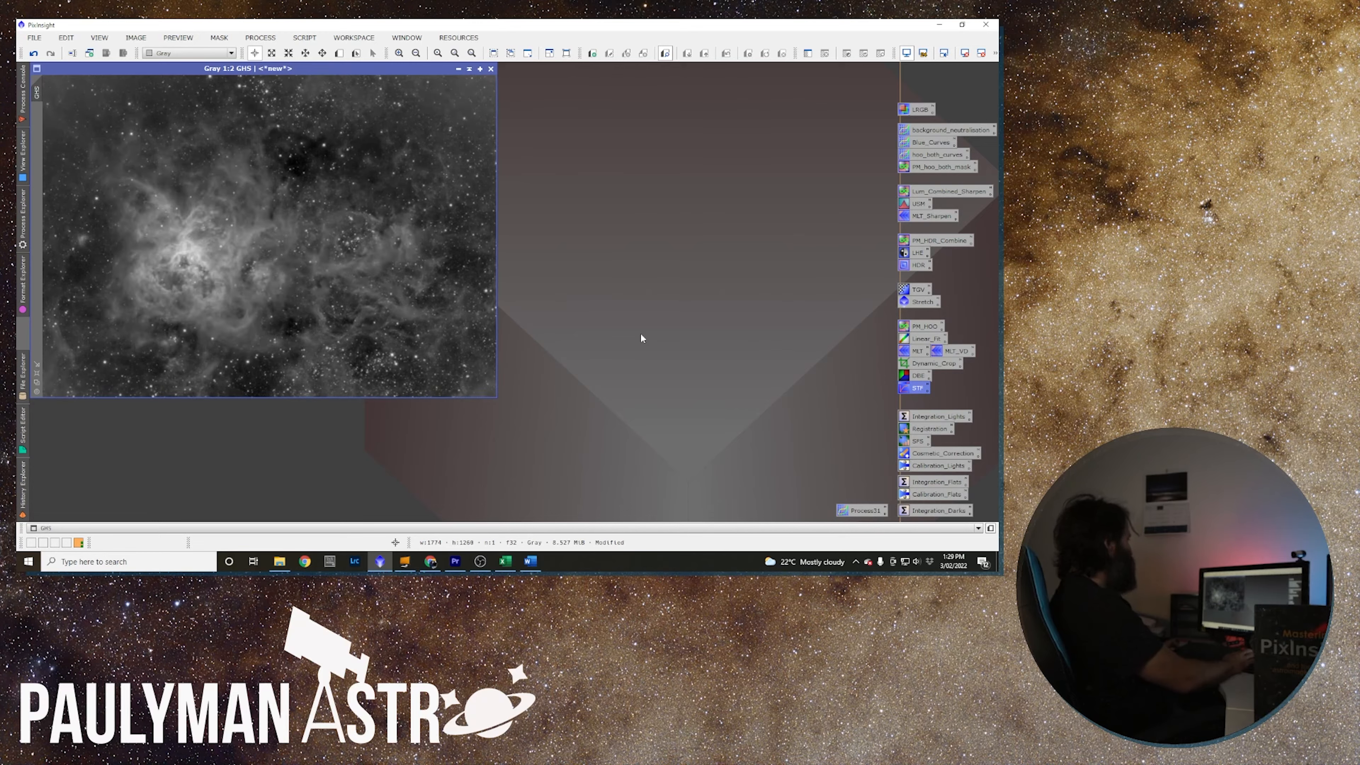
# Zoom the GHS image to 2:1, match the HT image's view to it, and stack the two windows again.
pyautogui.moveTo(387, 71); pyautogui.dragTo(857, 70)
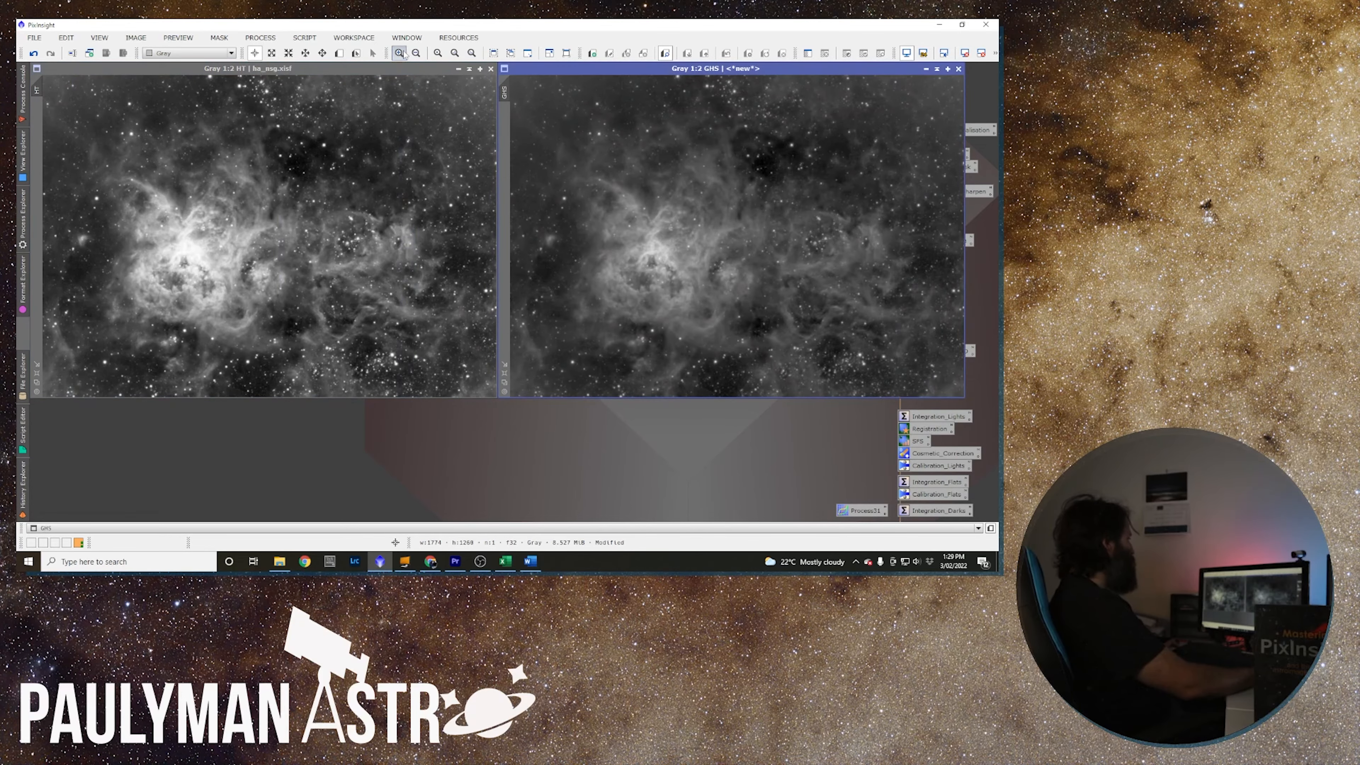
pyautogui.click(399, 53)
pyautogui.click(398, 53)
pyautogui.moveTo(730, 393); pyautogui.dragTo(557, 394)
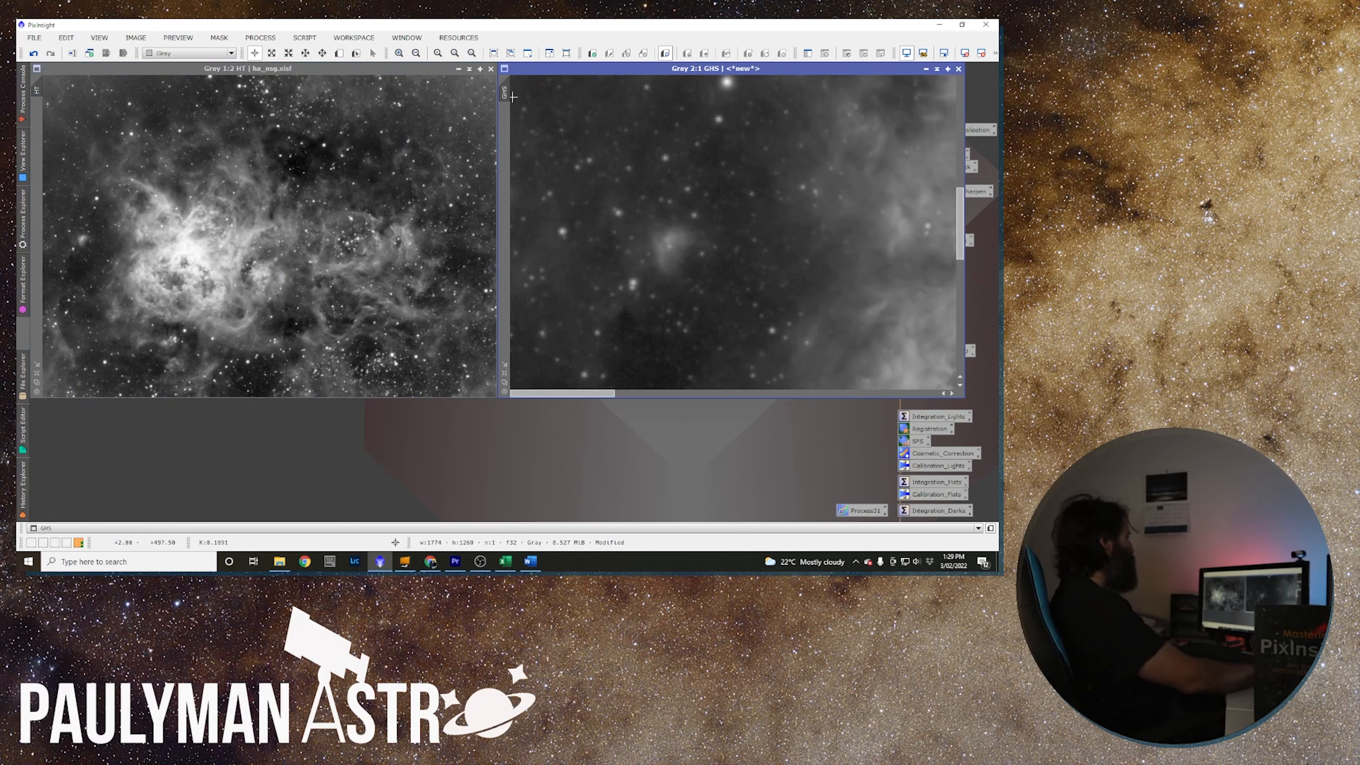
pyautogui.moveTo(504, 92); pyautogui.dragTo(37, 95)
pyautogui.moveTo(605, 67); pyautogui.dragTo(136, 72)
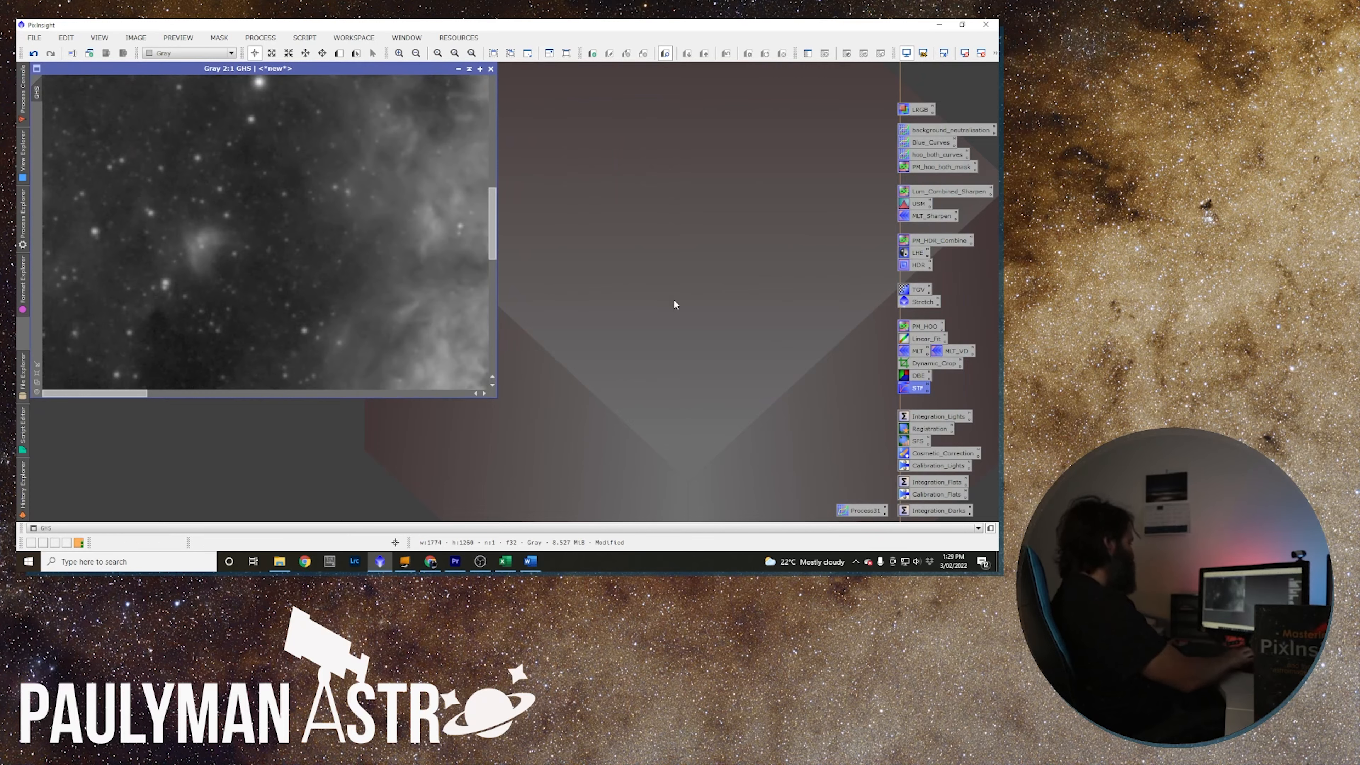
# Alternate between the HT and GHS images at 2:1 to compare the stars and faint background.
pyautogui.hotkey('ctrl', 'Tab')
pyautogui.hotkey('ctrl', 'Tab')
pyautogui.hotkey('ctrl', 'Tab')
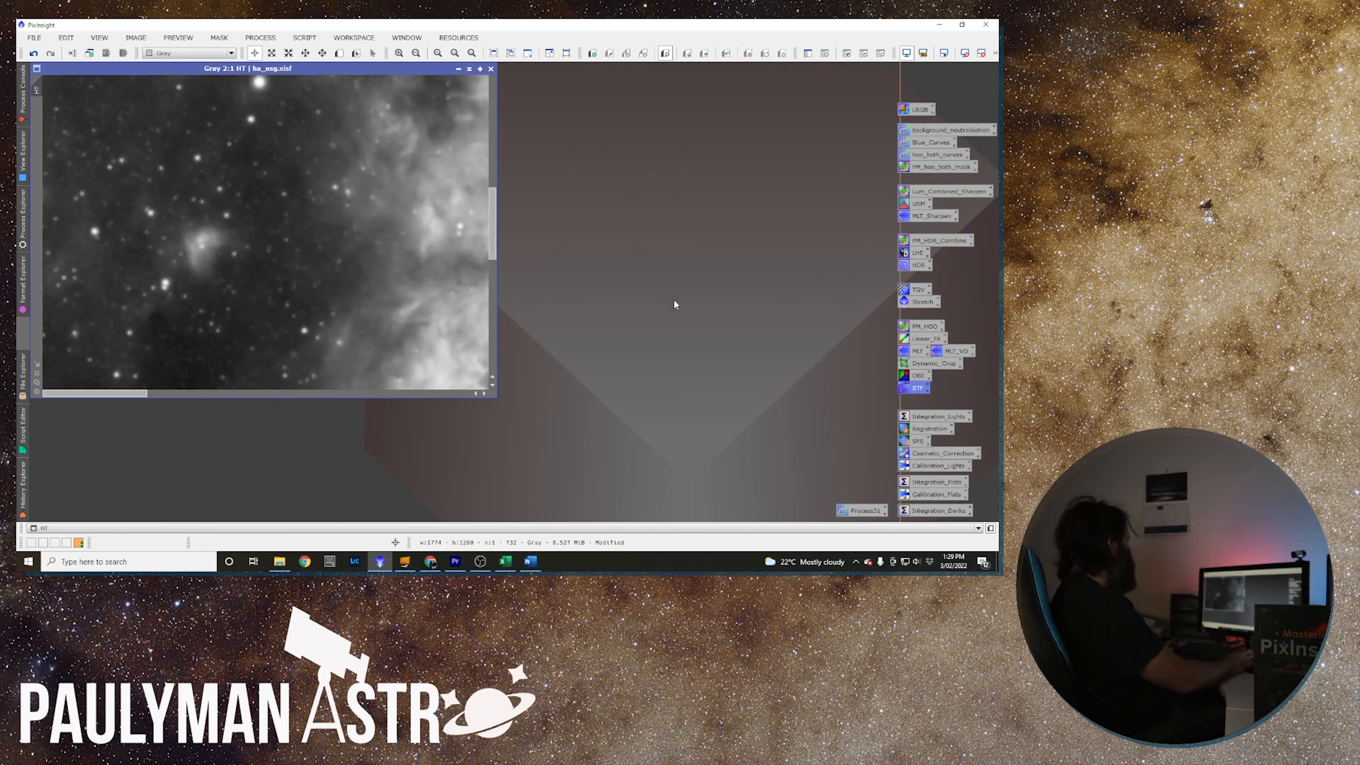
pyautogui.hotkey('ctrl', 'Tab')
pyautogui.hotkey('ctrl', 'Tab')
pyautogui.hotkey('ctrl', 'Tab')
pyautogui.hotkey('ctrl', 'Tab')
pyautogui.hotkey('ctrl', 'Tab')
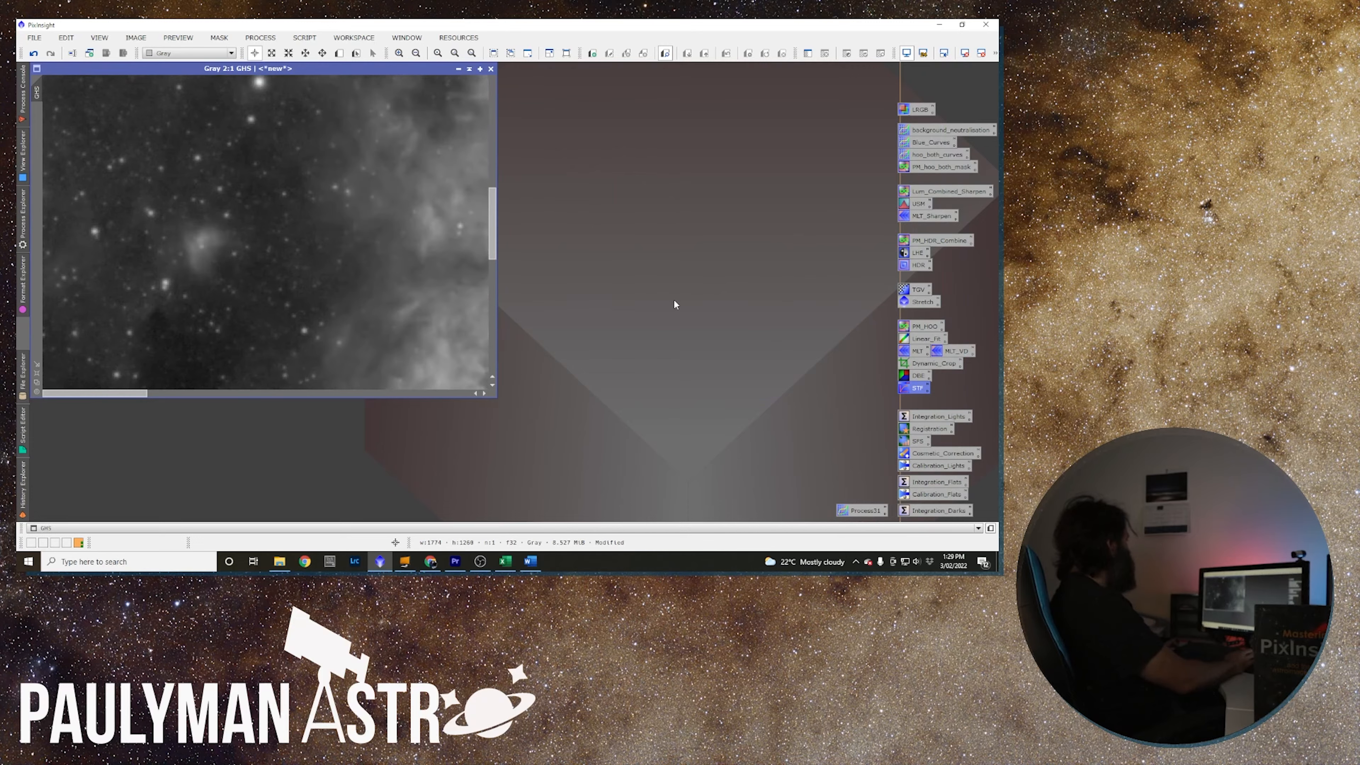
pyautogui.hotkey('ctrl', 'Tab')
pyautogui.hotkey('ctrl', 'Tab')
pyautogui.hotkey('ctrl', 'Tab')
pyautogui.hotkey('ctrl', 'Tab')
pyautogui.hotkey('ctrl', 'Tab')
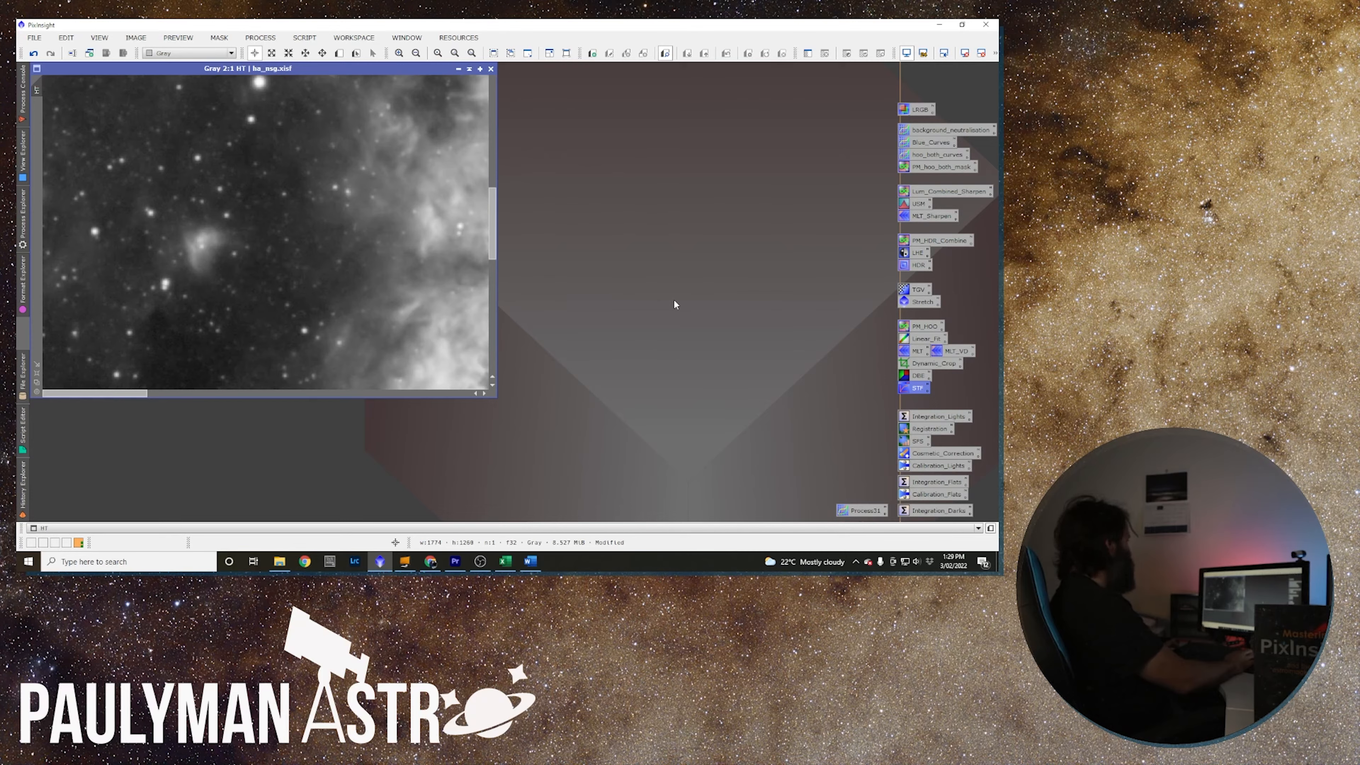
pyautogui.hotkey('ctrl', 'Tab')
pyautogui.hotkey('ctrl', 'Tab')
pyautogui.hotkey('ctrl', 'Tab')
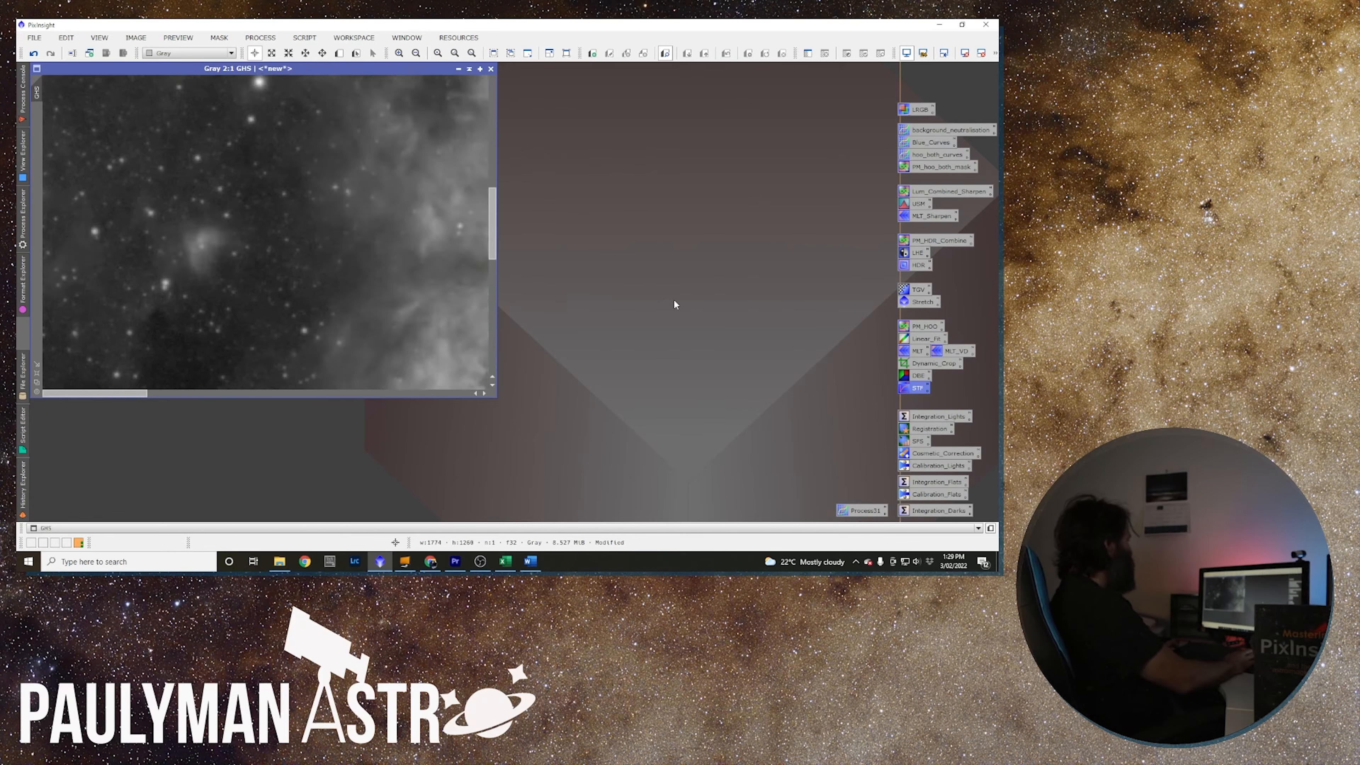
pyautogui.hotkey('ctrl', 'Tab')
pyautogui.hotkey('ctrl', 'Tab')
# Minimize the HT image and move the GHS image into its place.
pyautogui.moveTo(360, 69); pyautogui.dragTo(827, 66)
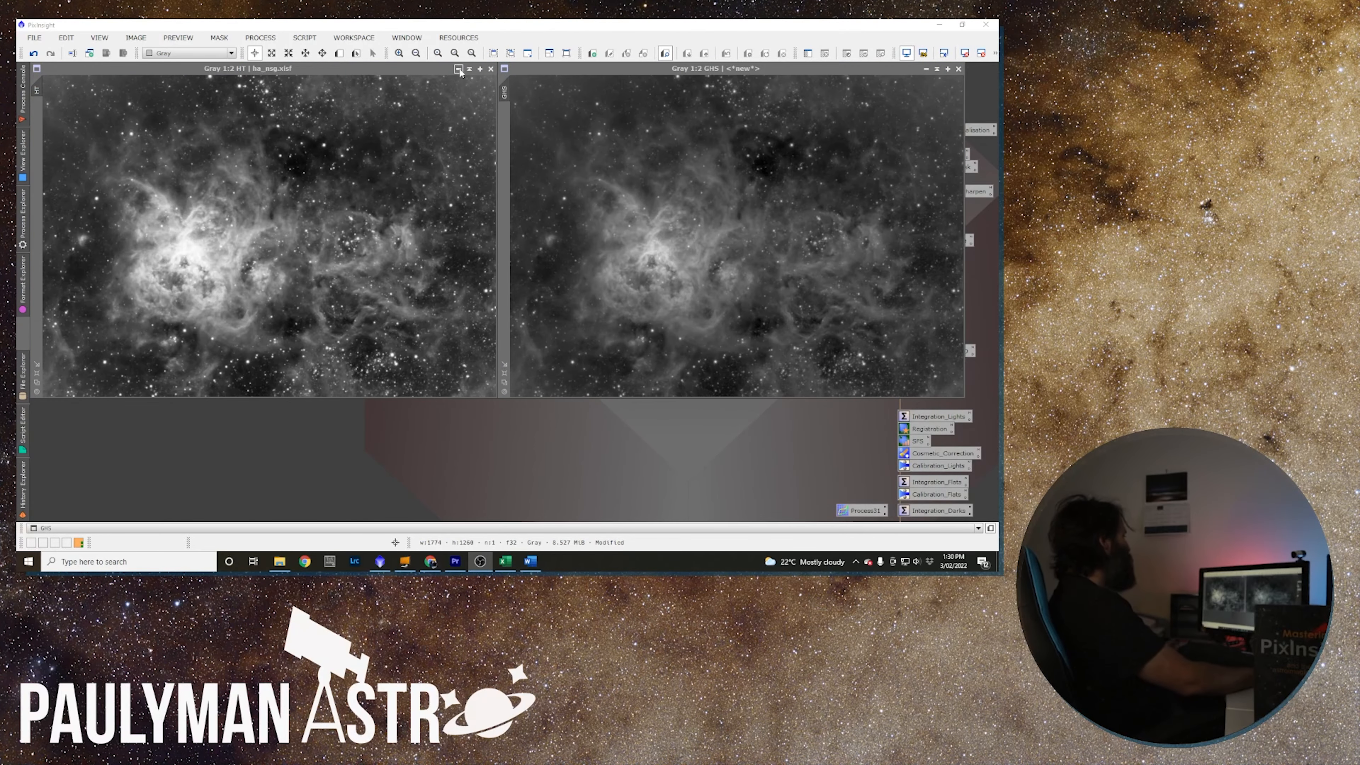
pyautogui.click(458, 70)
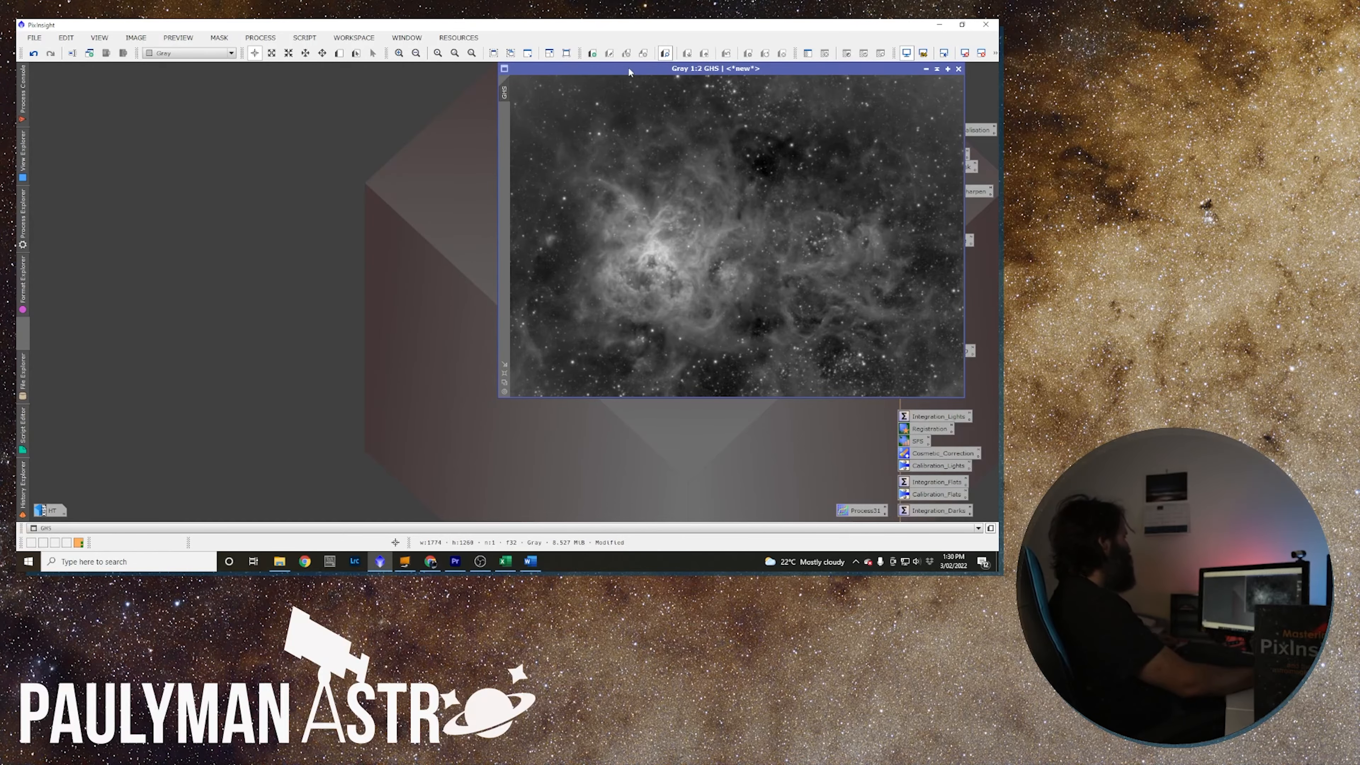
pyautogui.moveTo(628, 66); pyautogui.dragTo(160, 66)
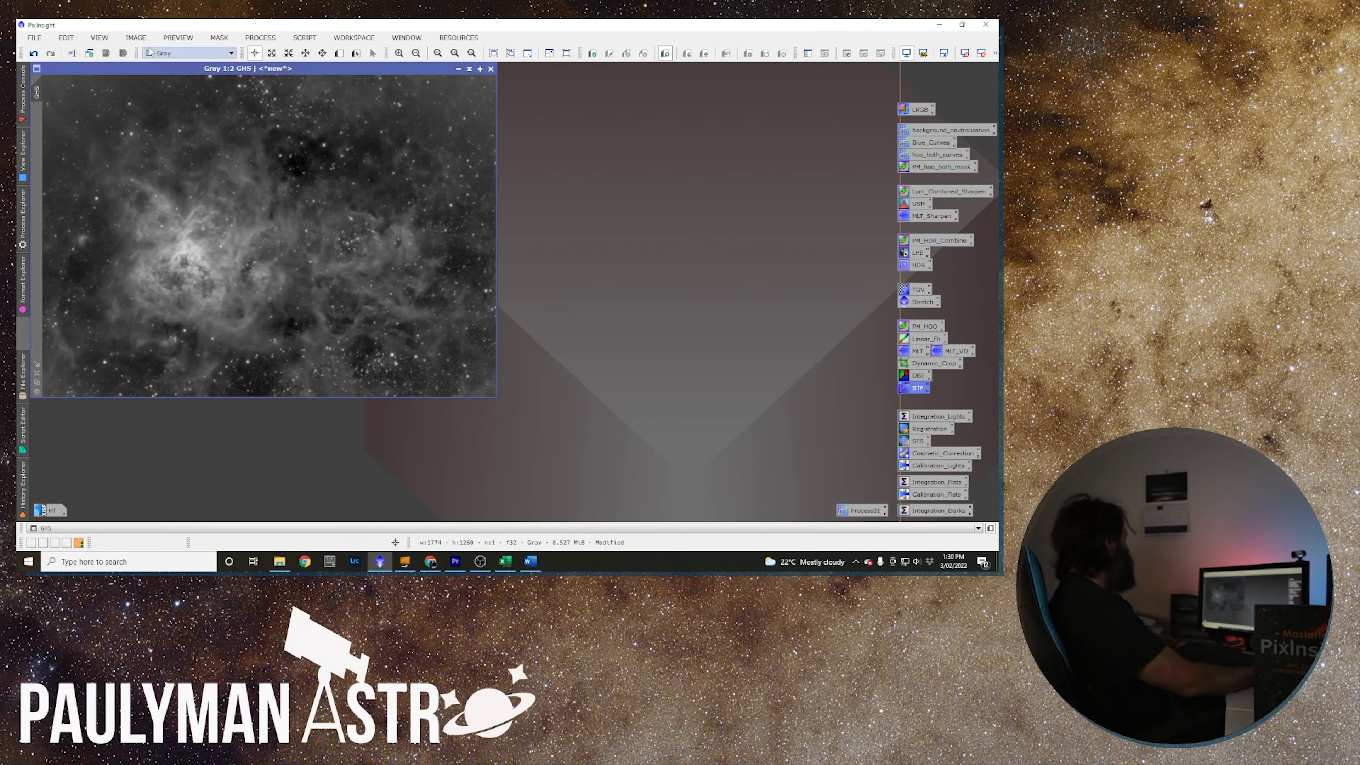
# Duplicate the stretched GHS image and arrange the copy and the original side by side, with the copy first.
pyautogui.click(141, 39)
pyautogui.click(159, 125)
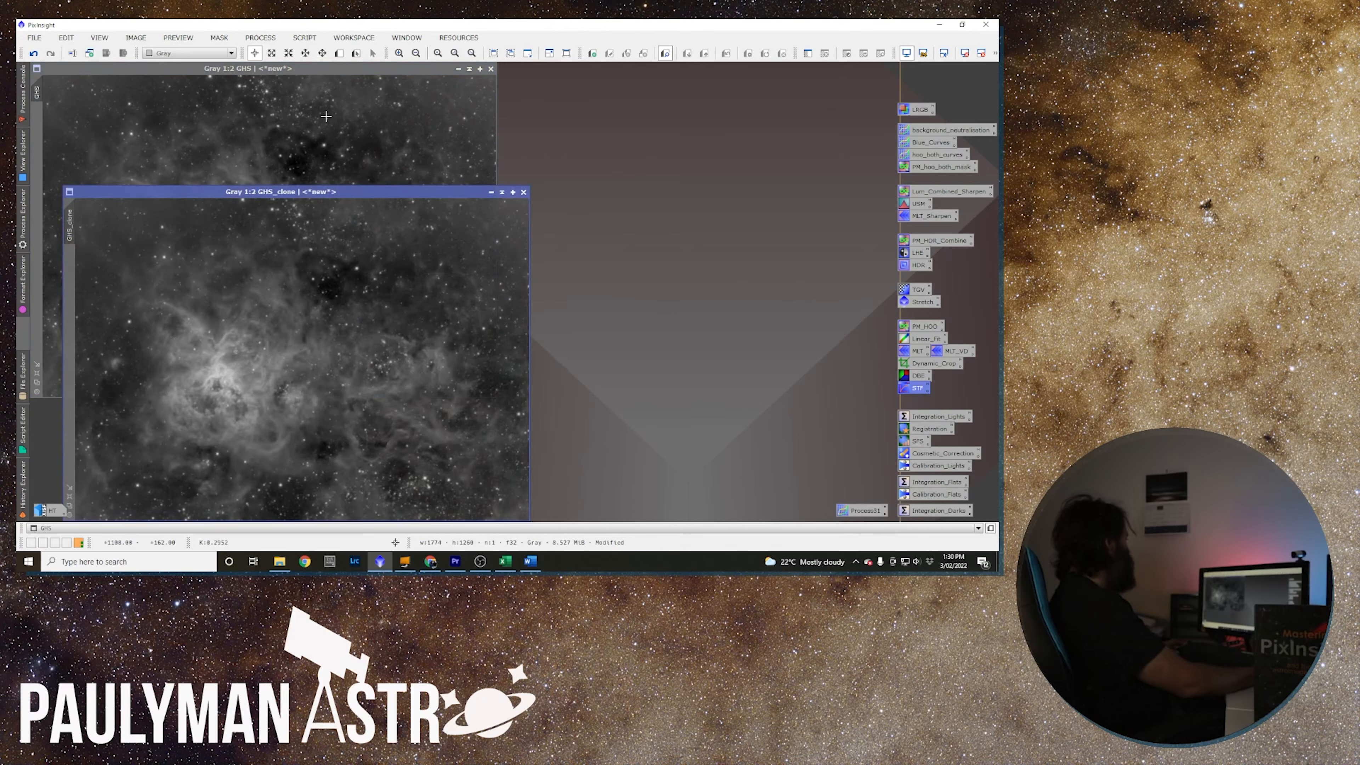
pyautogui.moveTo(311, 197); pyautogui.dragTo(744, 74)
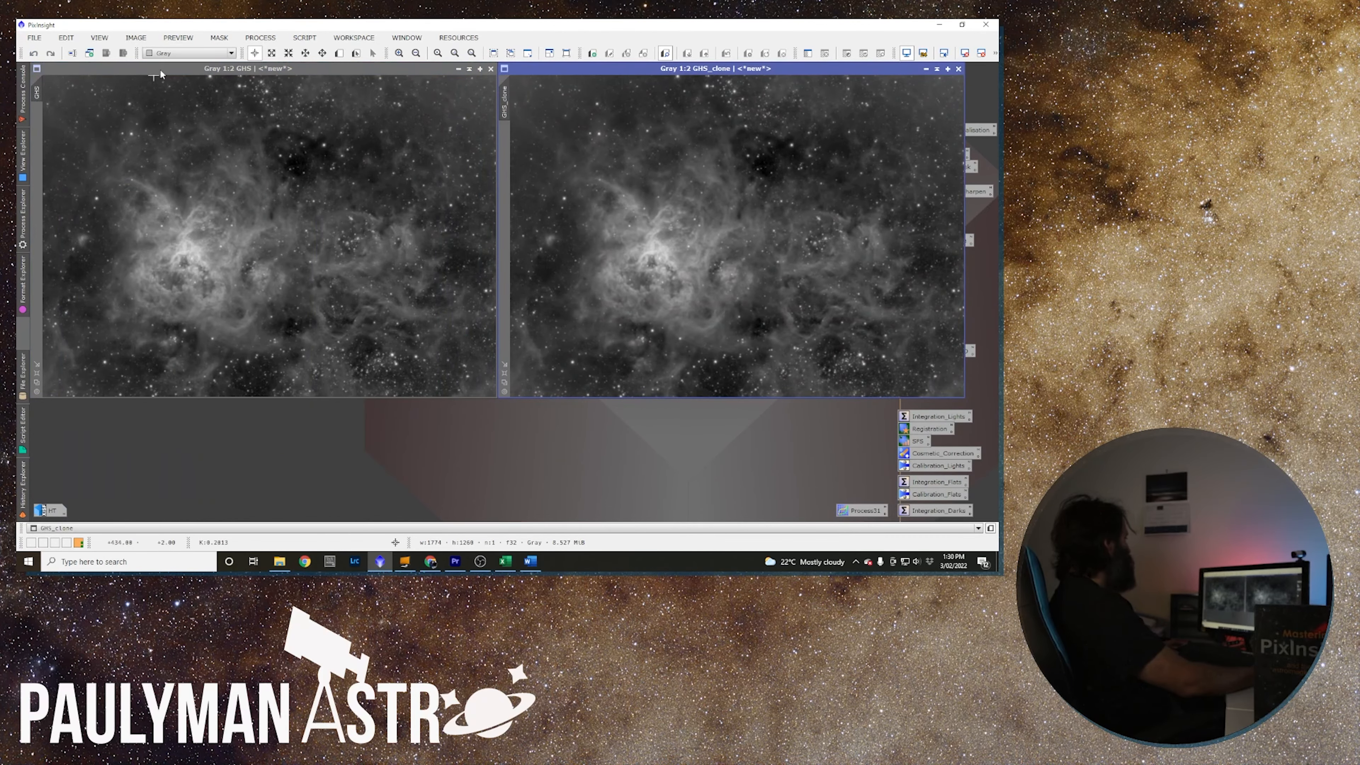
pyautogui.click(424, 69)
pyautogui.moveTo(424, 69); pyautogui.dragTo(346, 68)
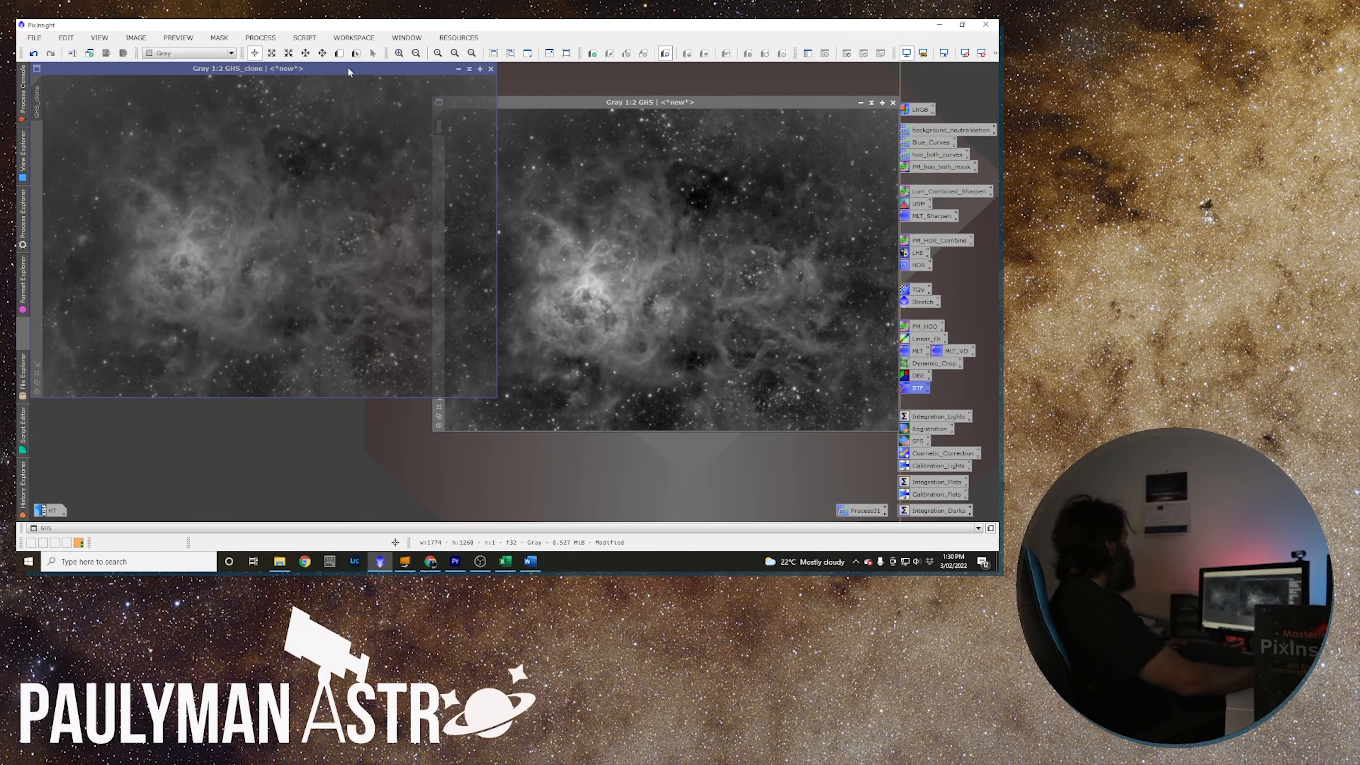
pyautogui.moveTo(567, 100); pyautogui.dragTo(632, 66)
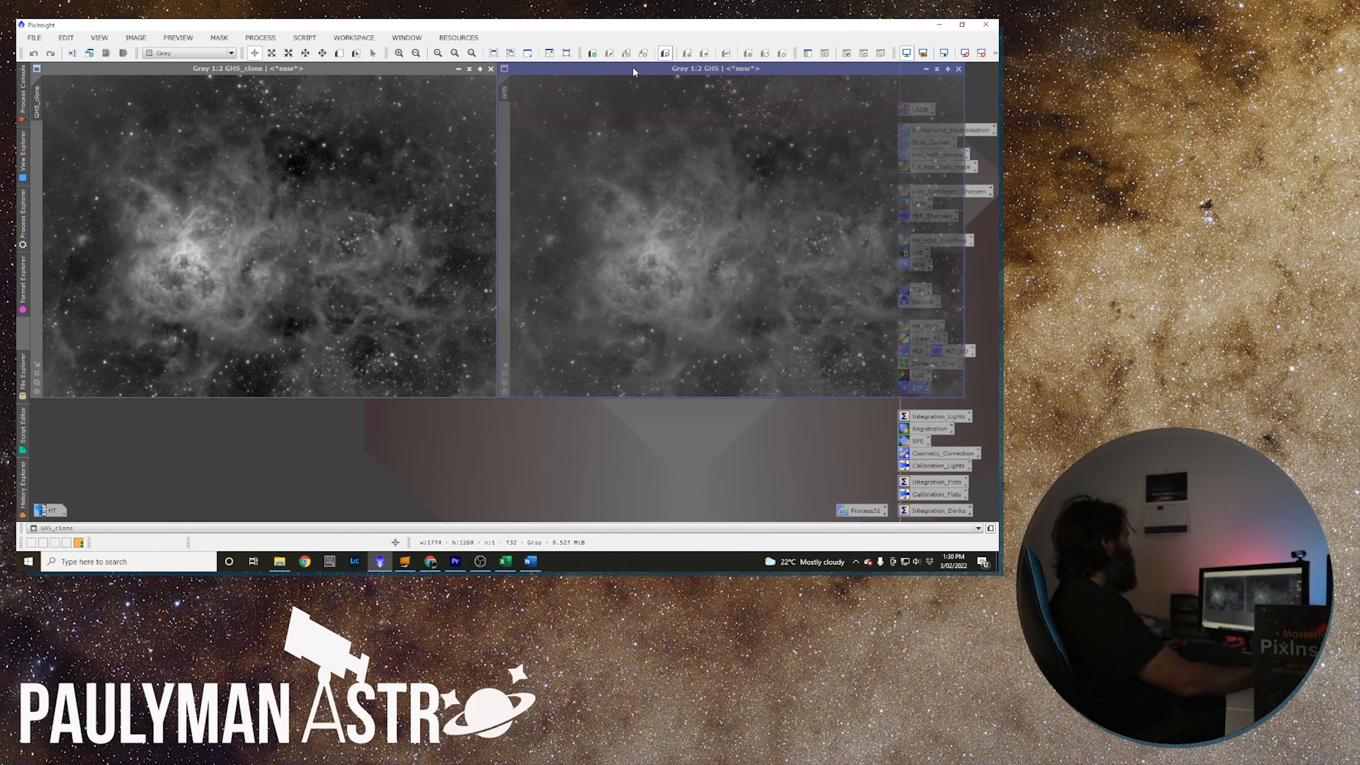
# Rename the duplicated image's identifier to Curves.
pyautogui.rightClick(36, 95)
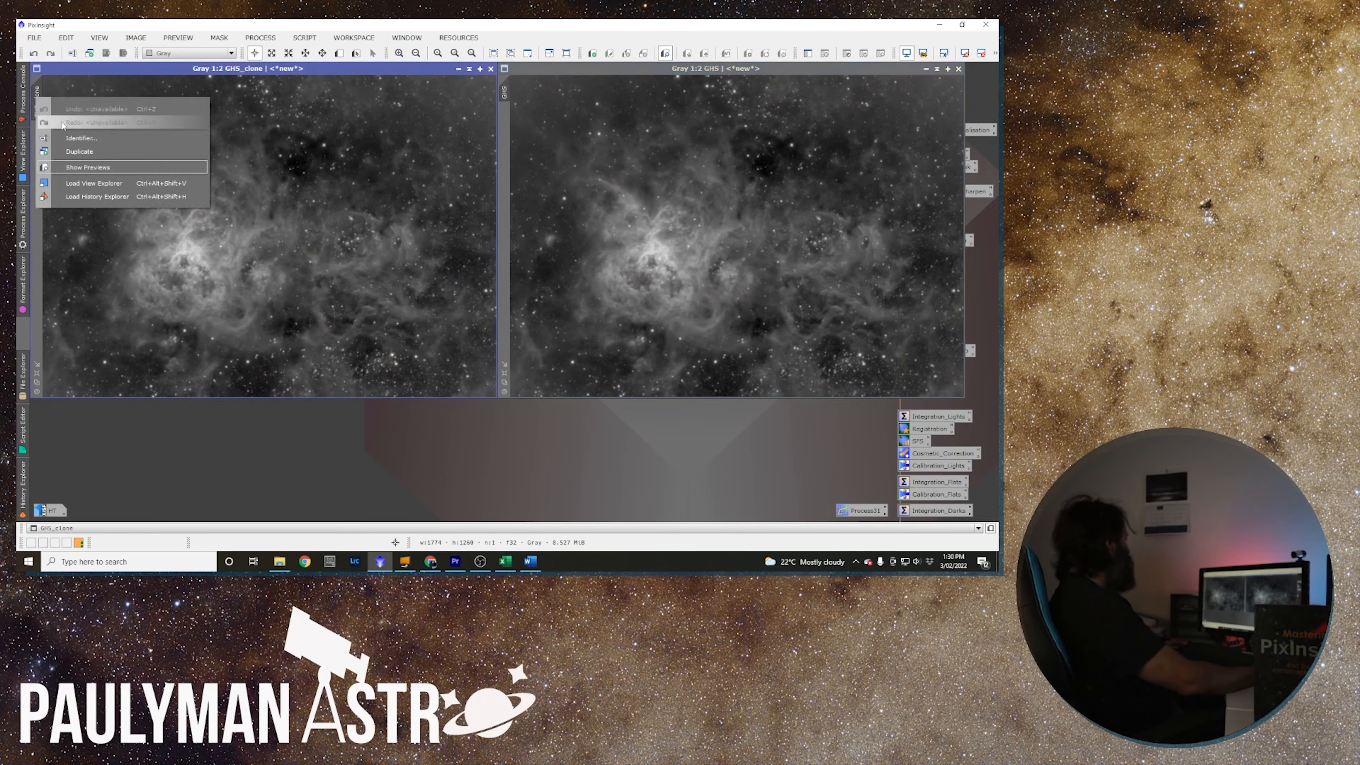
pyautogui.click(82, 142)
pyautogui.write('Curves')
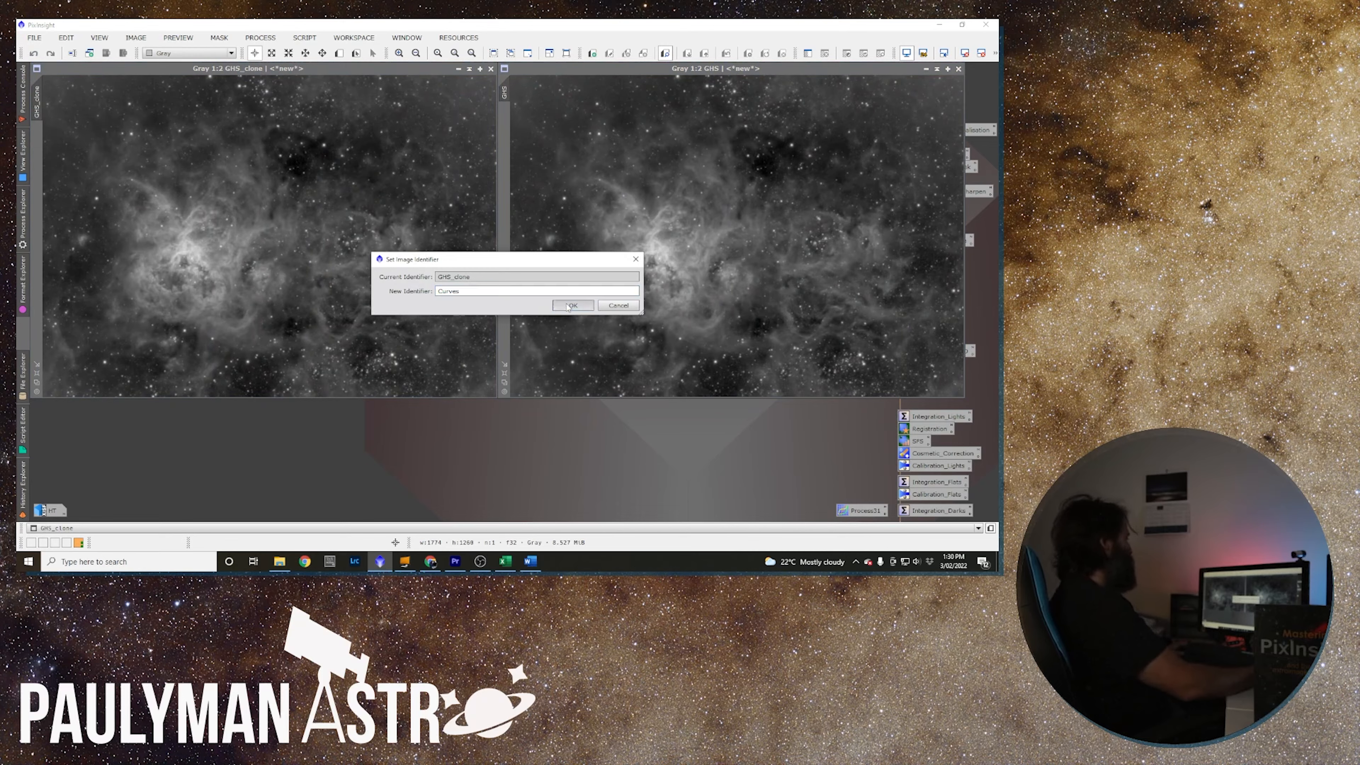
pyautogui.press('Return')
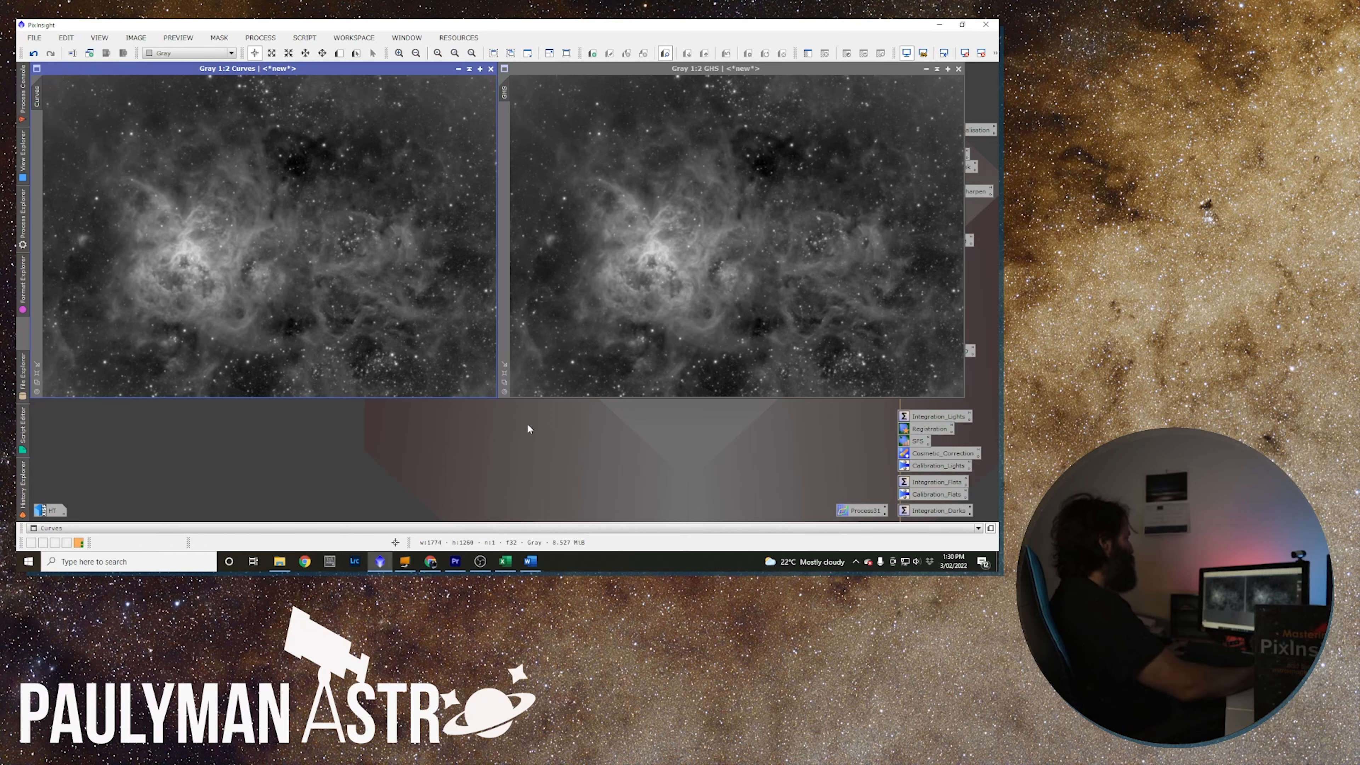
# Open the stored CurvesTransformation process, reset its curve to the default, and probe the nebula core's brightness in the Curves image.
pyautogui.click(874, 513)
pyautogui.moveTo(997, 128); pyautogui.dragTo(683, 101)
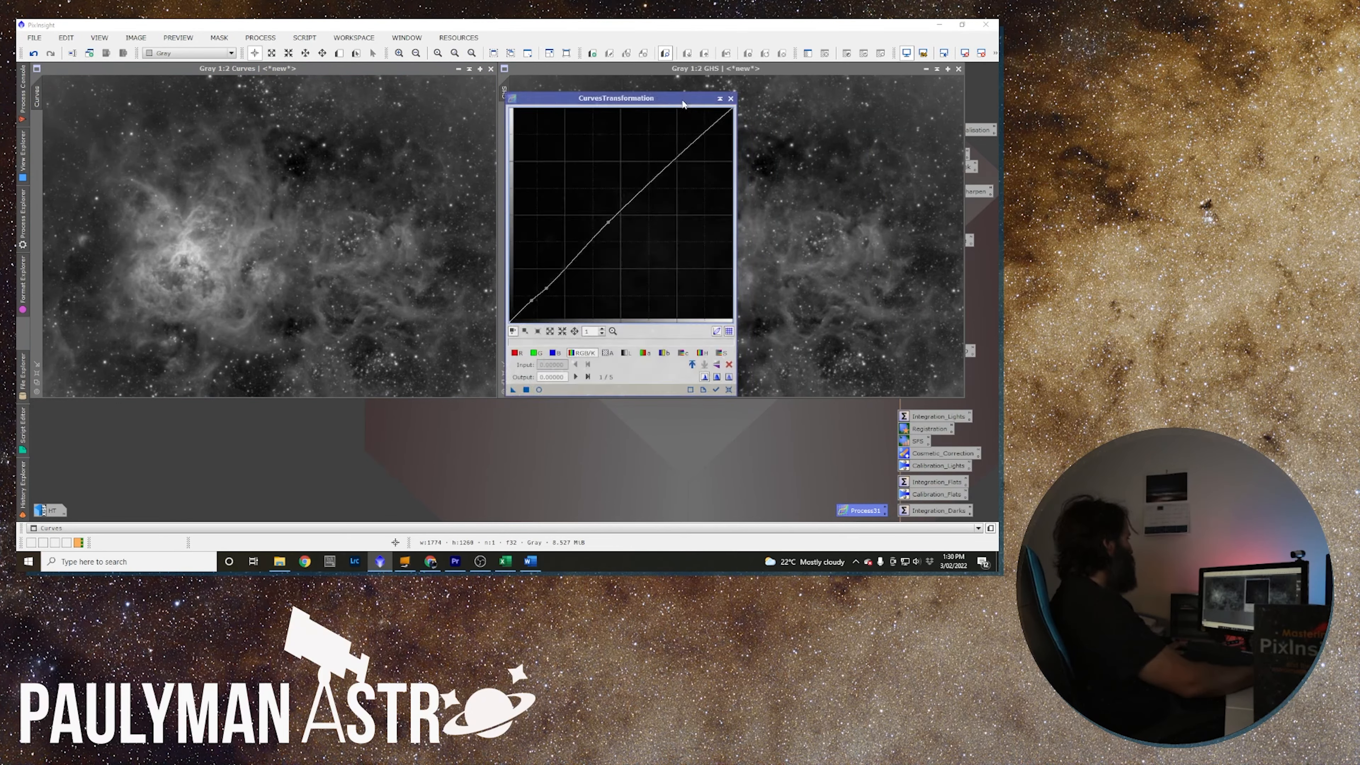
pyautogui.click(728, 390)
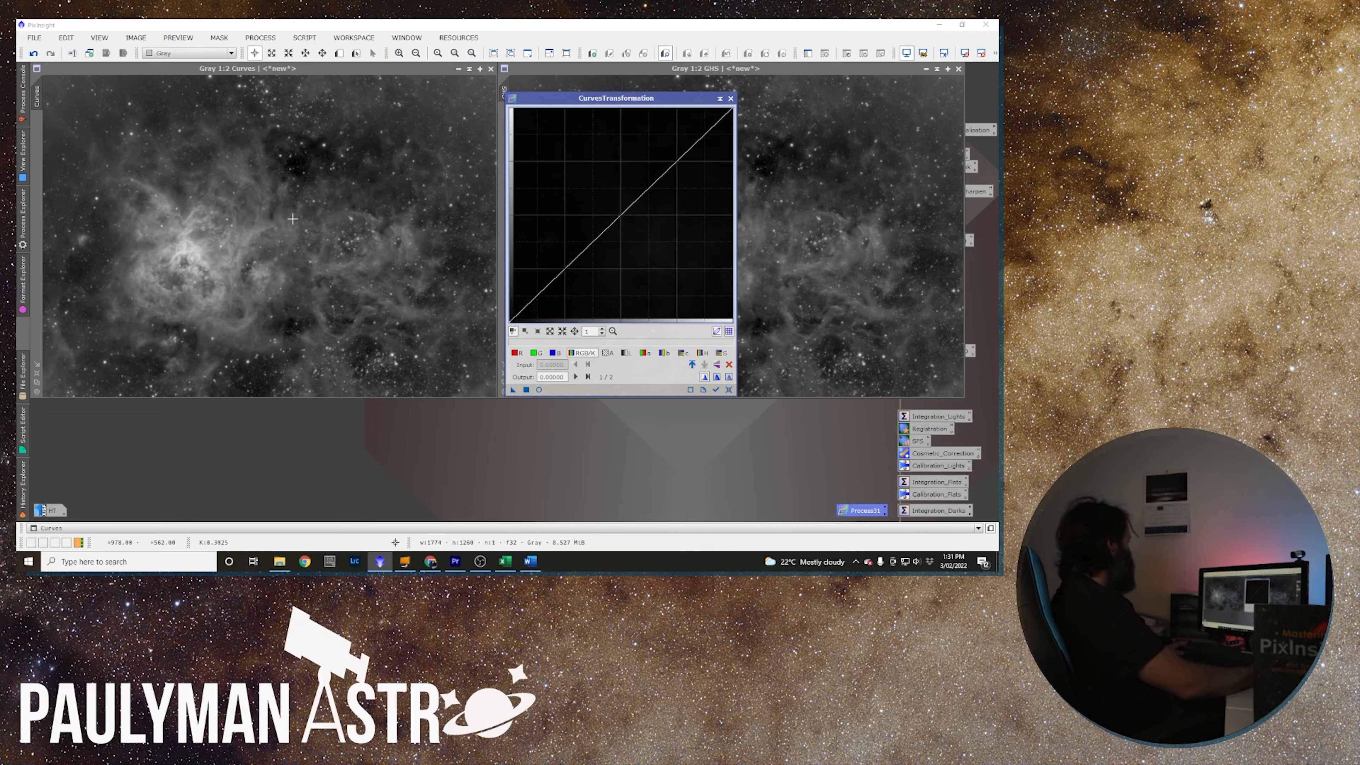
pyautogui.click(175, 279)
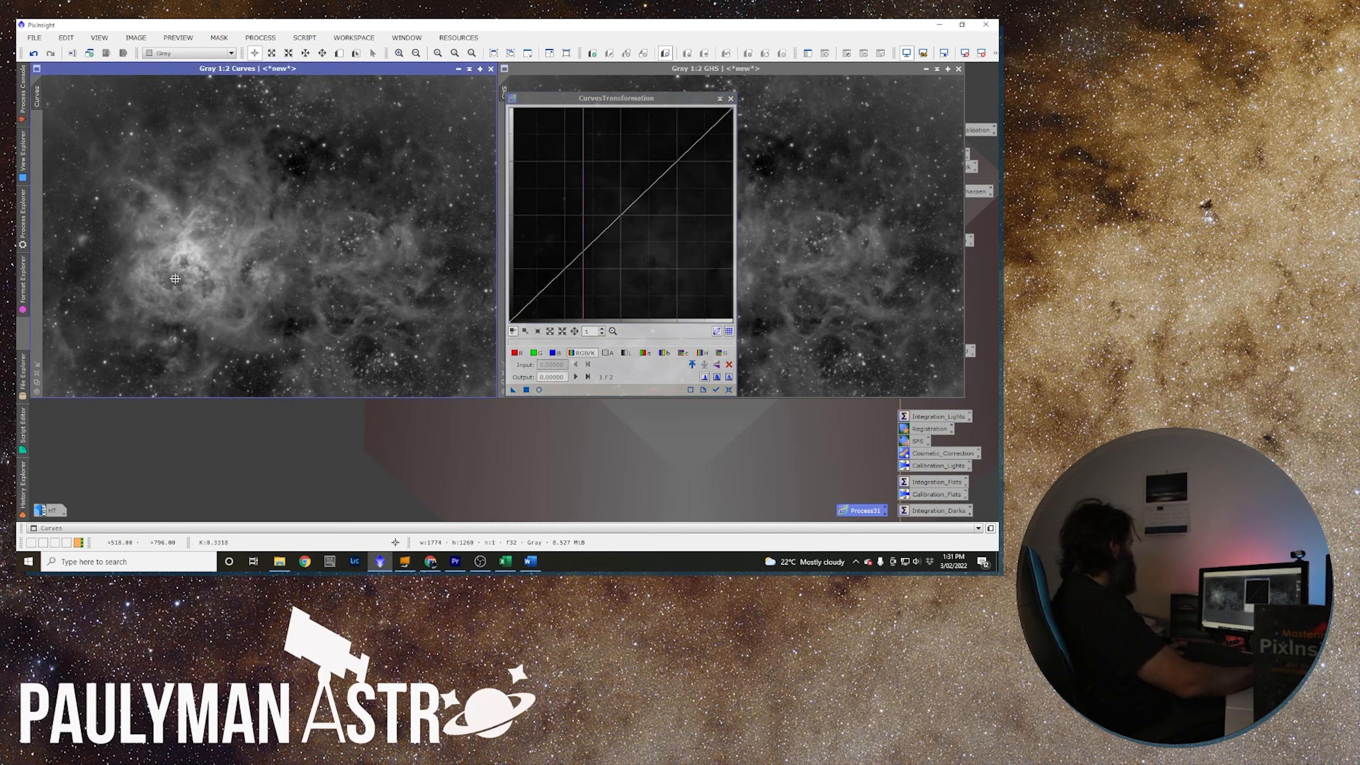
pyautogui.moveTo(175, 278)
pyautogui.mouseDown()
pyautogui.moveTo(203, 283)
pyautogui.moveTo(170, 280)
pyautogui.mouseUp()
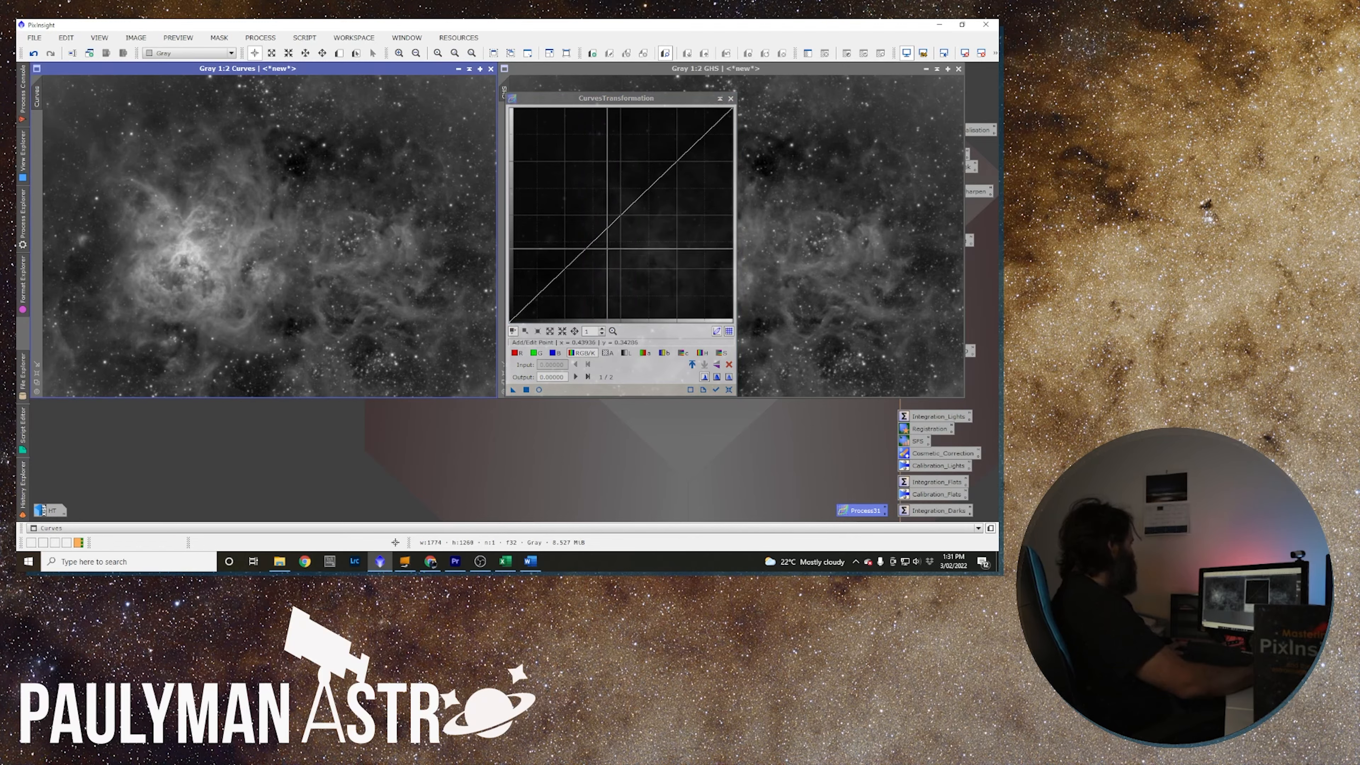
# Sample brightness in the Curves image and add curve points at input levels of about 0.35, 0.44 and 0.10.
pyautogui.click(587, 246)
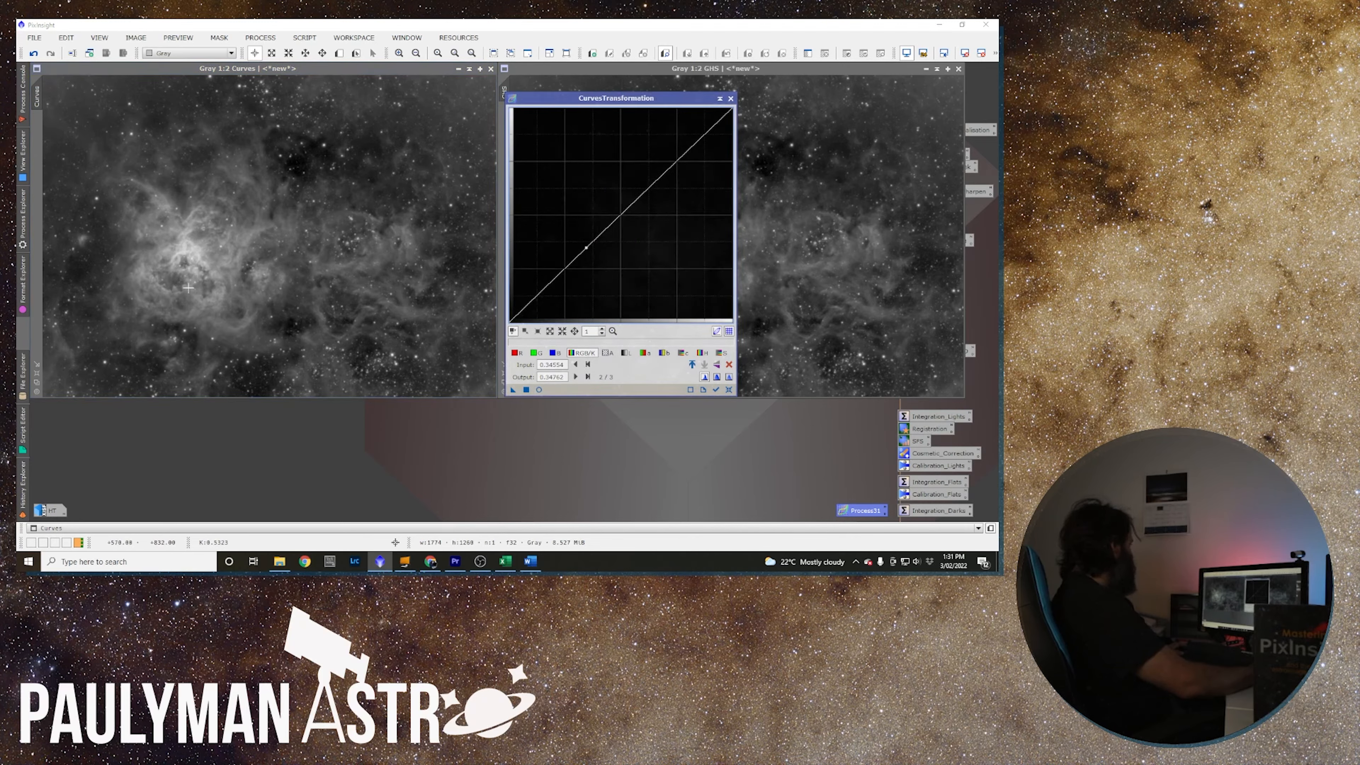
pyautogui.moveTo(186, 294)
pyautogui.mouseDown()
pyautogui.moveTo(225, 264)
pyautogui.moveTo(176, 292)
pyautogui.mouseUp()
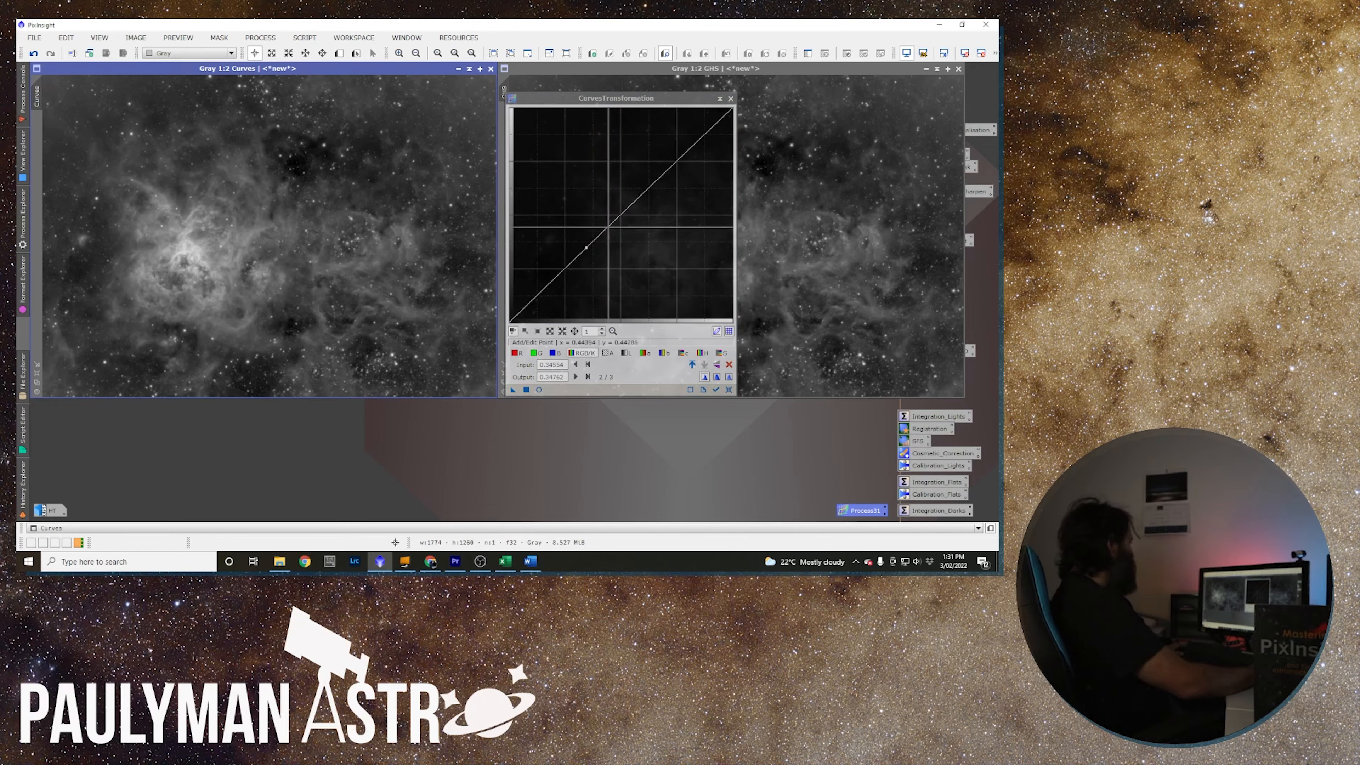
pyautogui.click(608, 227)
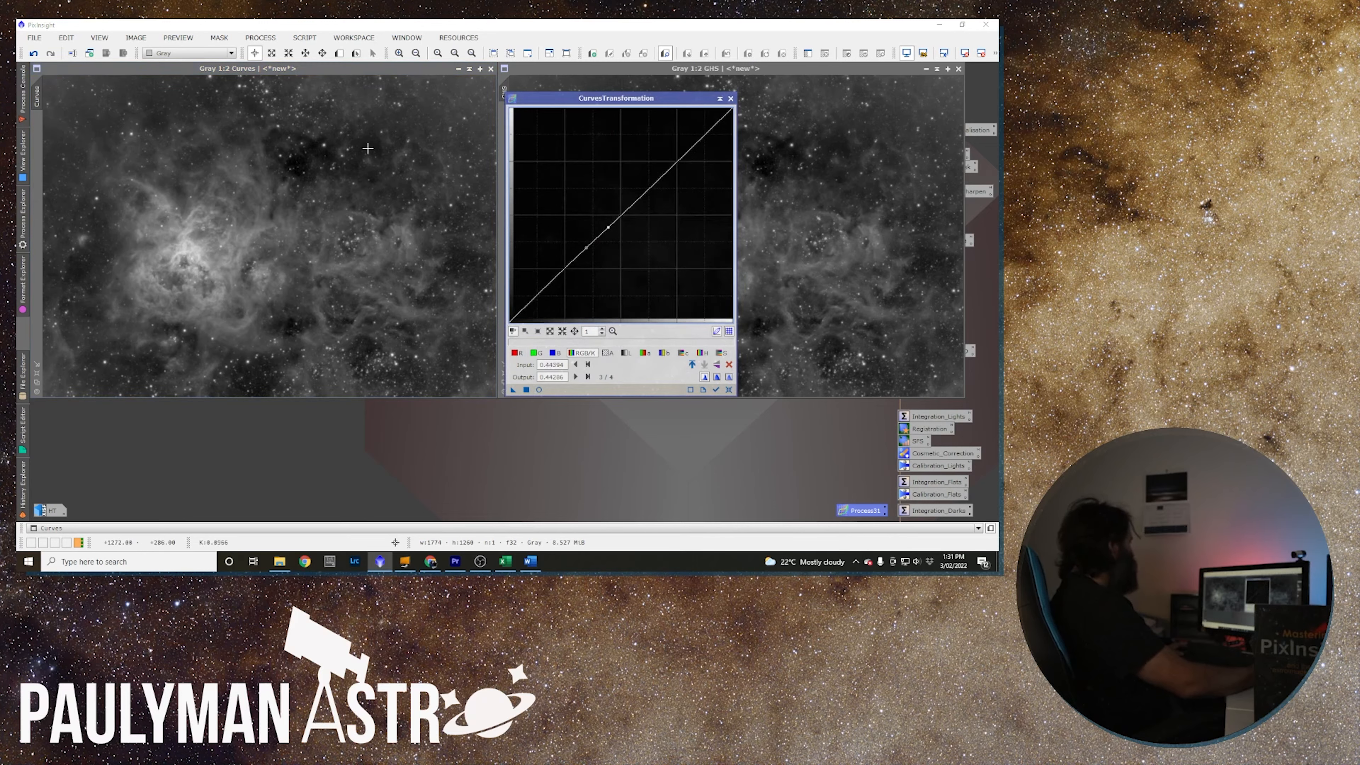
pyautogui.moveTo(374, 149); pyautogui.dragTo(374, 148)
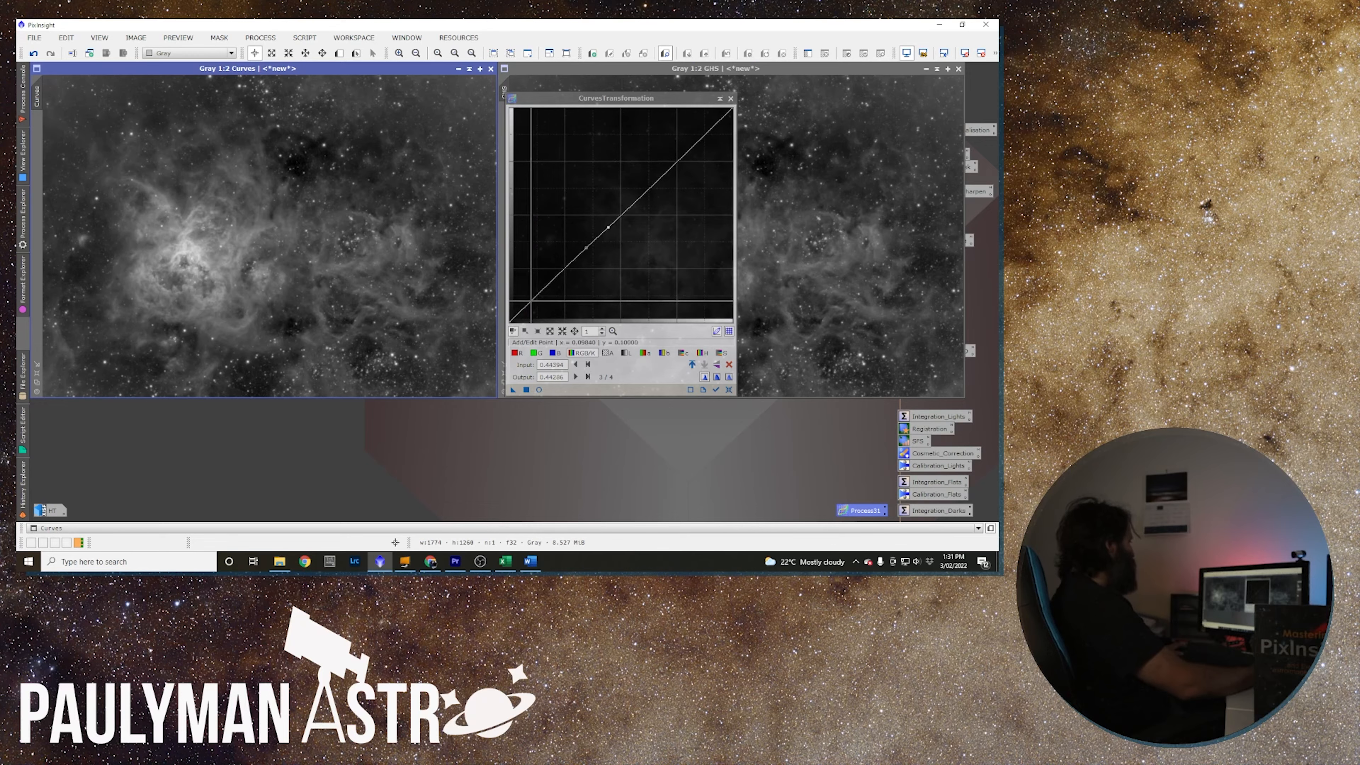
pyautogui.click(531, 300)
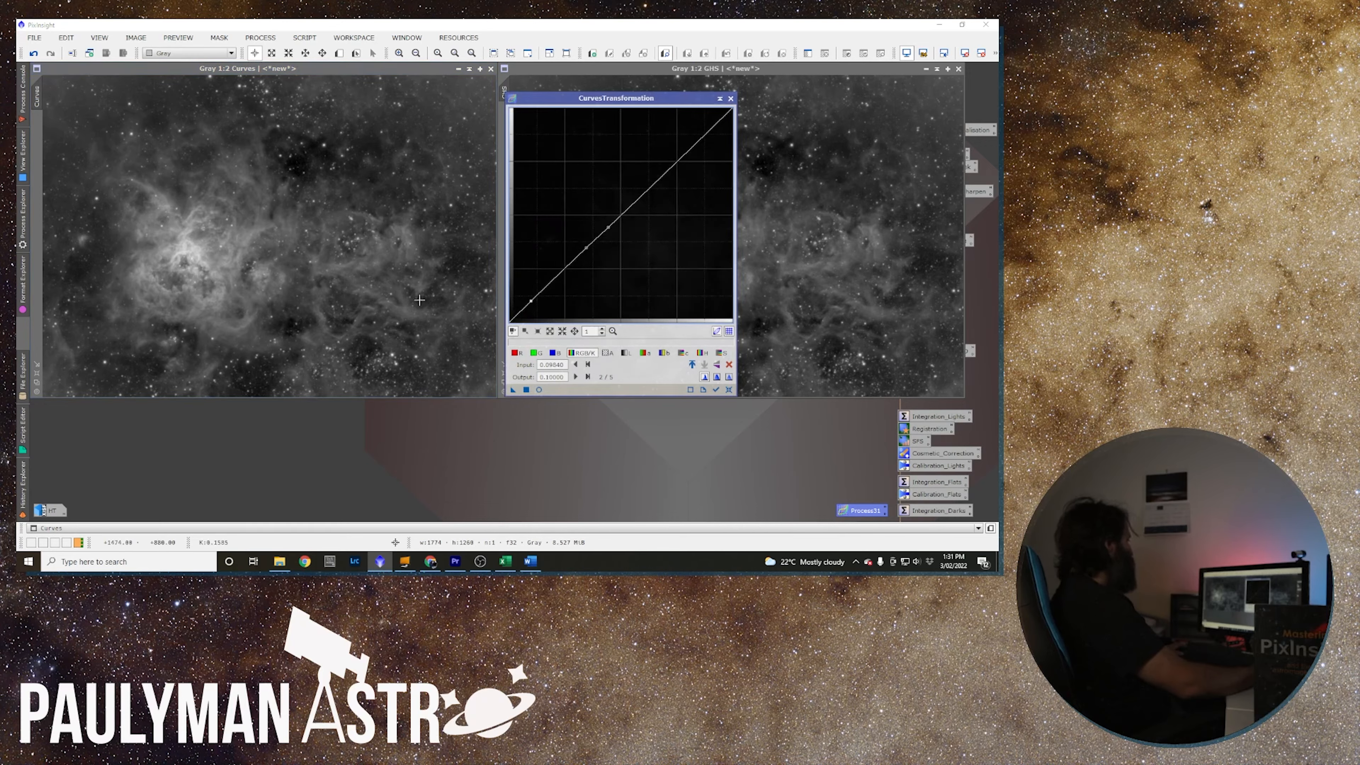
# Lower the curve point near input 0.35 slightly and raise the point near input 0.44 to an output of about 0.45.
pyautogui.click(601, 330)
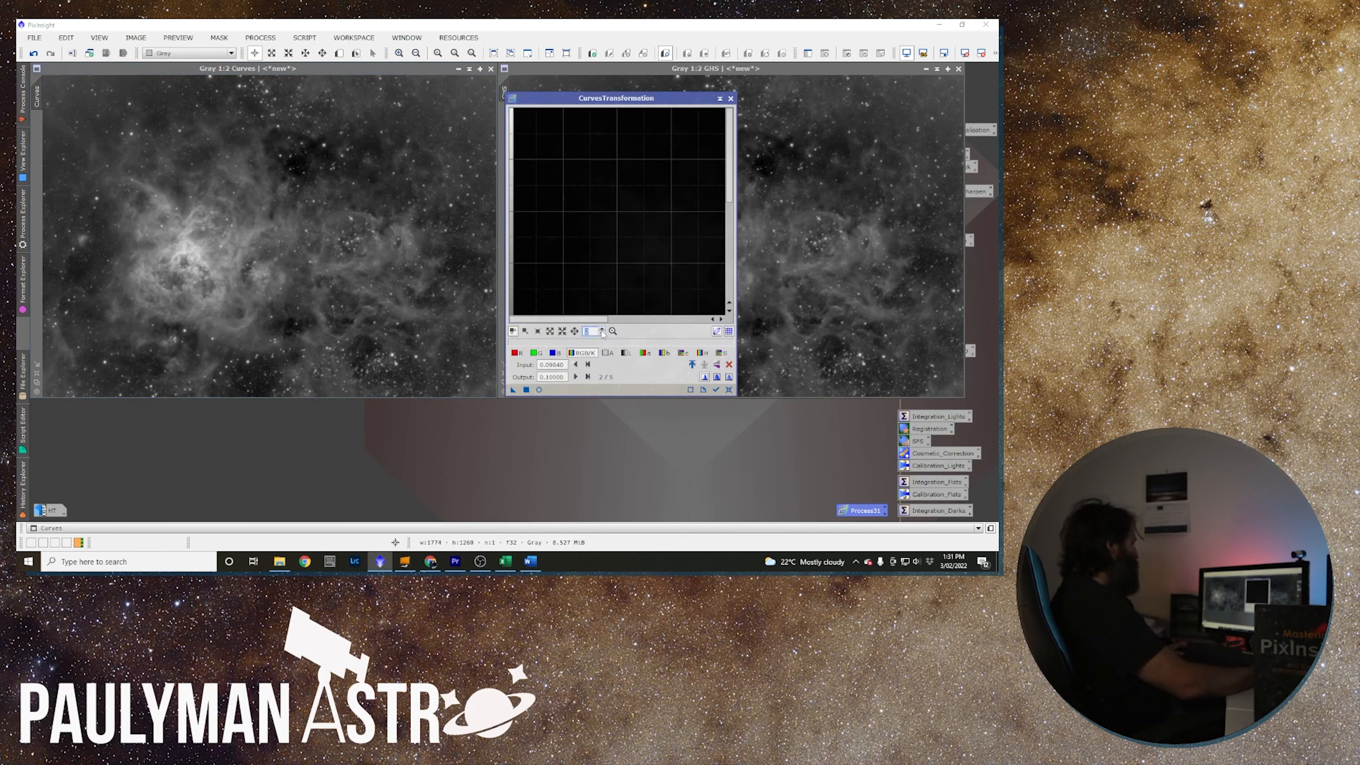
pyautogui.click(601, 329)
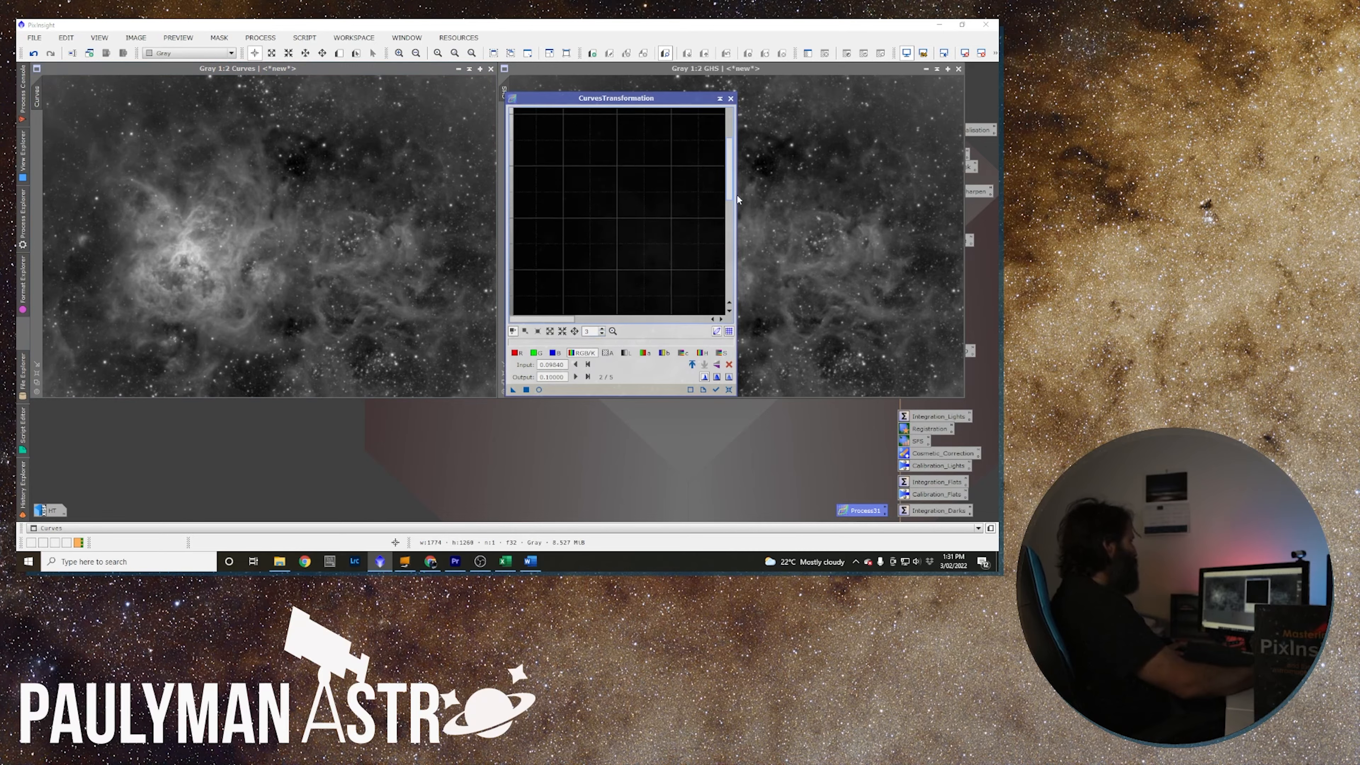
pyautogui.moveTo(736, 198); pyautogui.dragTo(732, 293)
pyautogui.moveTo(561, 321); pyautogui.dragTo(620, 320)
pyautogui.moveTo(728, 271); pyautogui.dragTo(728, 233)
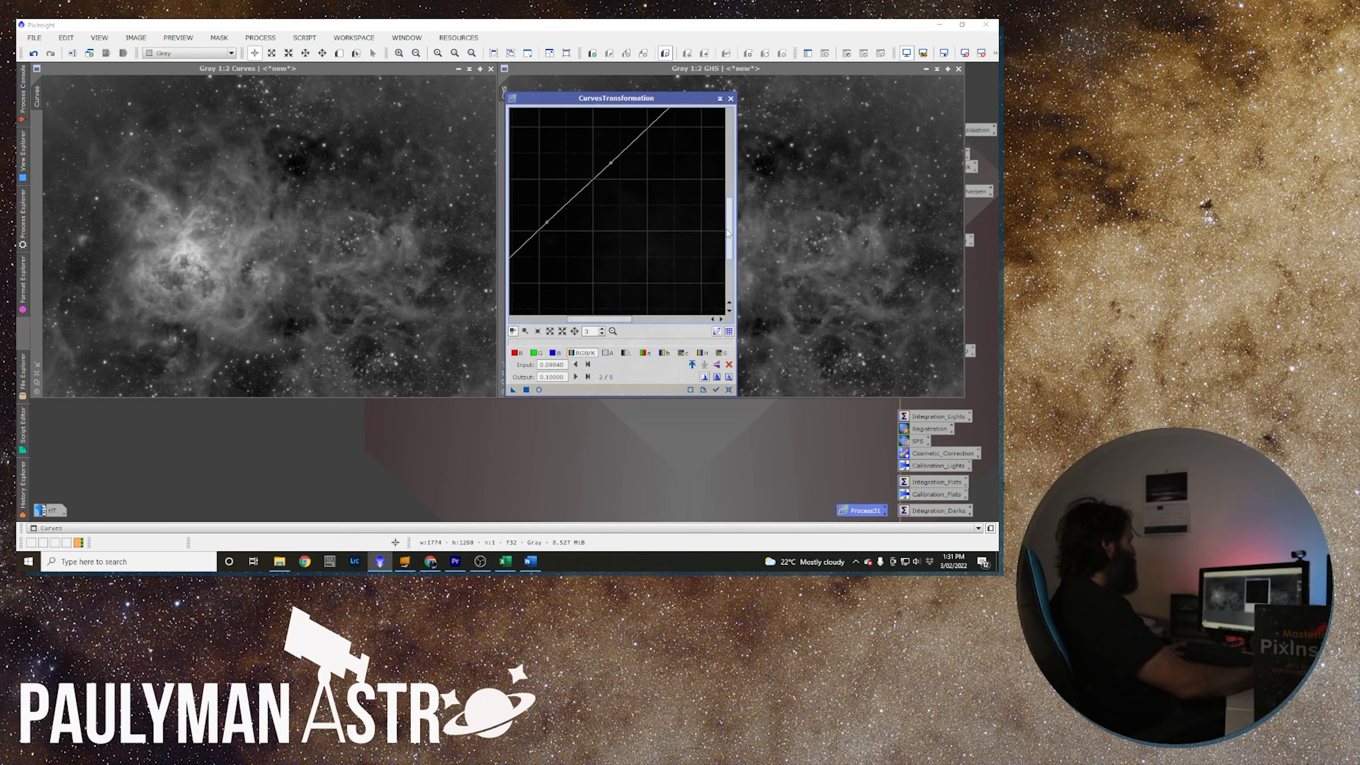
pyautogui.click(547, 222)
pyautogui.moveTo(547, 223); pyautogui.dragTo(550, 227)
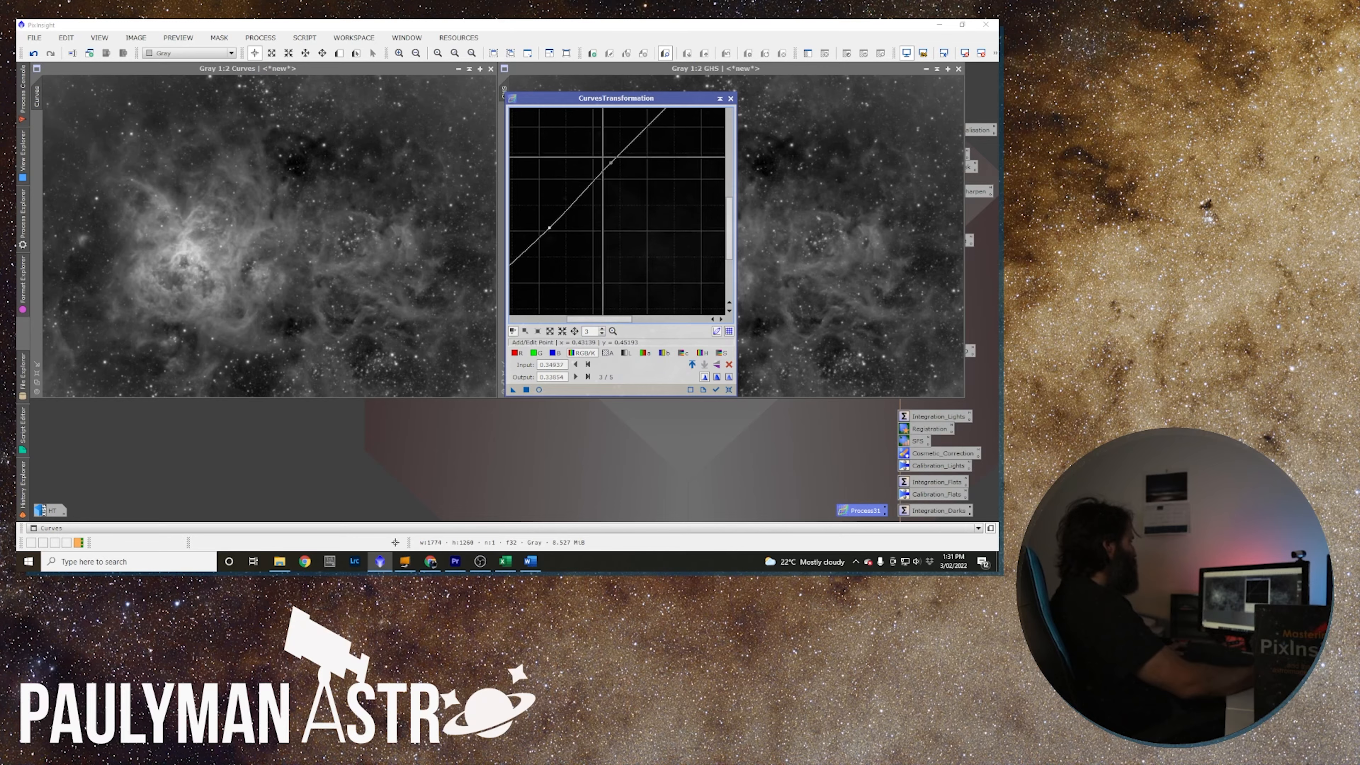
pyautogui.moveTo(611, 162); pyautogui.dragTo(611, 156)
pyautogui.click(602, 334)
pyautogui.click(602, 334)
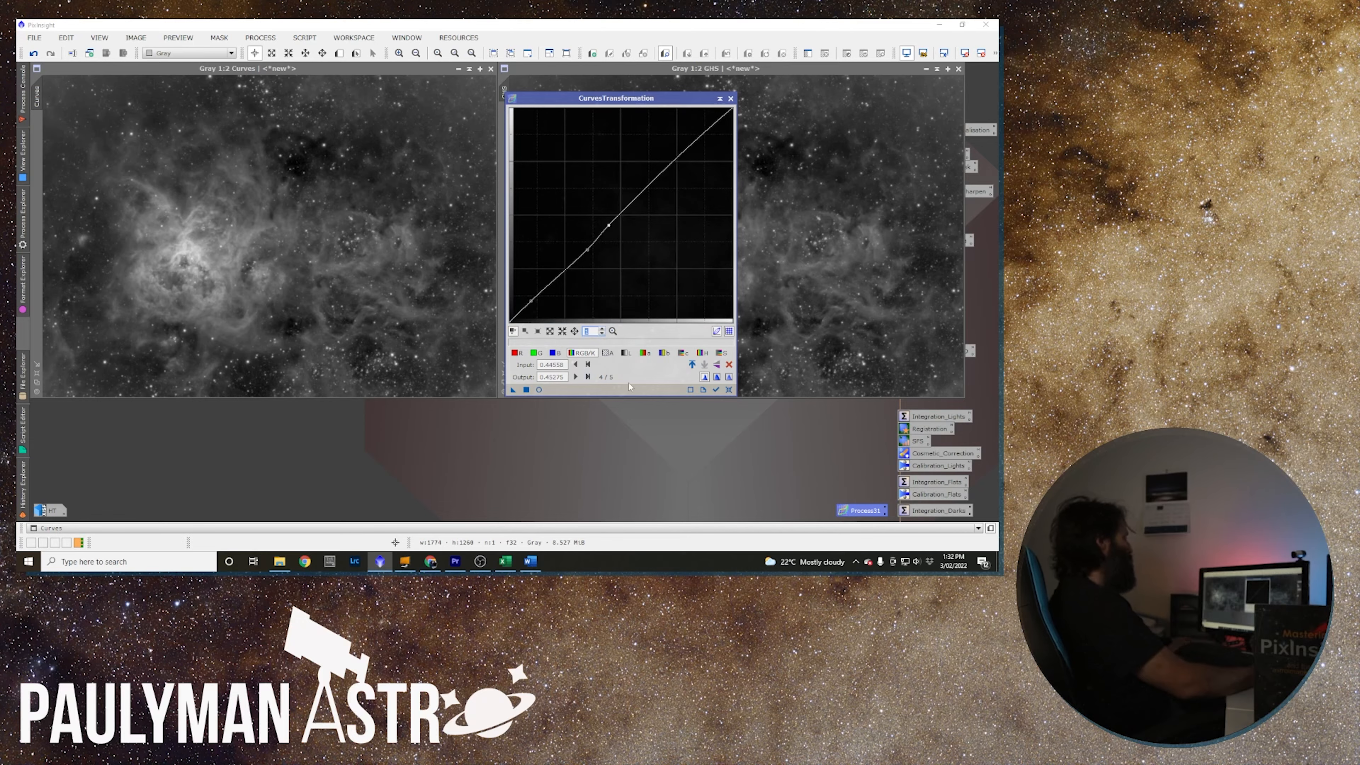
# Apply the curve to the Curves image, store the process instance on the workspace, and close CurvesTransformation.
pyautogui.click(231, 251)
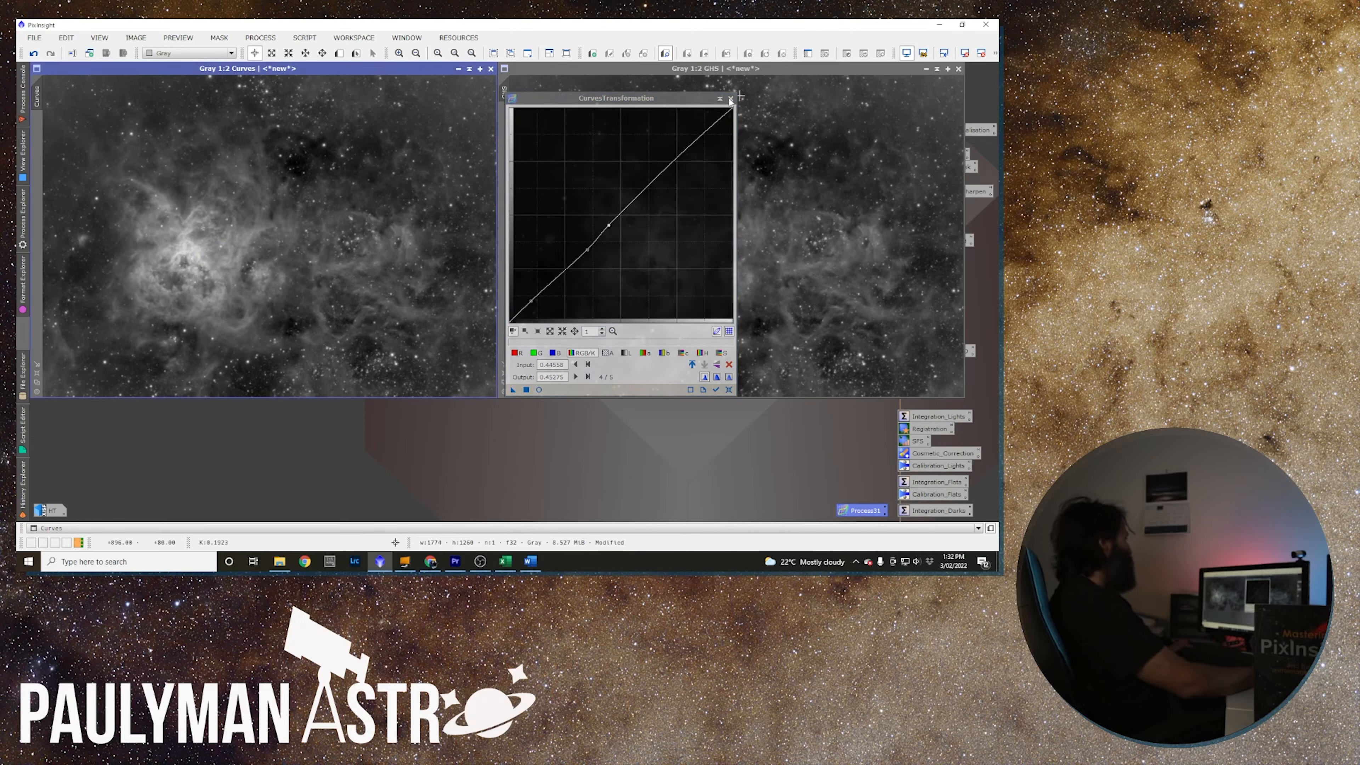
pyautogui.moveTo(512, 390); pyautogui.dragTo(559, 446)
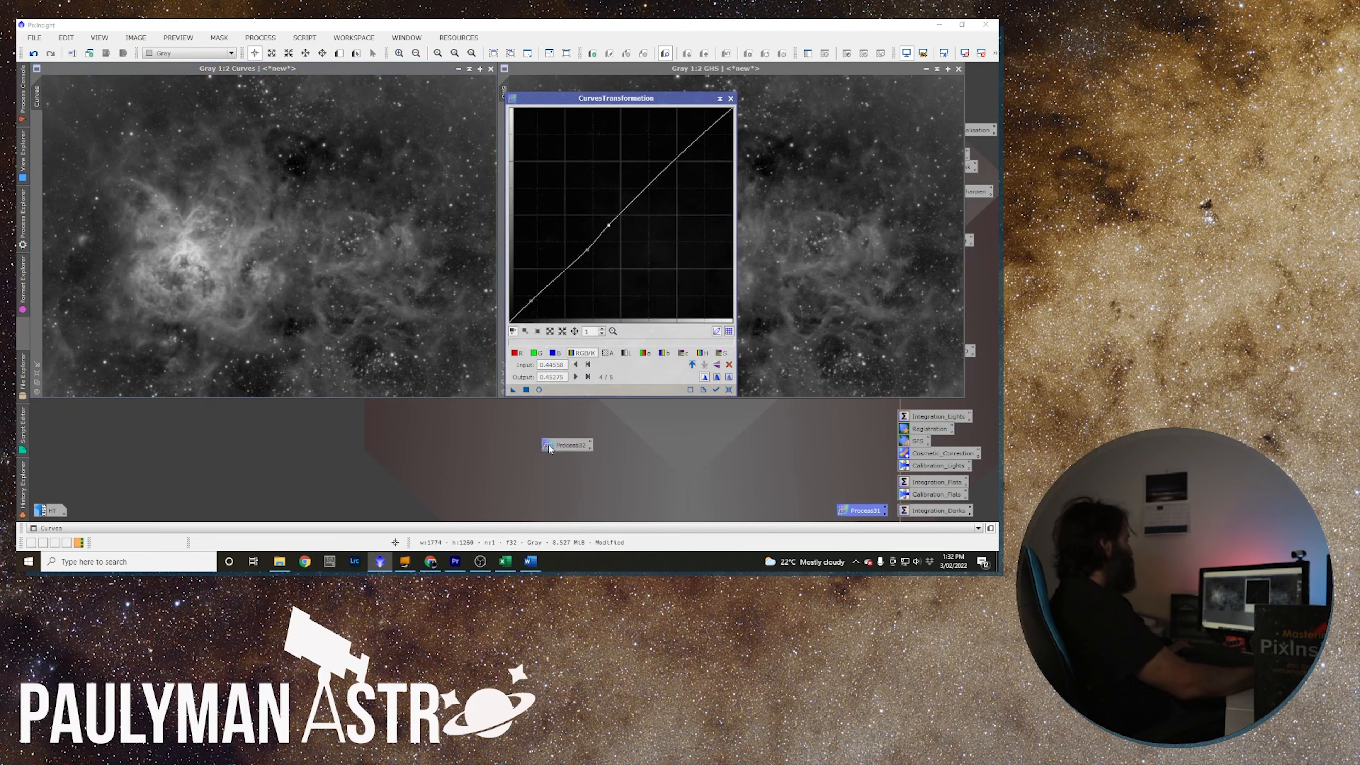
pyautogui.click(731, 98)
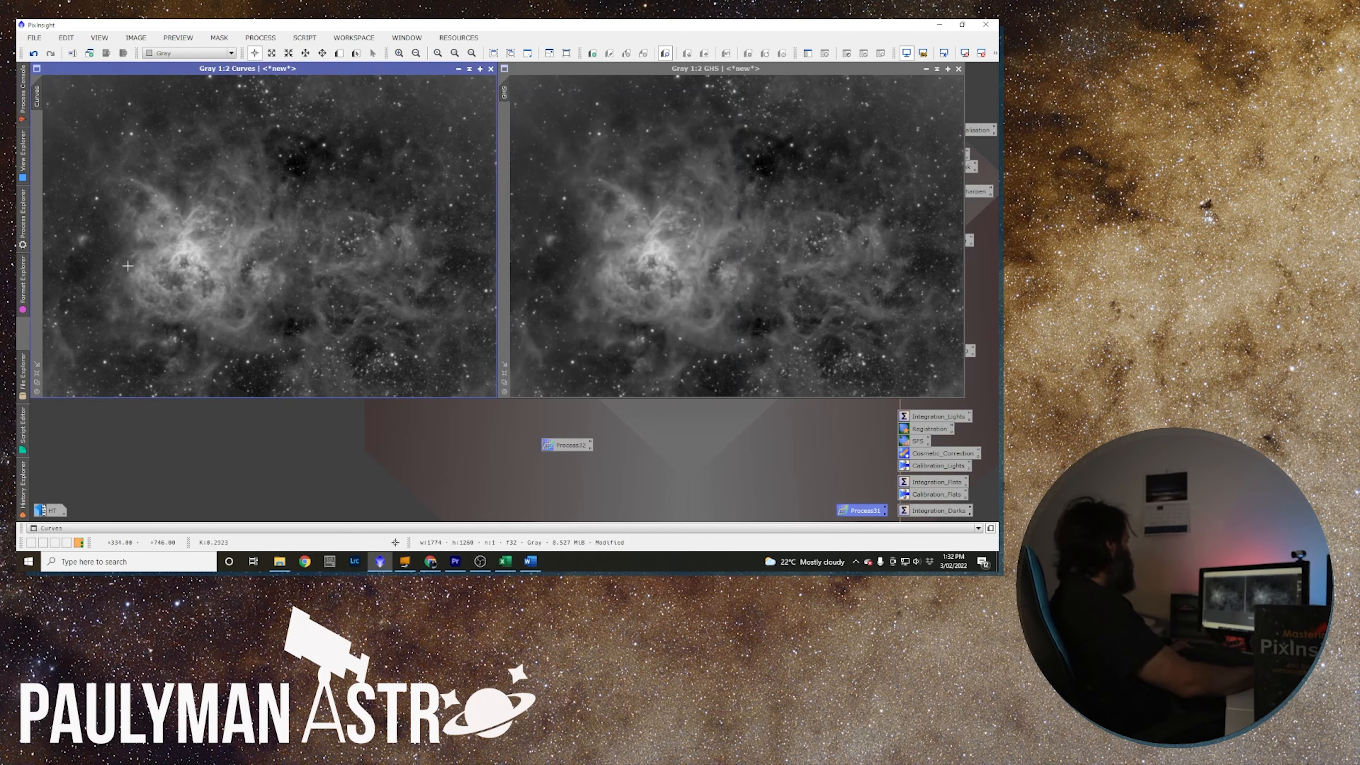
pyautogui.click(50, 53)
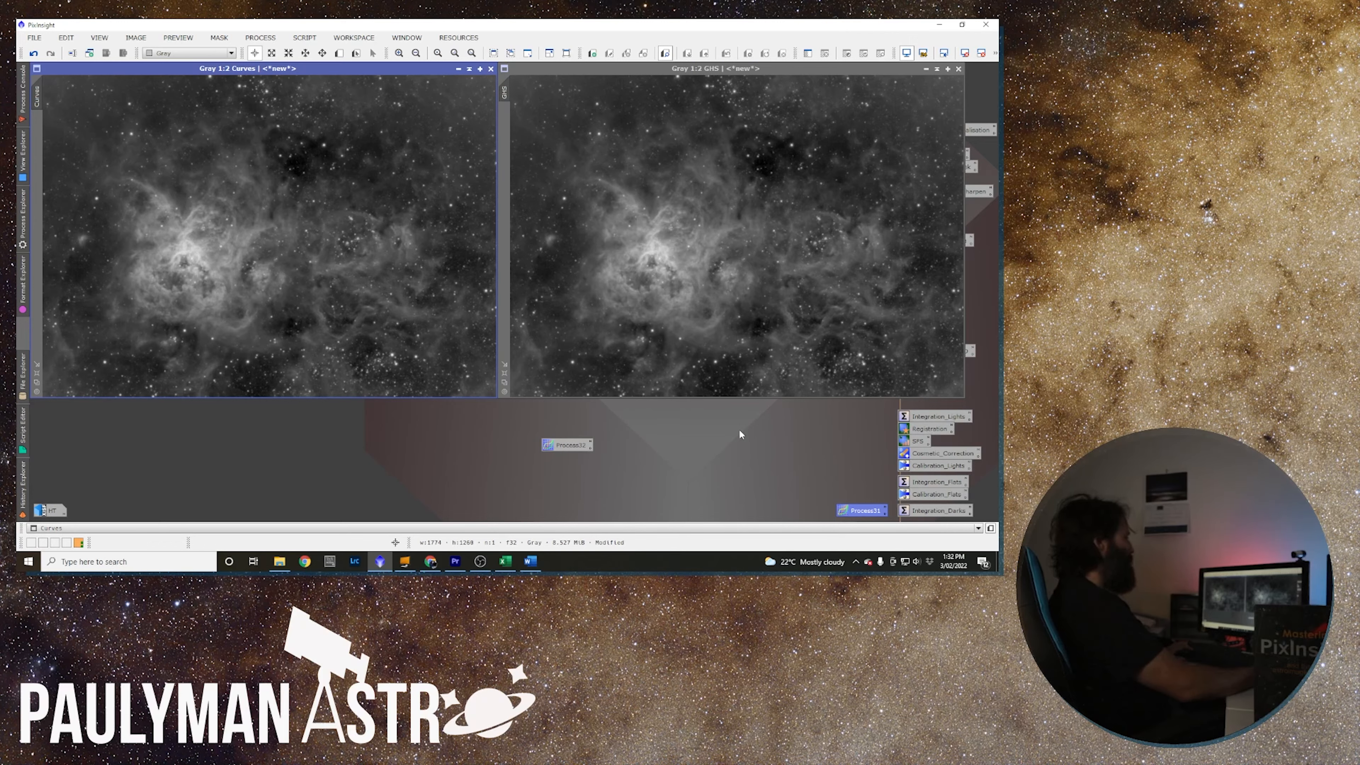
pyautogui.hotkey('alt', 'Tab')
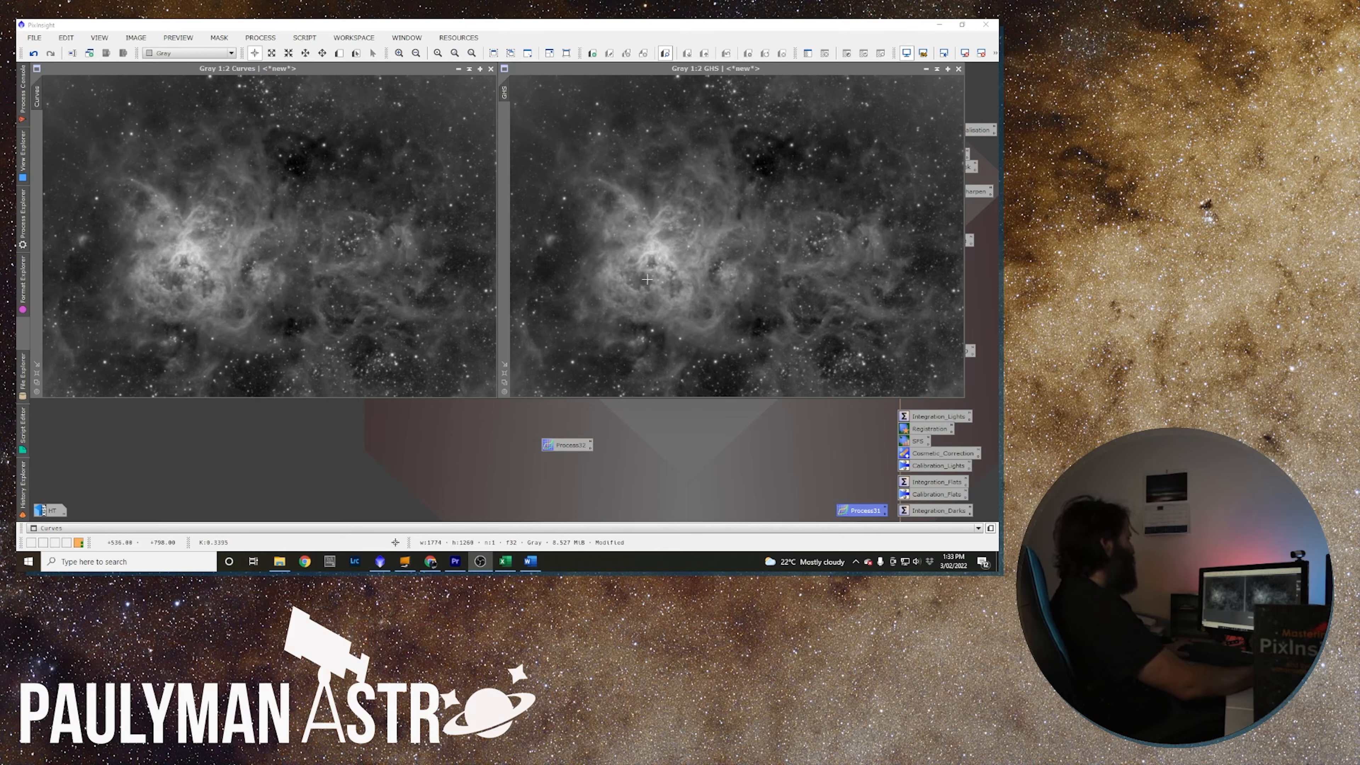
# Open the GeneralisedHyperbolicStretch script and select the GHS image as its target view.
pyautogui.click(305, 38)
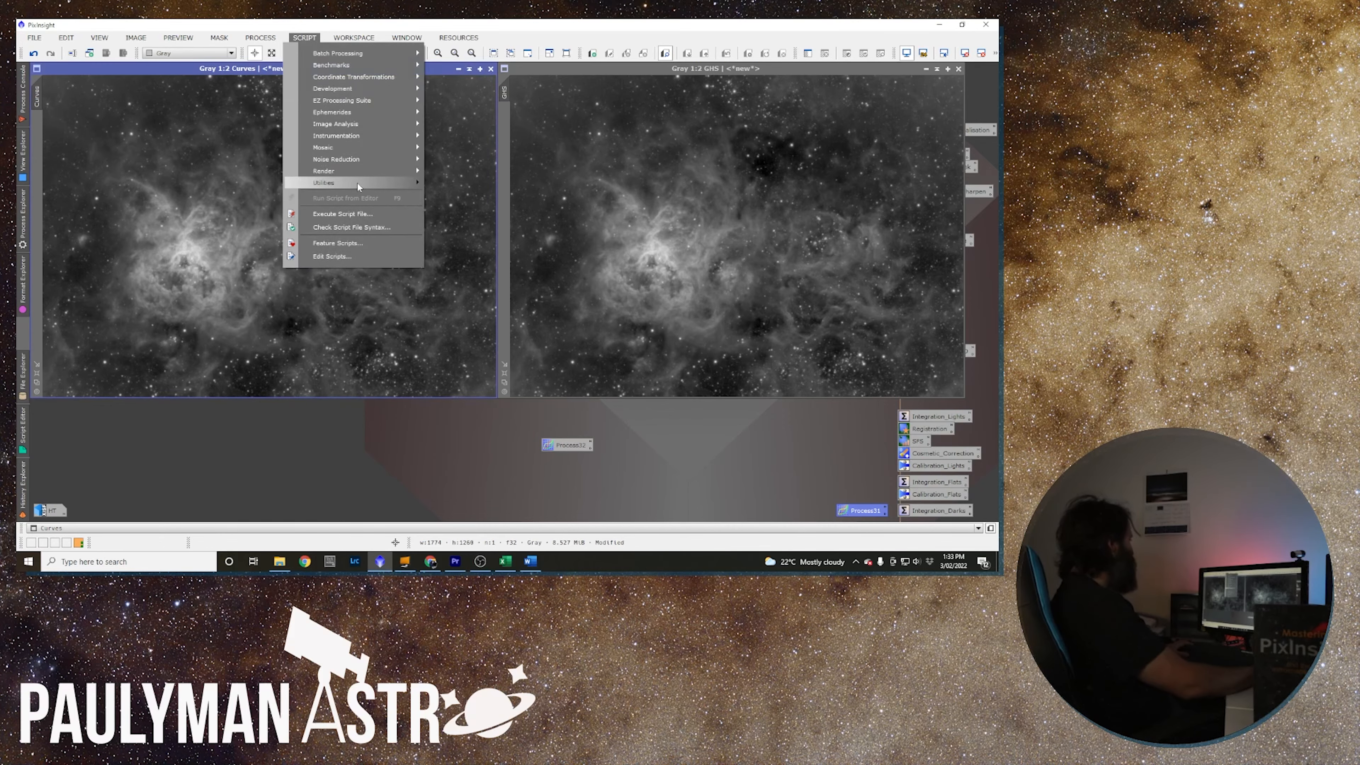
pyautogui.moveTo(390, 182)
pyautogui.click(509, 350)
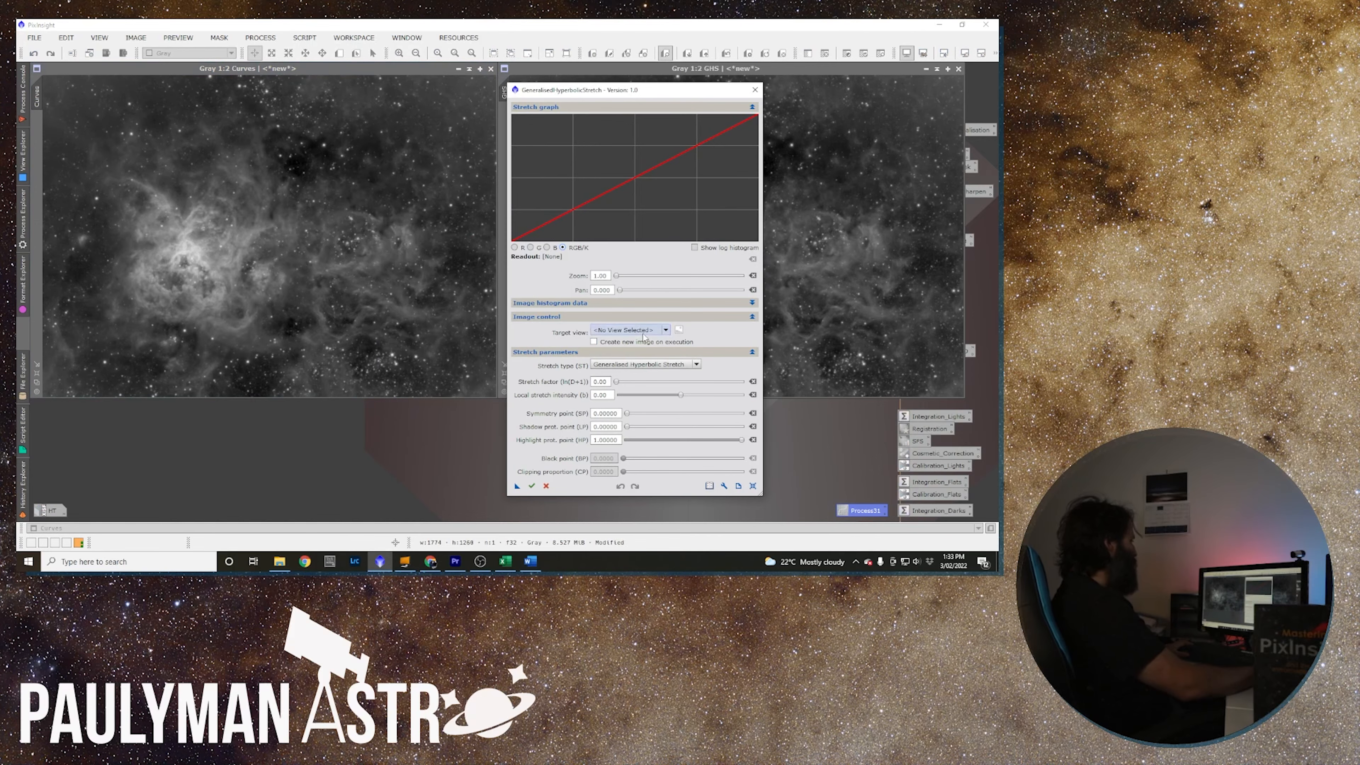
pyautogui.click(629, 330)
pyautogui.click(640, 352)
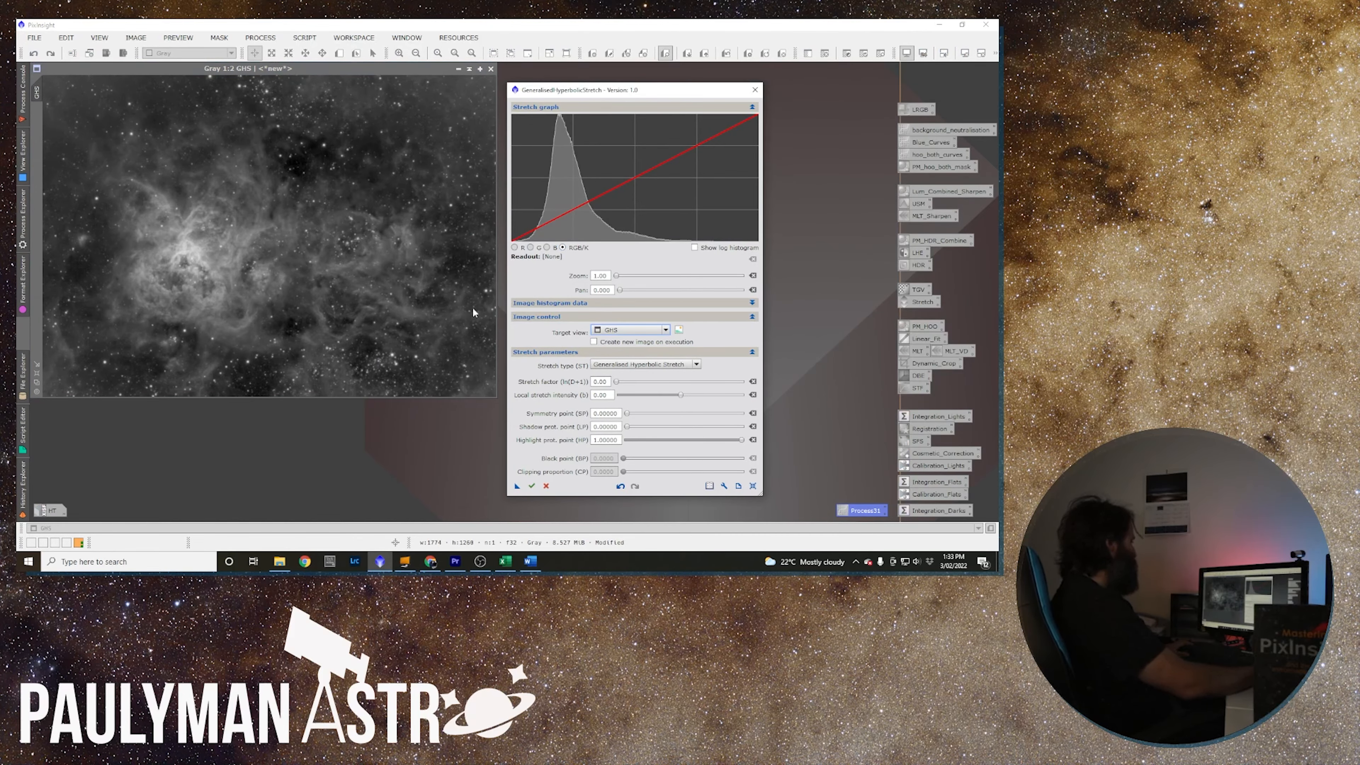
# Set the symmetry point to 0.28, the shadow protection point to 0.065 and the local stretch intensity to 2.
pyautogui.click(614, 414)
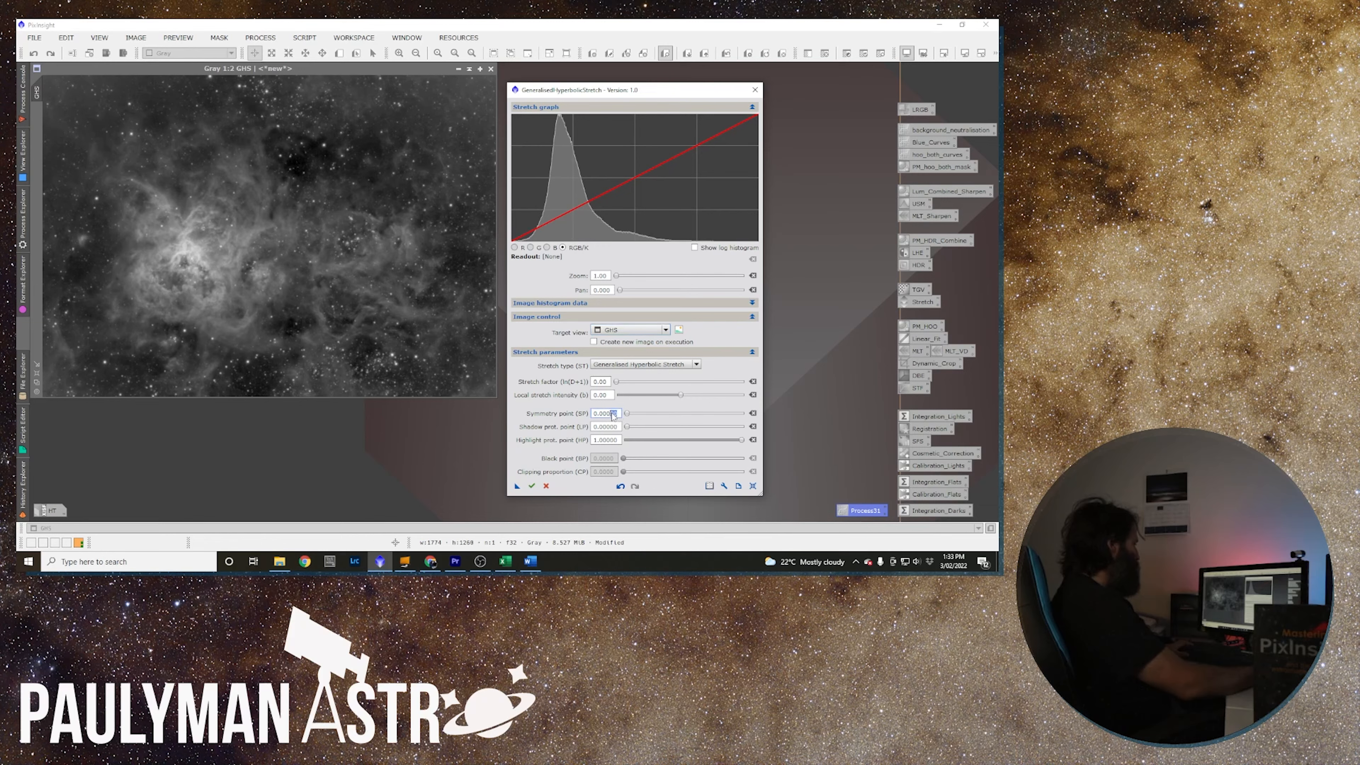
pyautogui.moveTo(605, 416); pyautogui.dragTo(602, 417)
pyautogui.write('28')
pyautogui.click(618, 427)
pyautogui.write('65')
pyautogui.click(618, 440)
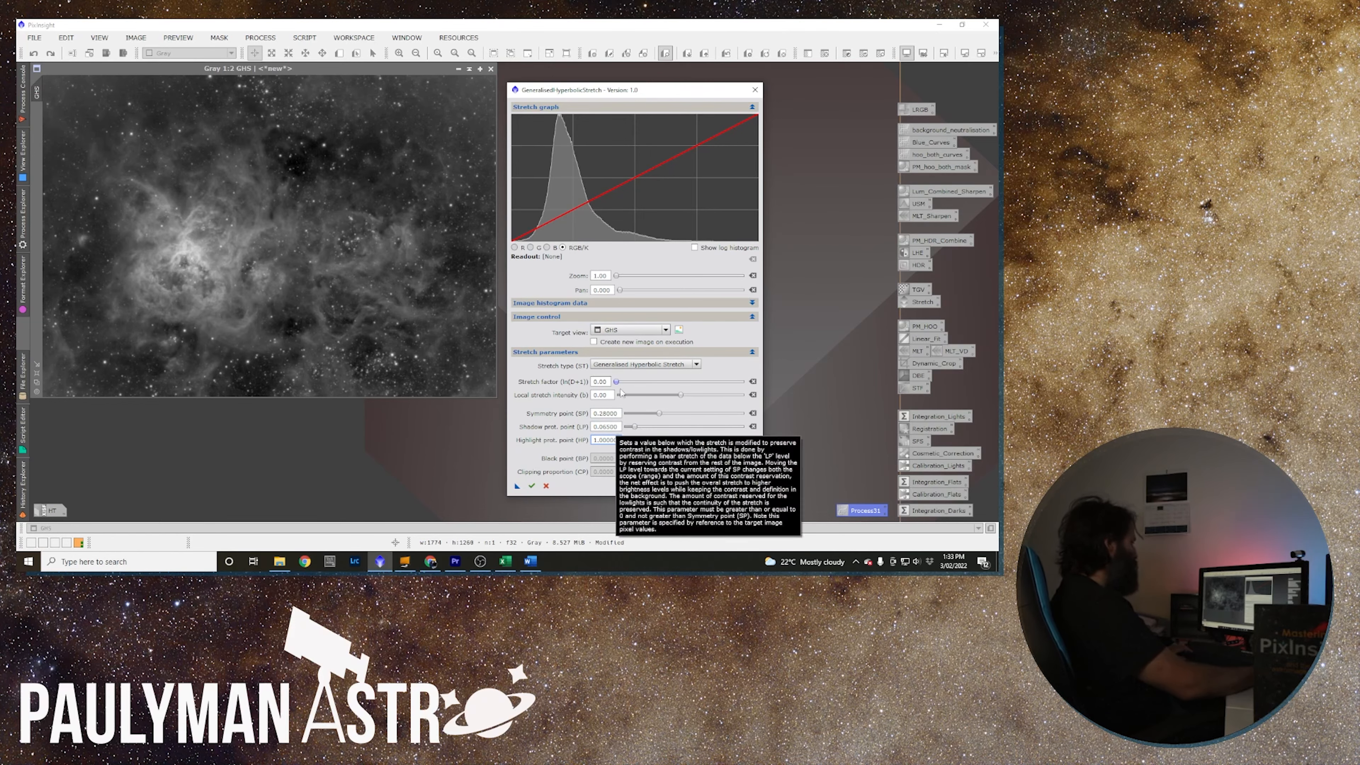
pyautogui.doubleClick(597, 395)
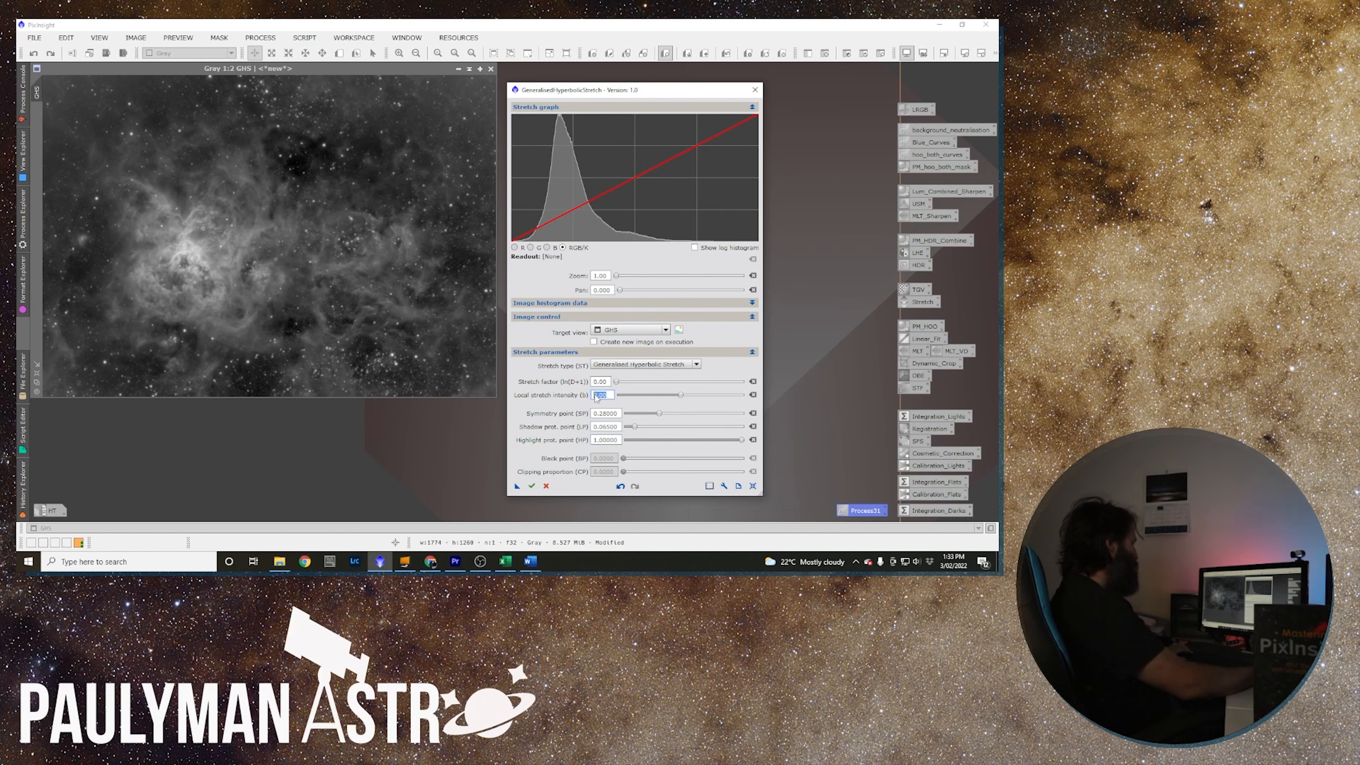
pyautogui.write('2')
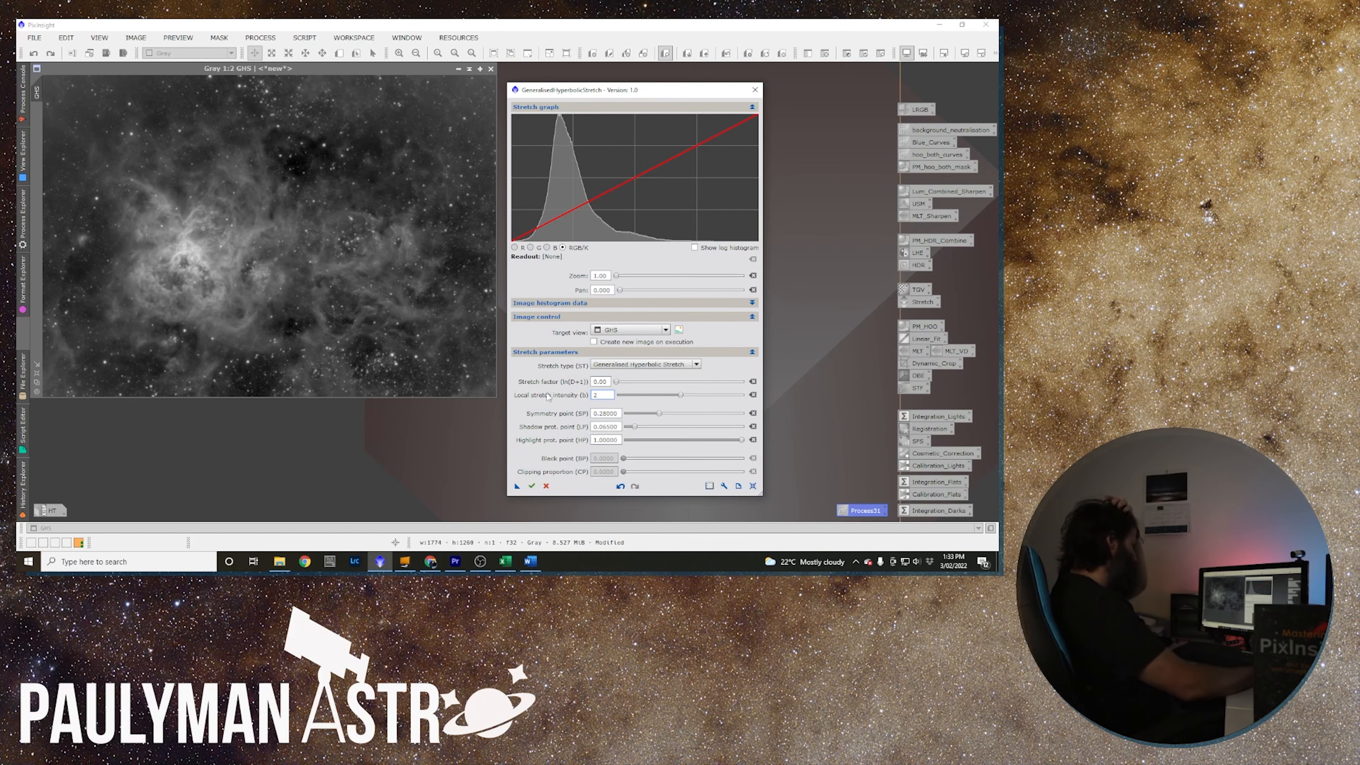
# Try a stretch factor of 0.10 and preview the stretch in the image inspector.
pyautogui.click(616, 381)
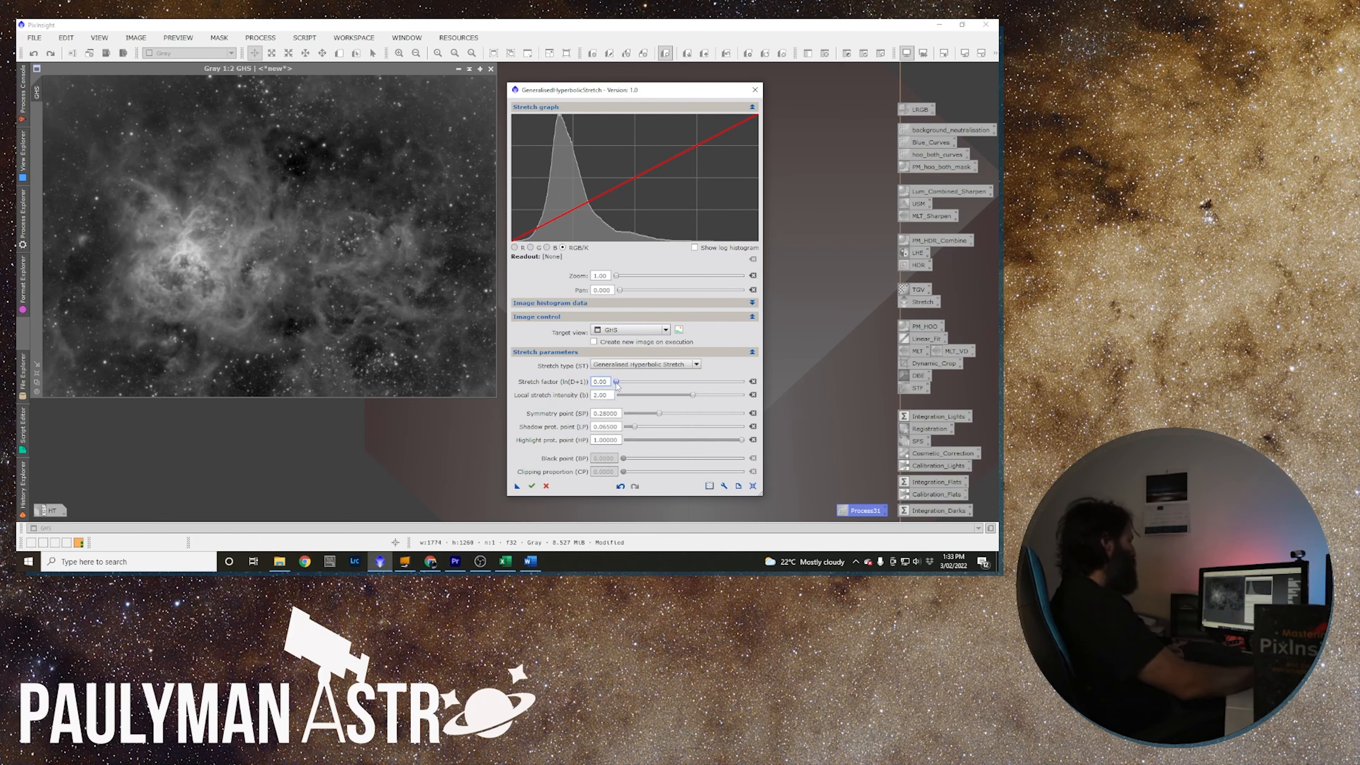
pyautogui.moveTo(619, 385); pyautogui.dragTo(620, 386)
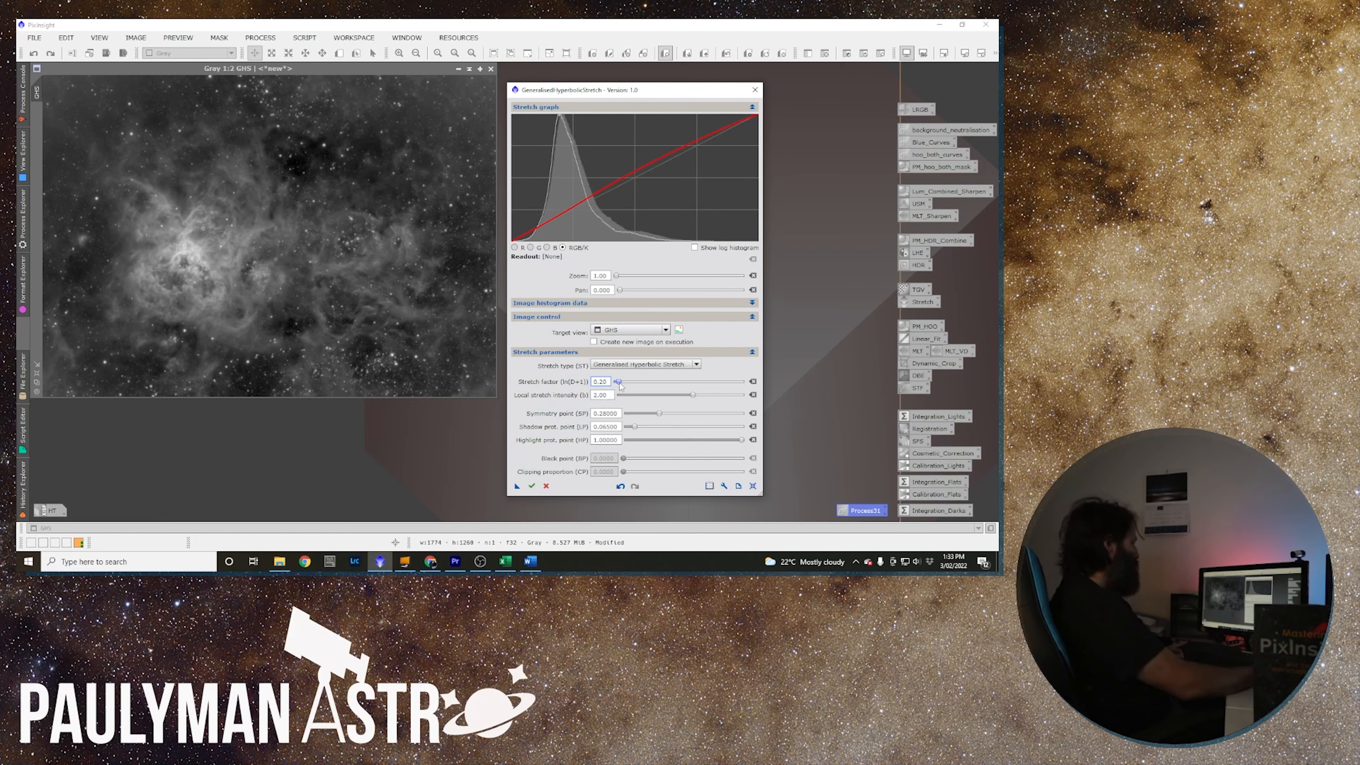
pyautogui.moveTo(620, 386); pyautogui.dragTo(619, 385)
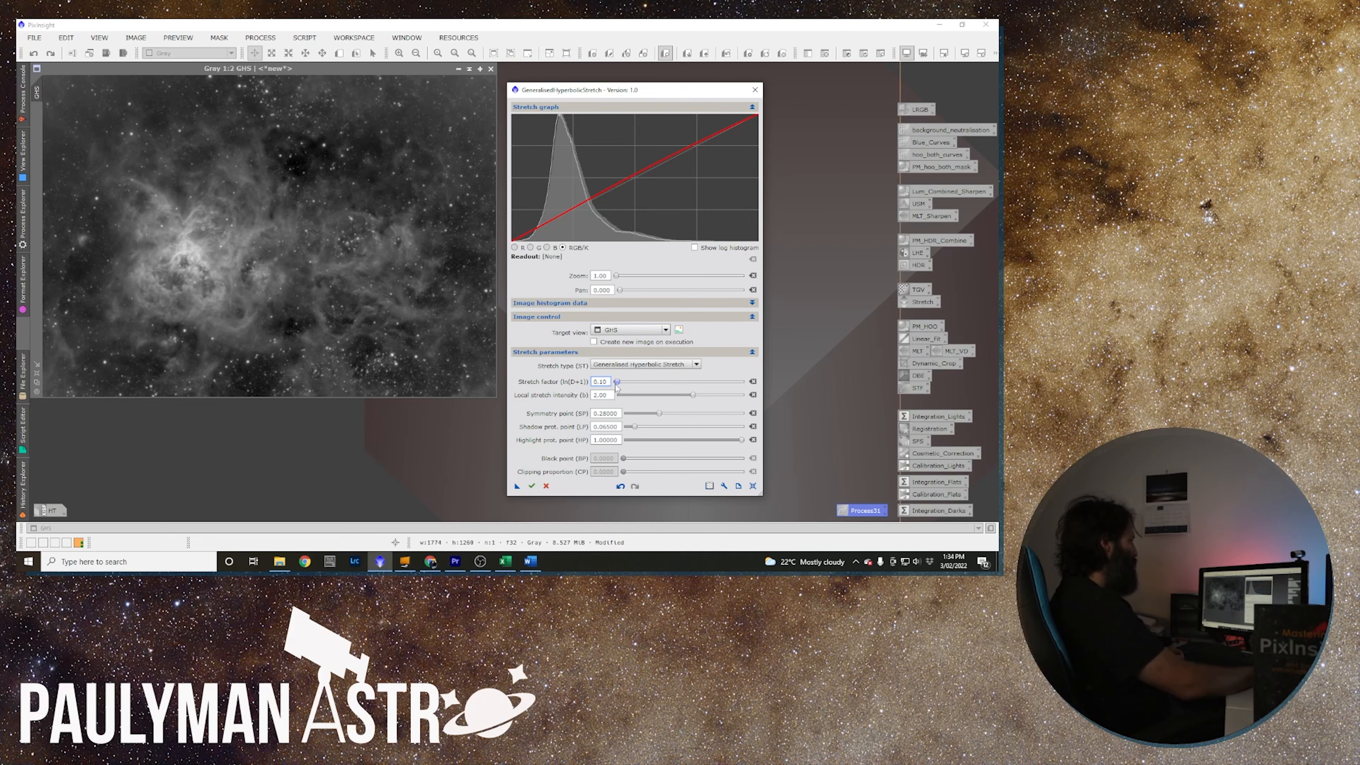
pyautogui.click(602, 382)
pyautogui.click(679, 330)
pyautogui.click(709, 485)
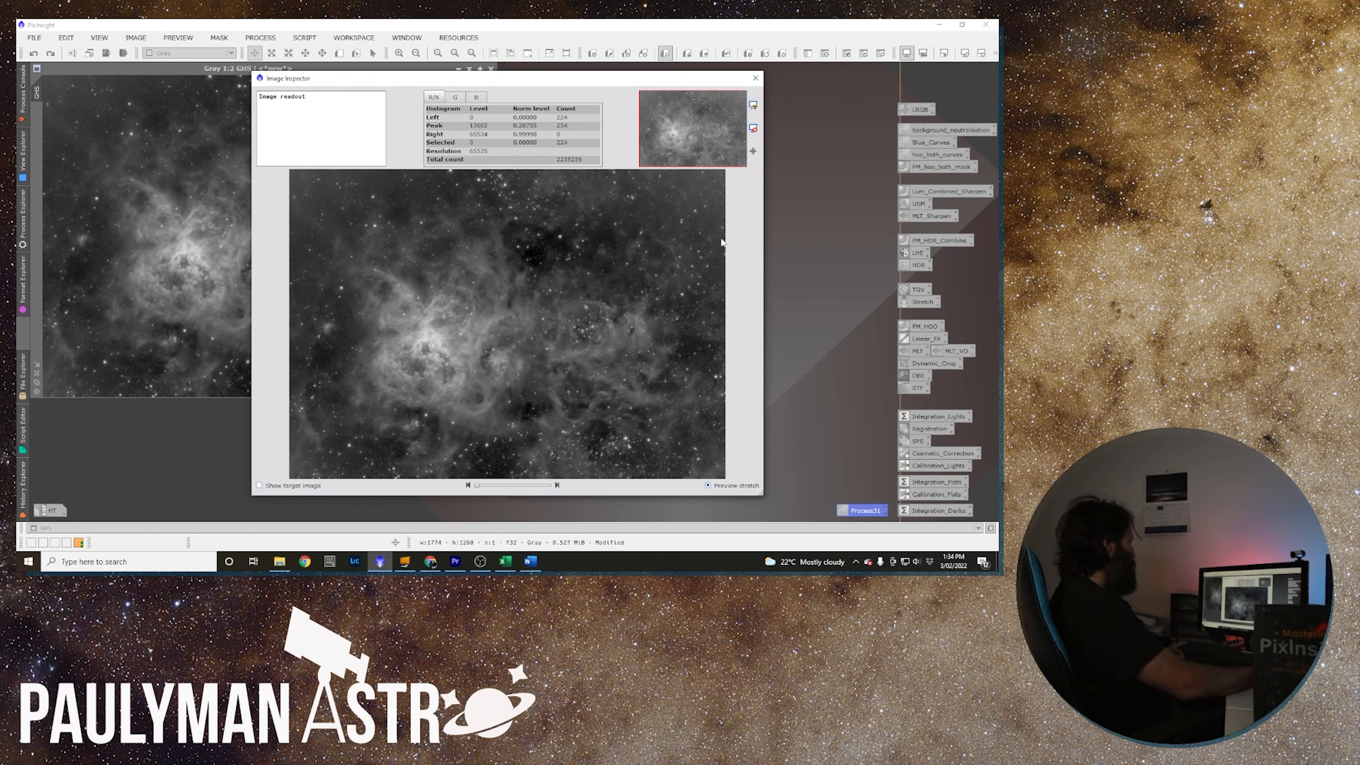
pyautogui.click(755, 77)
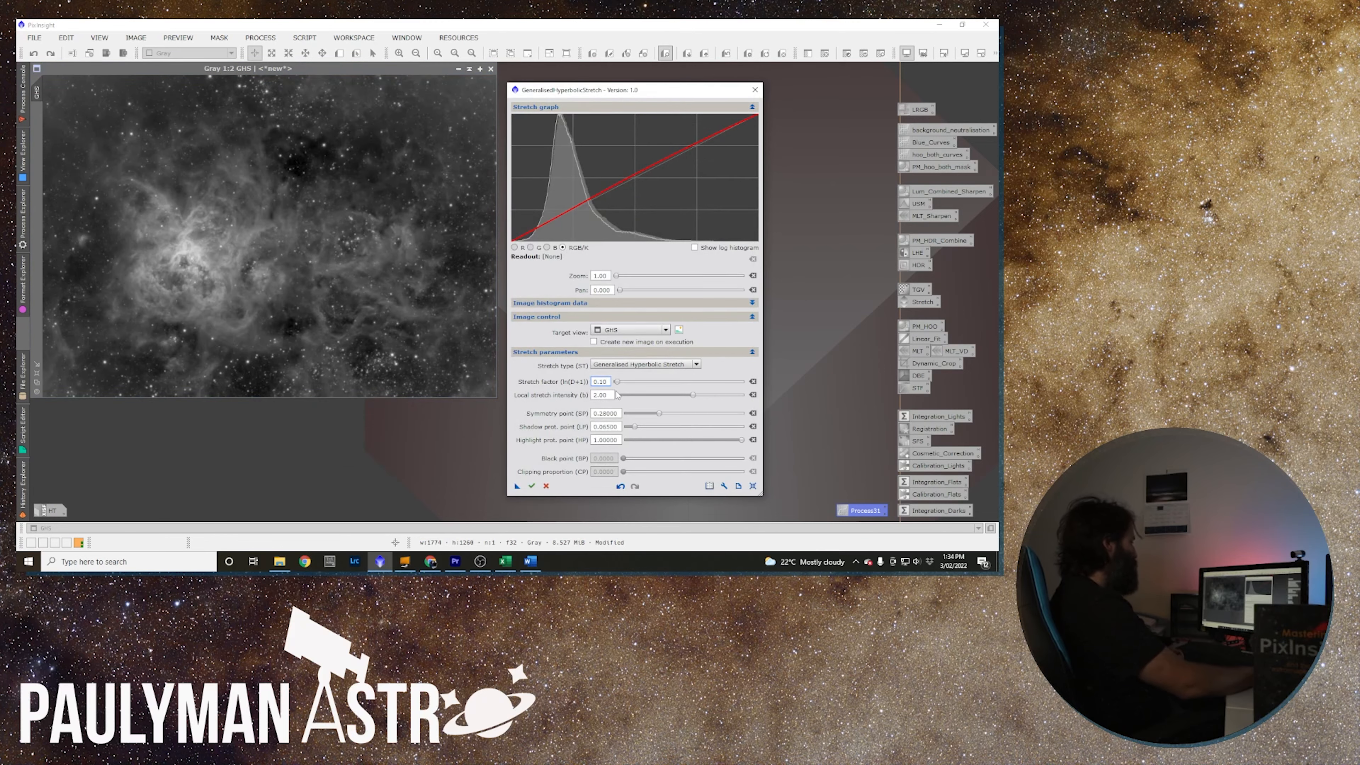
# Try a stretch factor of 0.40 and preview the stretch in the image inspector.
pyautogui.moveTo(608, 383); pyautogui.dragTo(600, 383)
pyautogui.write('40')
pyautogui.click(679, 329)
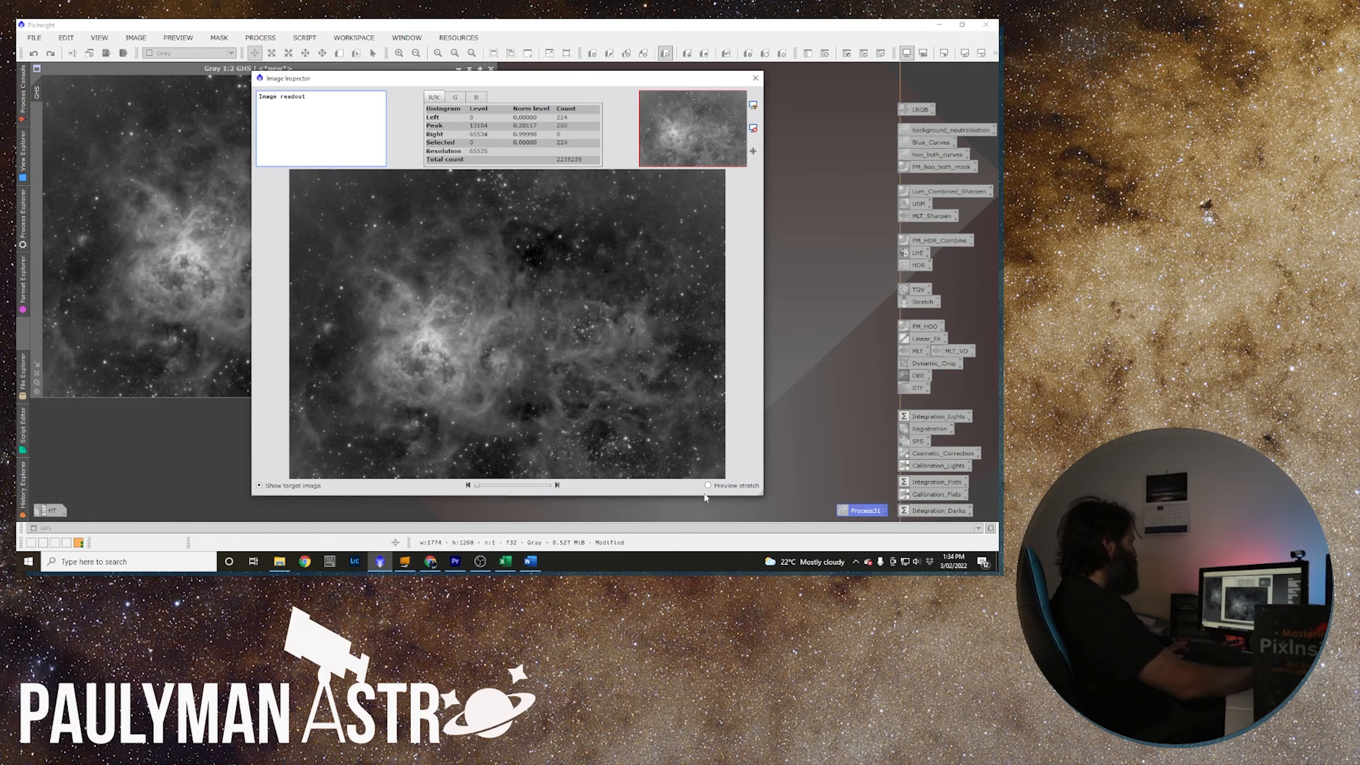
pyautogui.click(708, 486)
pyautogui.click(755, 78)
# Try a stretch factor of 0.70 and preview the stretch in the image inspector.
pyautogui.doubleClick(602, 382)
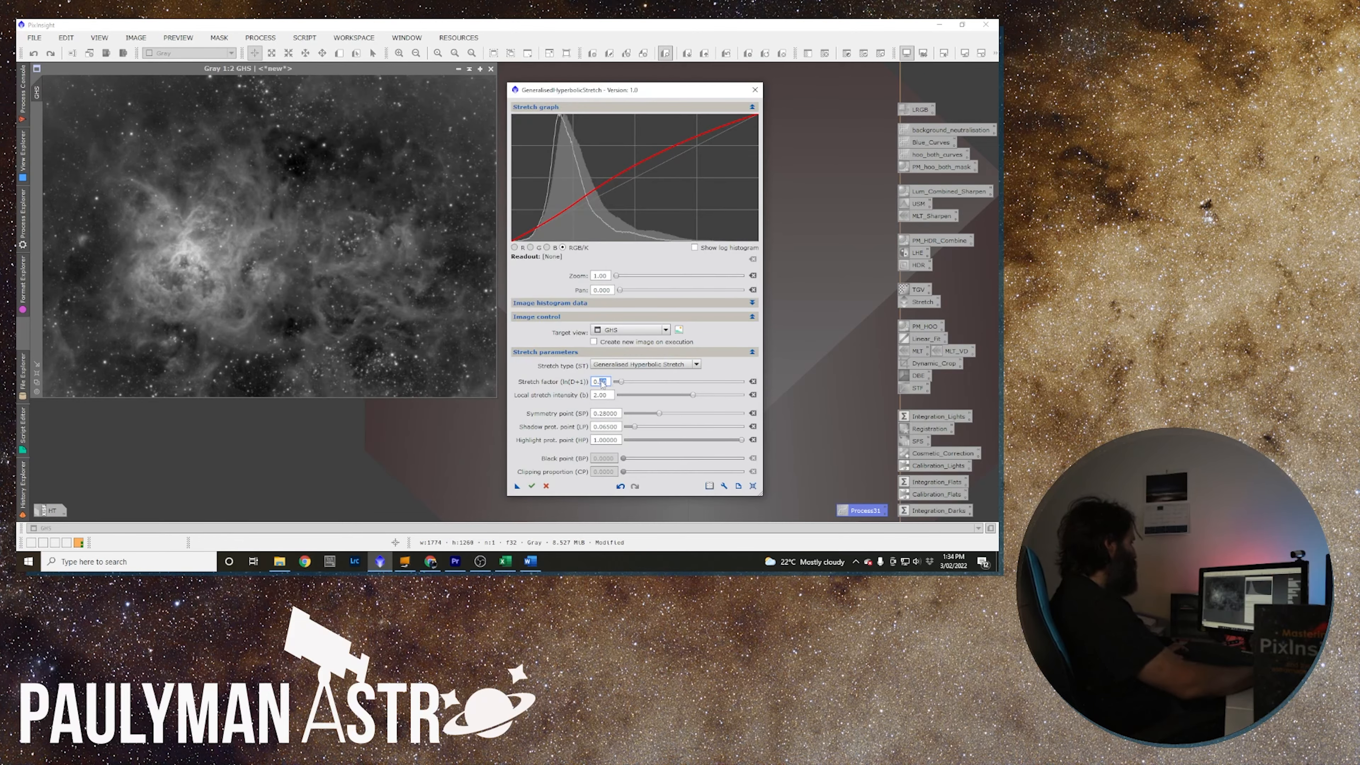
pyautogui.write('70')
pyautogui.press('Tab')
pyautogui.click(678, 329)
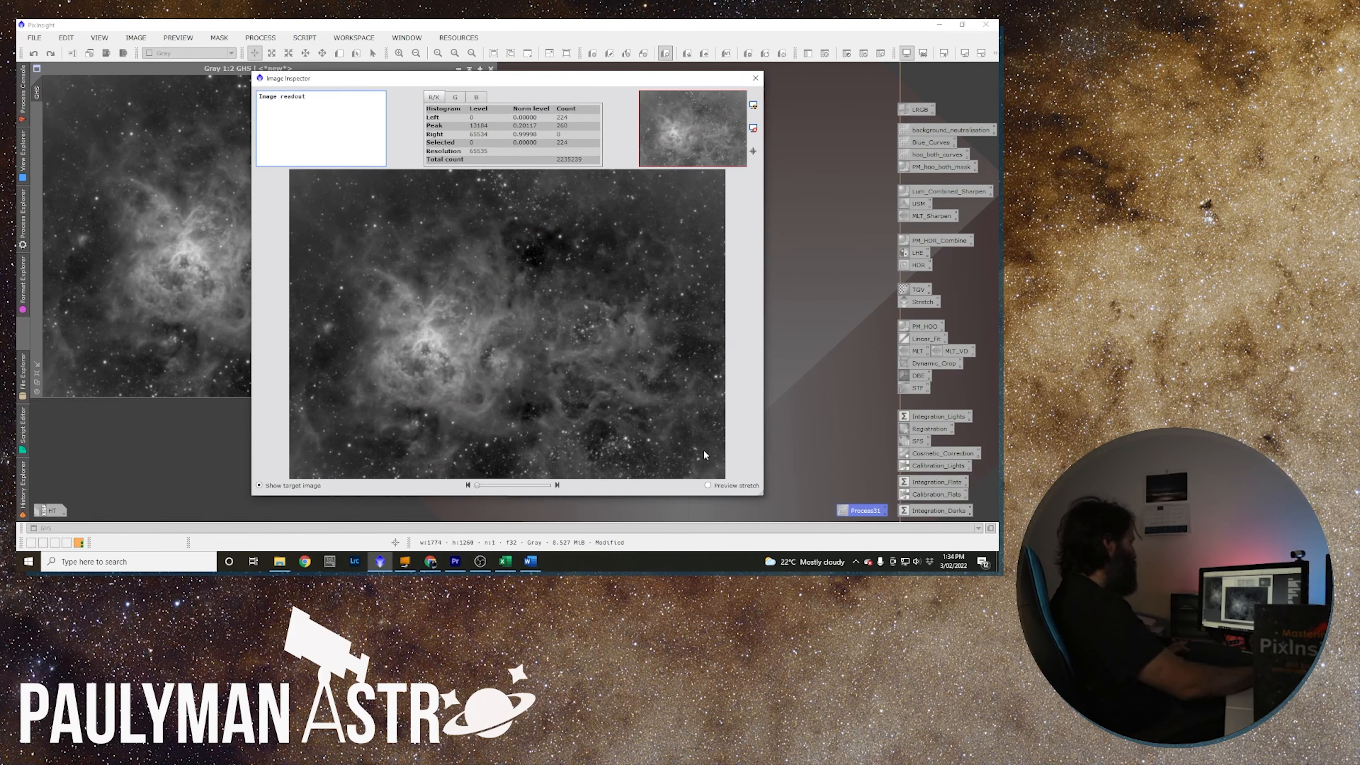
pyautogui.click(708, 486)
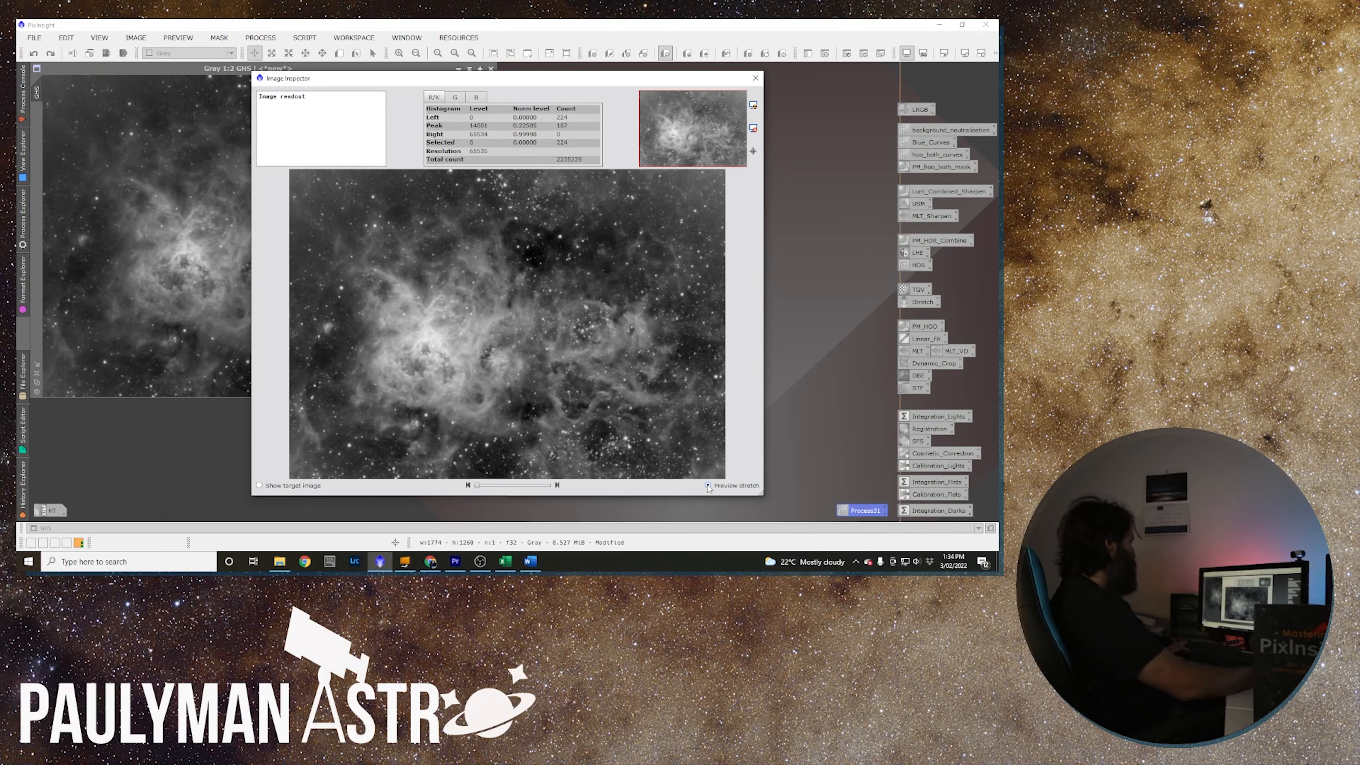
pyautogui.click(756, 77)
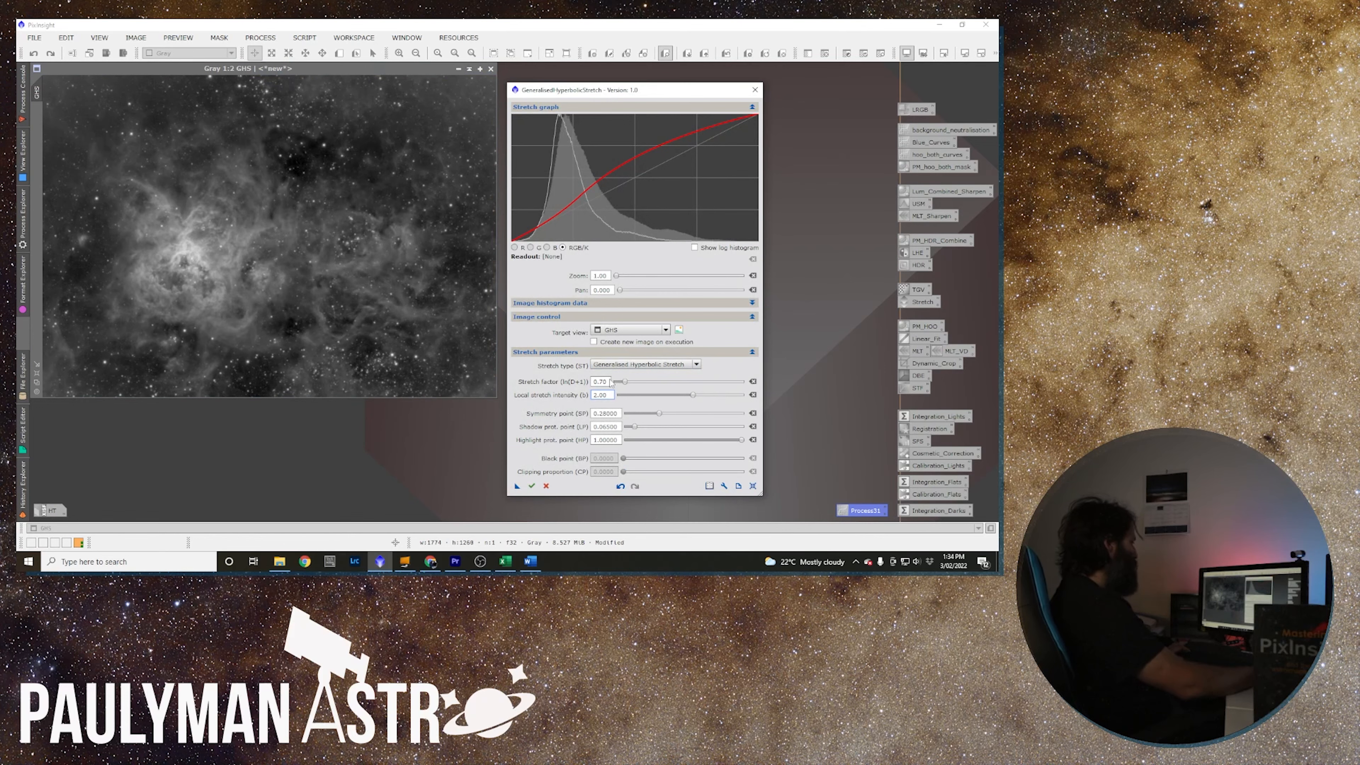
# Set the stretch factor to 0.5 and preview the stretch in the image inspector.
pyautogui.doubleClick(600, 381)
pyautogui.write('0.5')
pyautogui.click(678, 331)
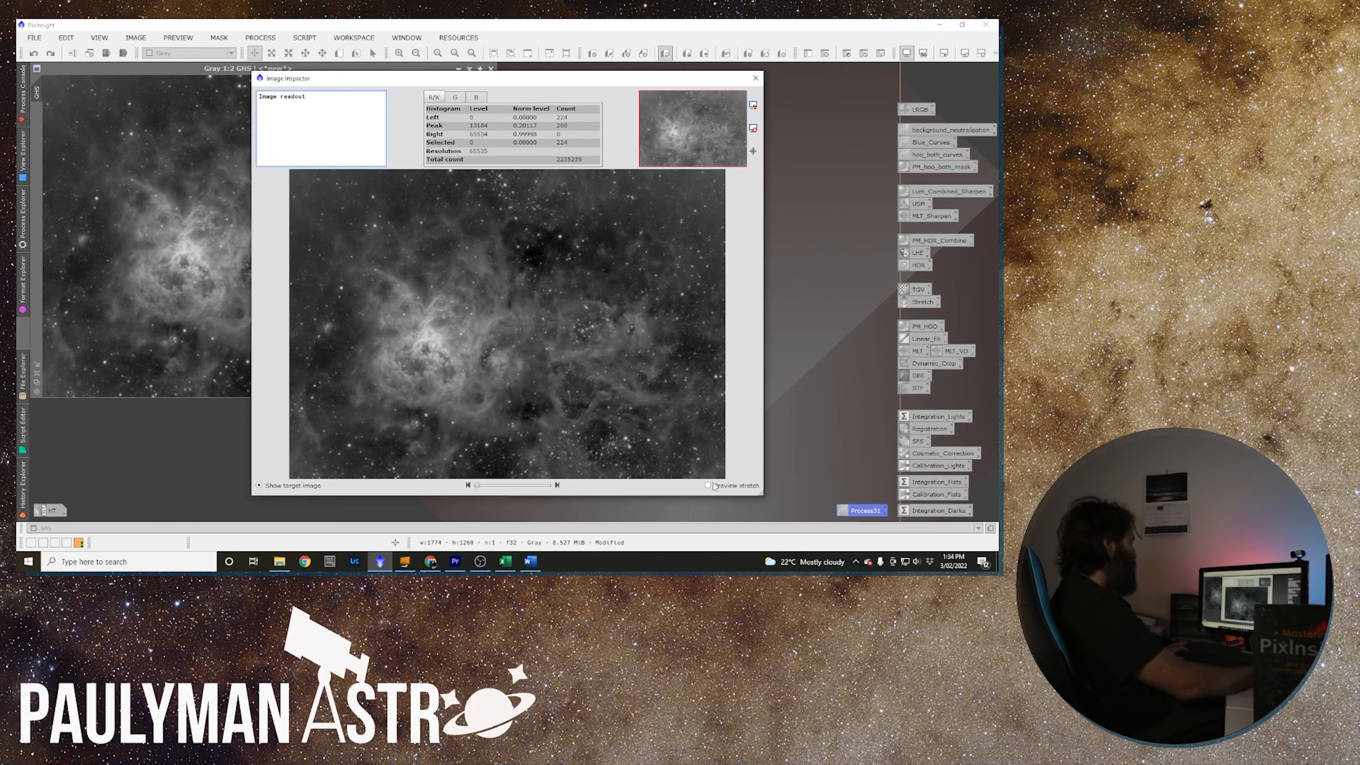
pyautogui.click(707, 485)
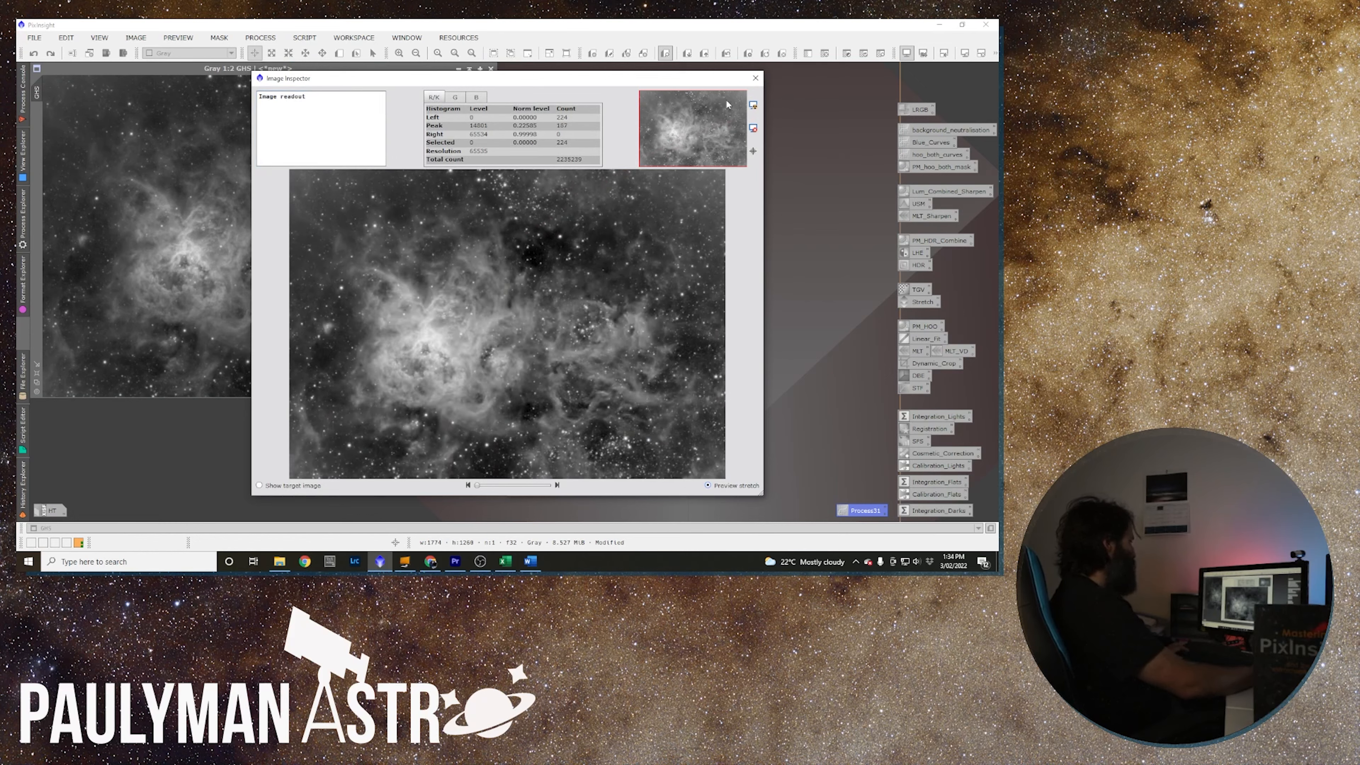
pyautogui.click(755, 78)
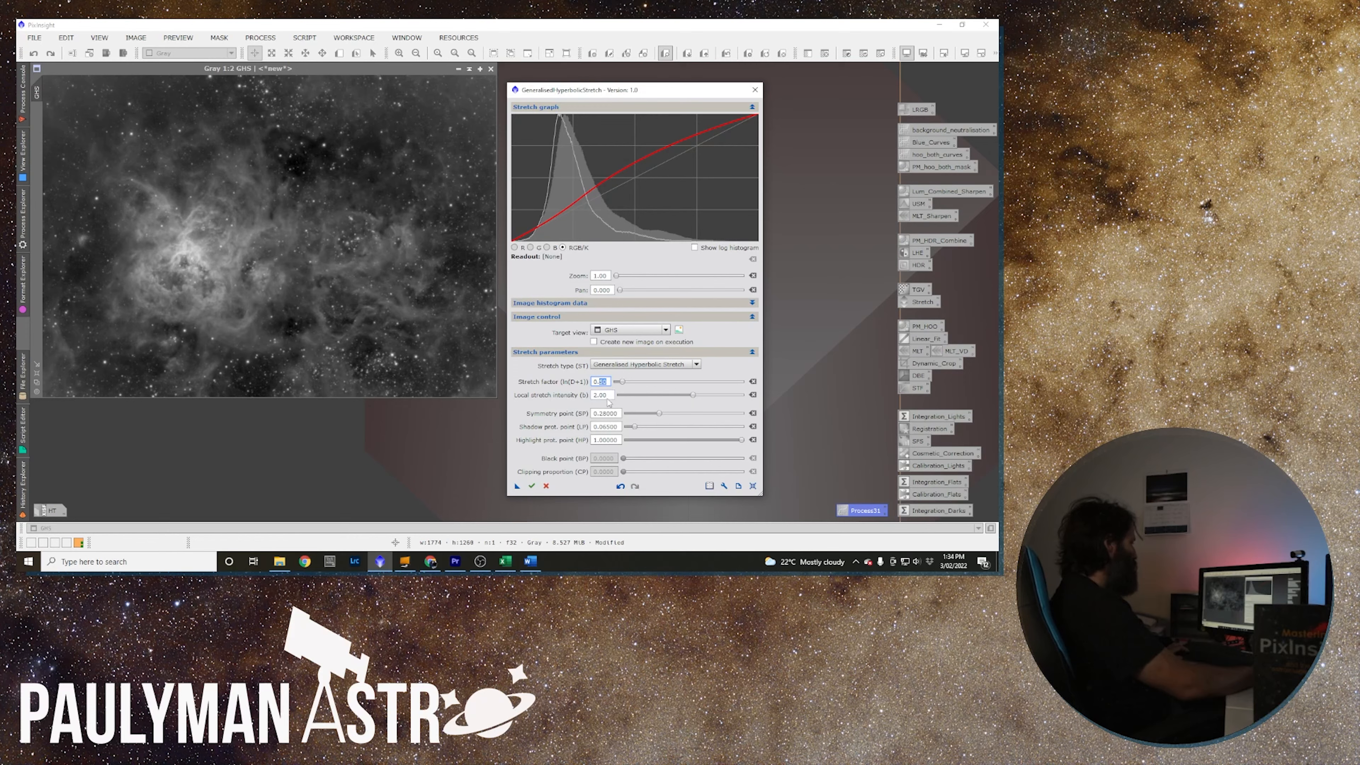
# Set the stretch factor to 0.40 and compare the stretch preview with the target image in the image inspector.
pyautogui.write('4')
pyautogui.click(678, 329)
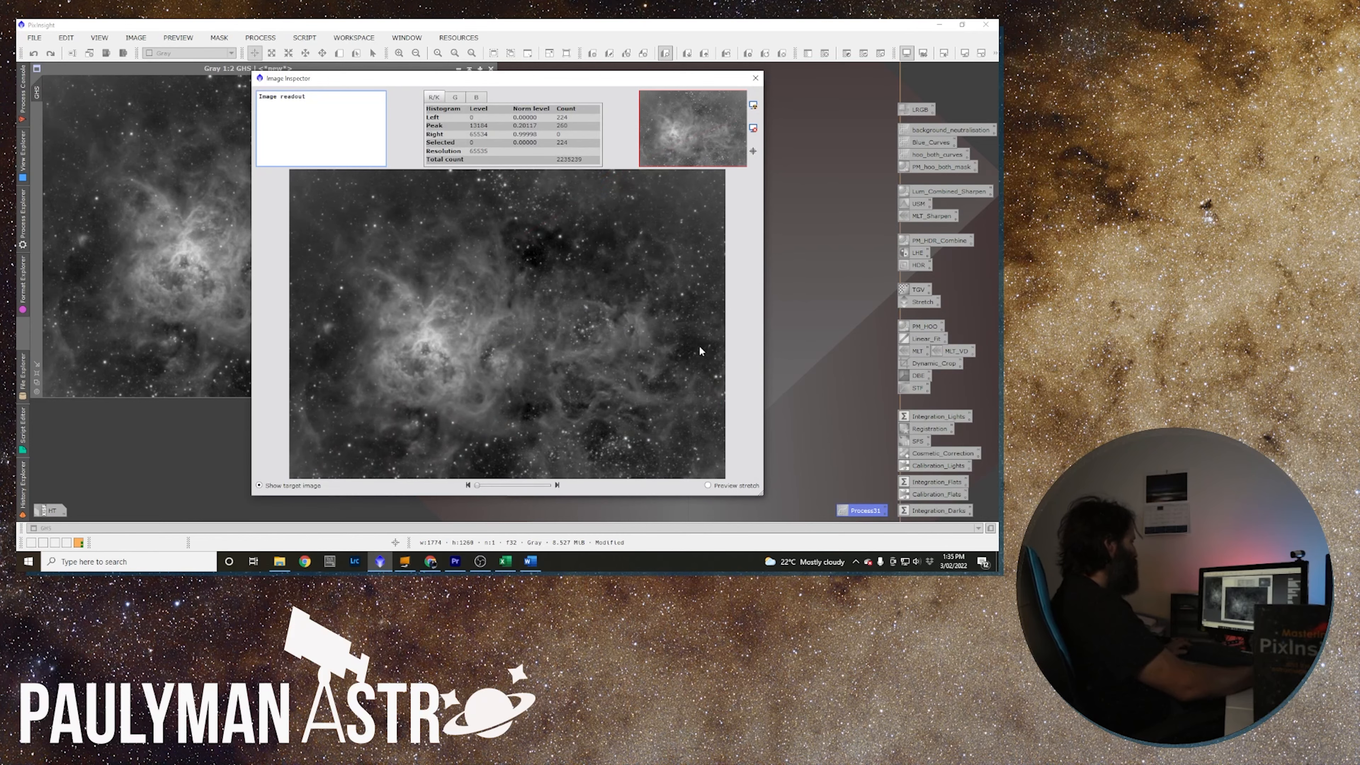
pyautogui.click(707, 485)
pyautogui.click(268, 485)
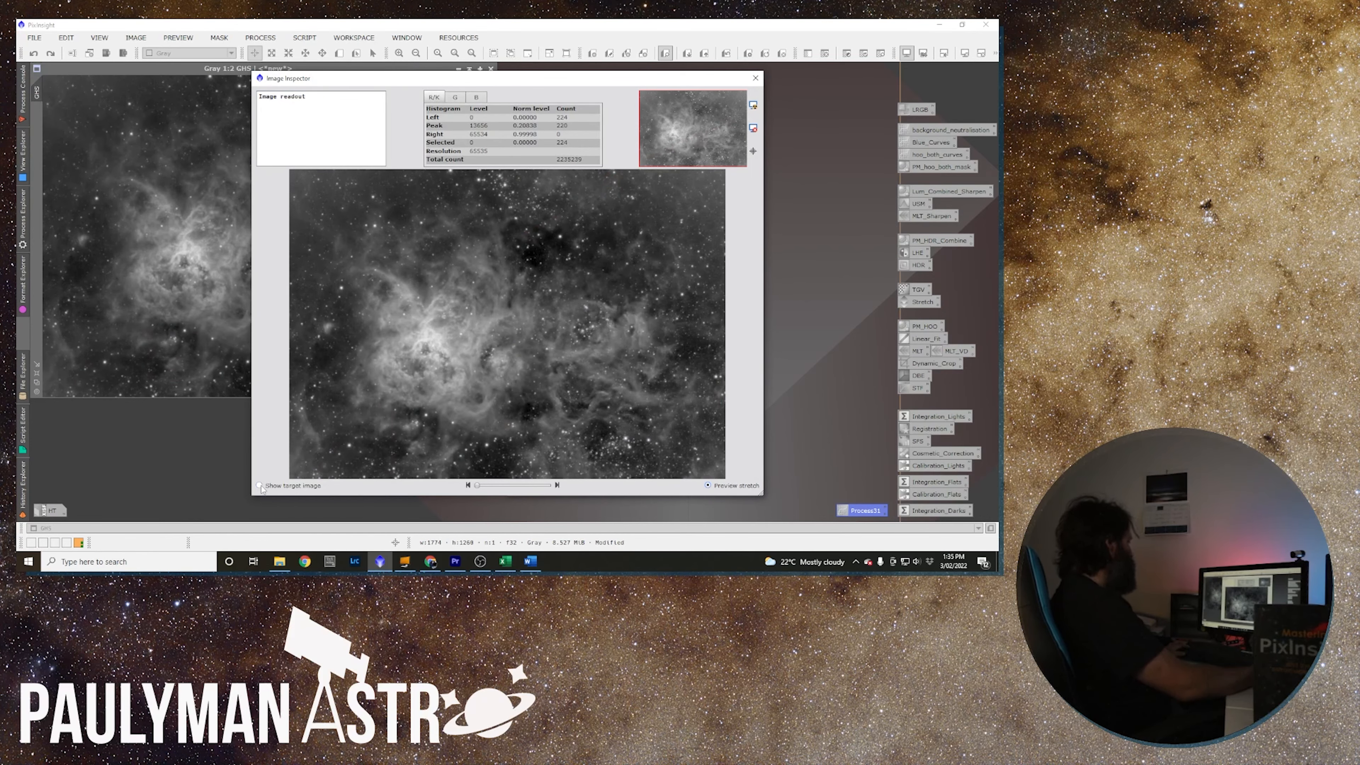
pyautogui.click(707, 486)
pyautogui.click(259, 485)
pyautogui.press('Escape')
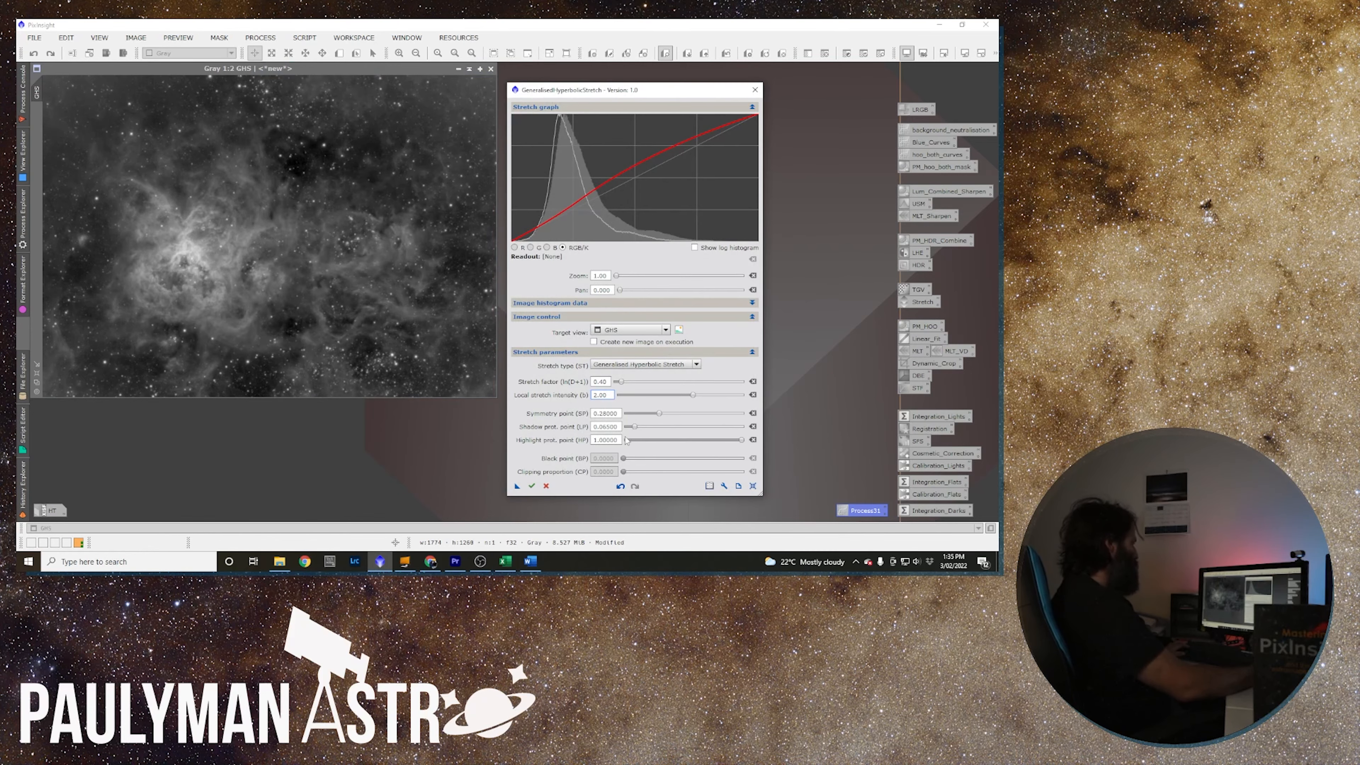
# Set the highlight protection point to 0.6 for the GHS image's stretch.
pyautogui.click(620, 440)
pyautogui.write('0.0')
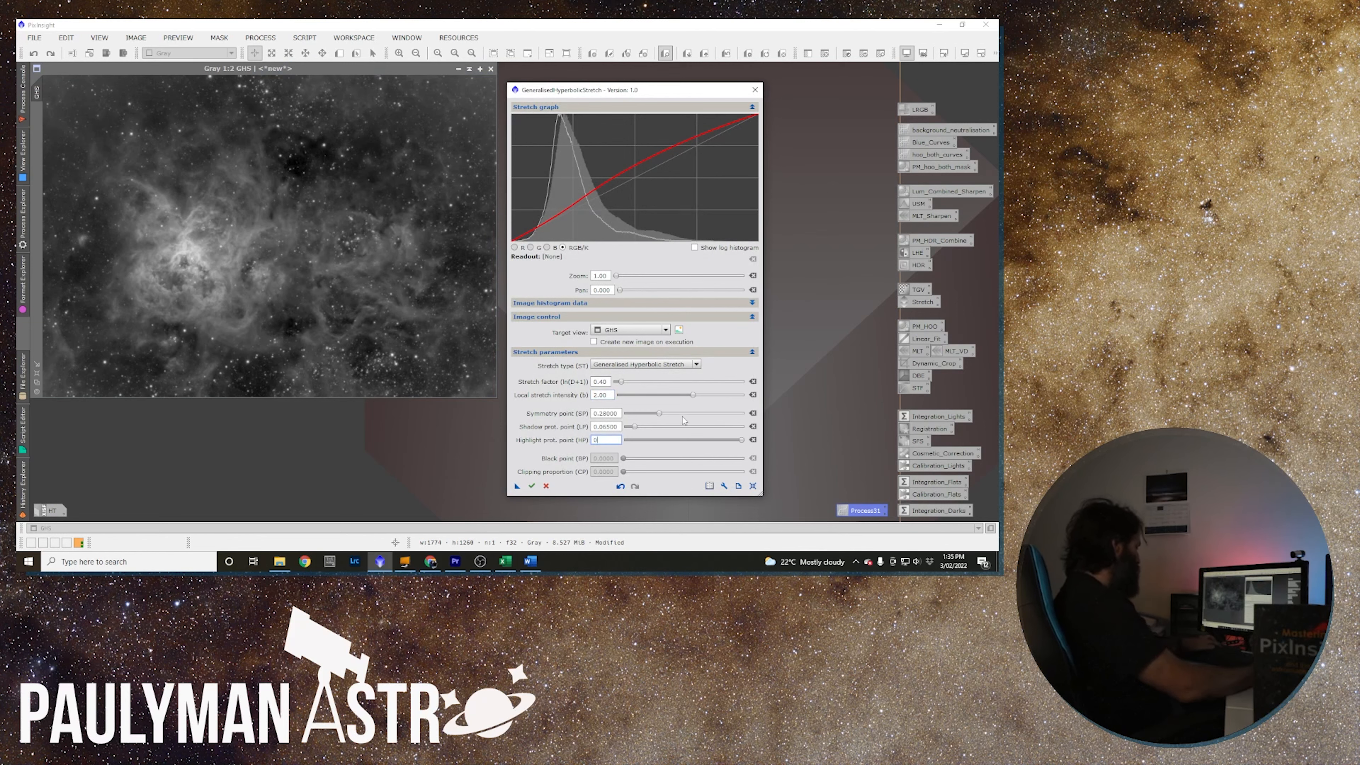
pyautogui.write('6')
pyautogui.press('Return')
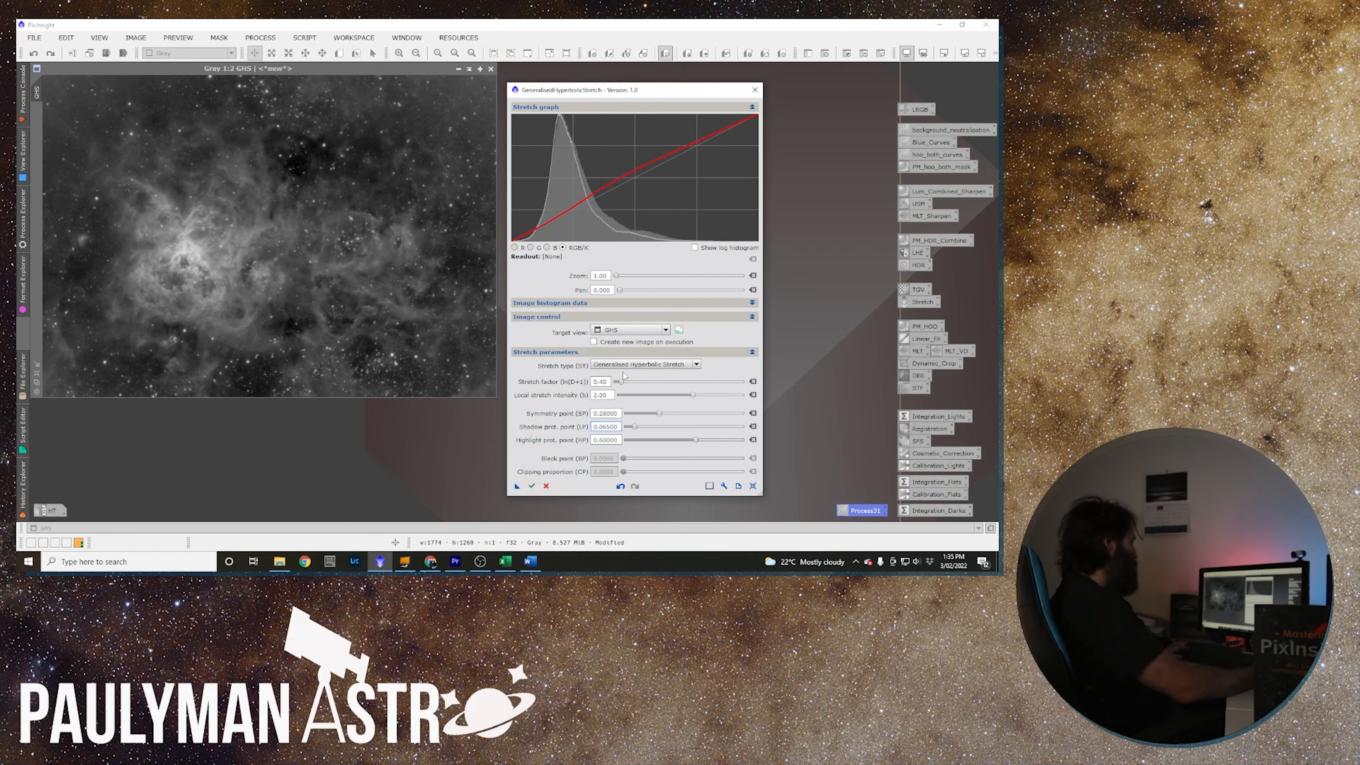
# Examine the highlight-protected stretch in the image inspector by alternating between its preview and the target image.
pyautogui.click(678, 329)
pyautogui.click(708, 485)
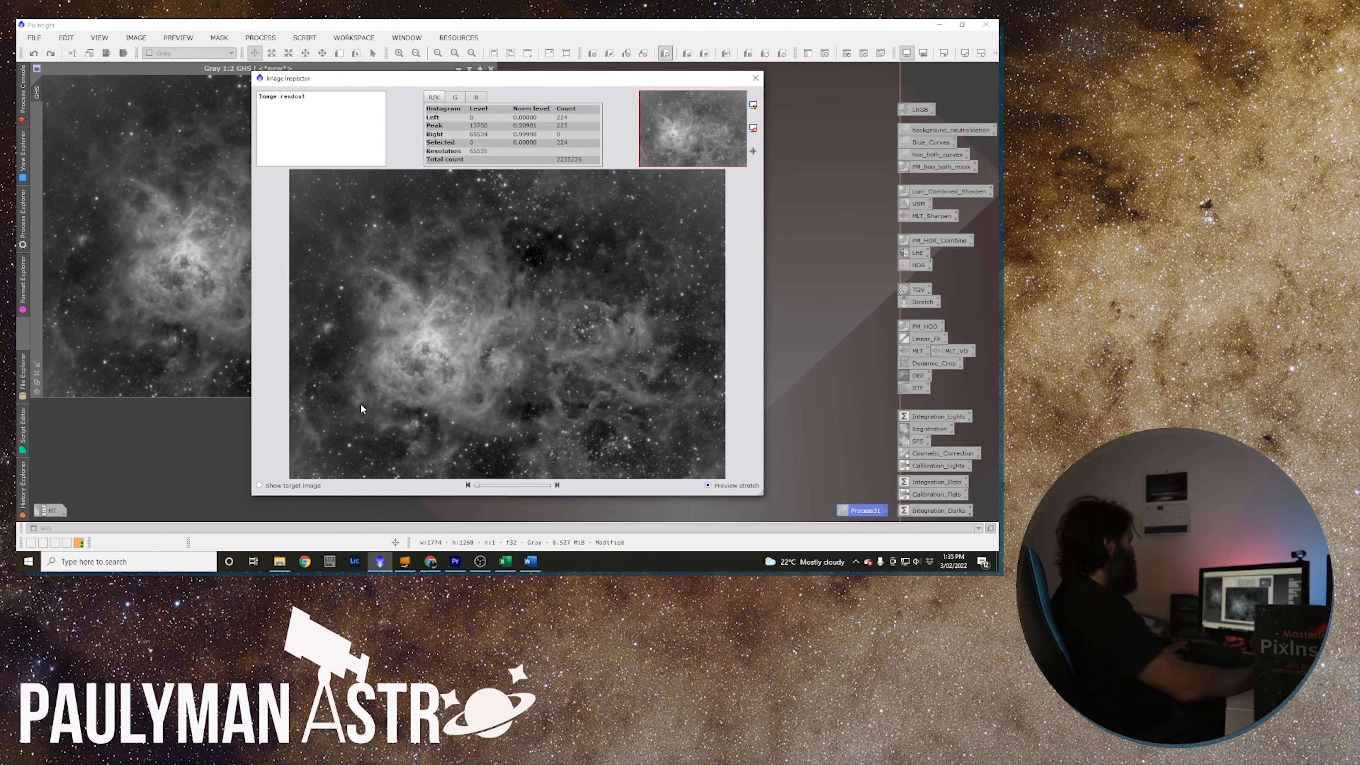
pyautogui.click(259, 486)
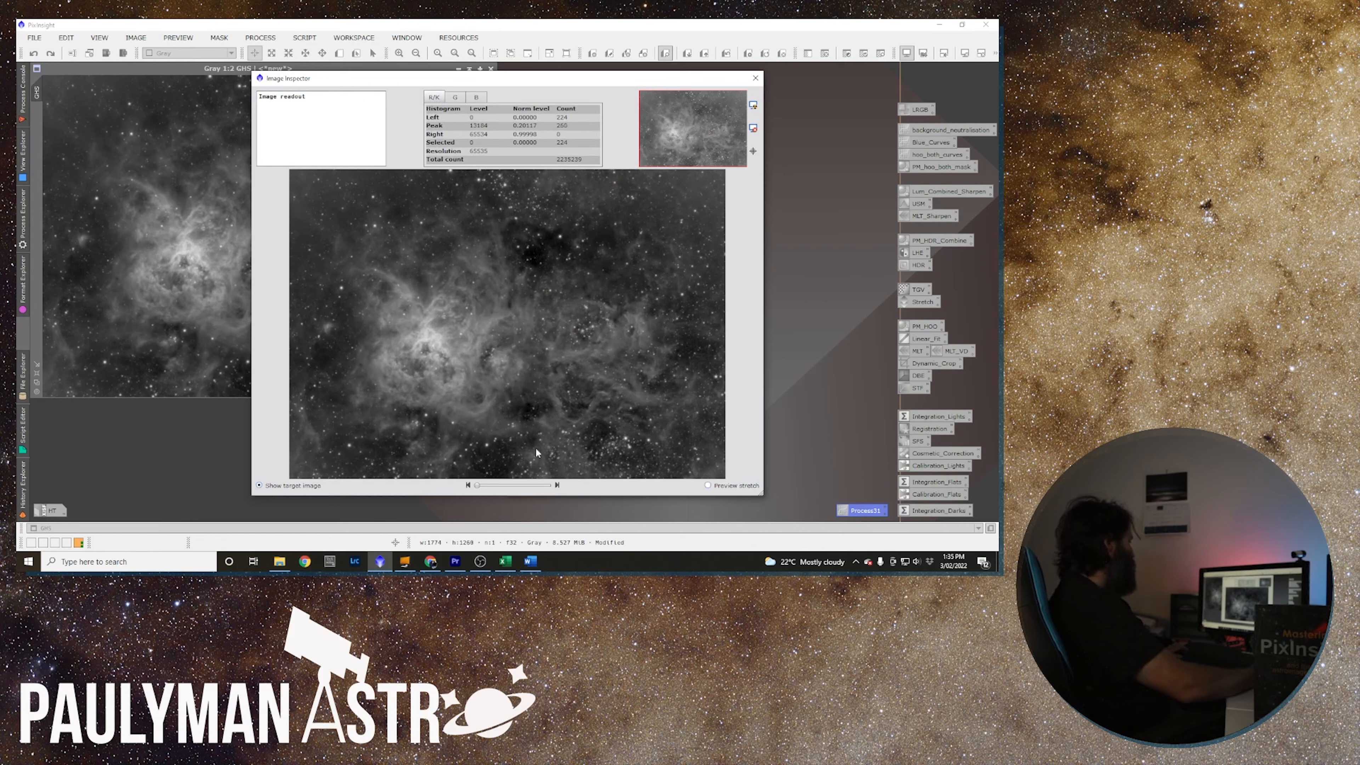
pyautogui.click(708, 485)
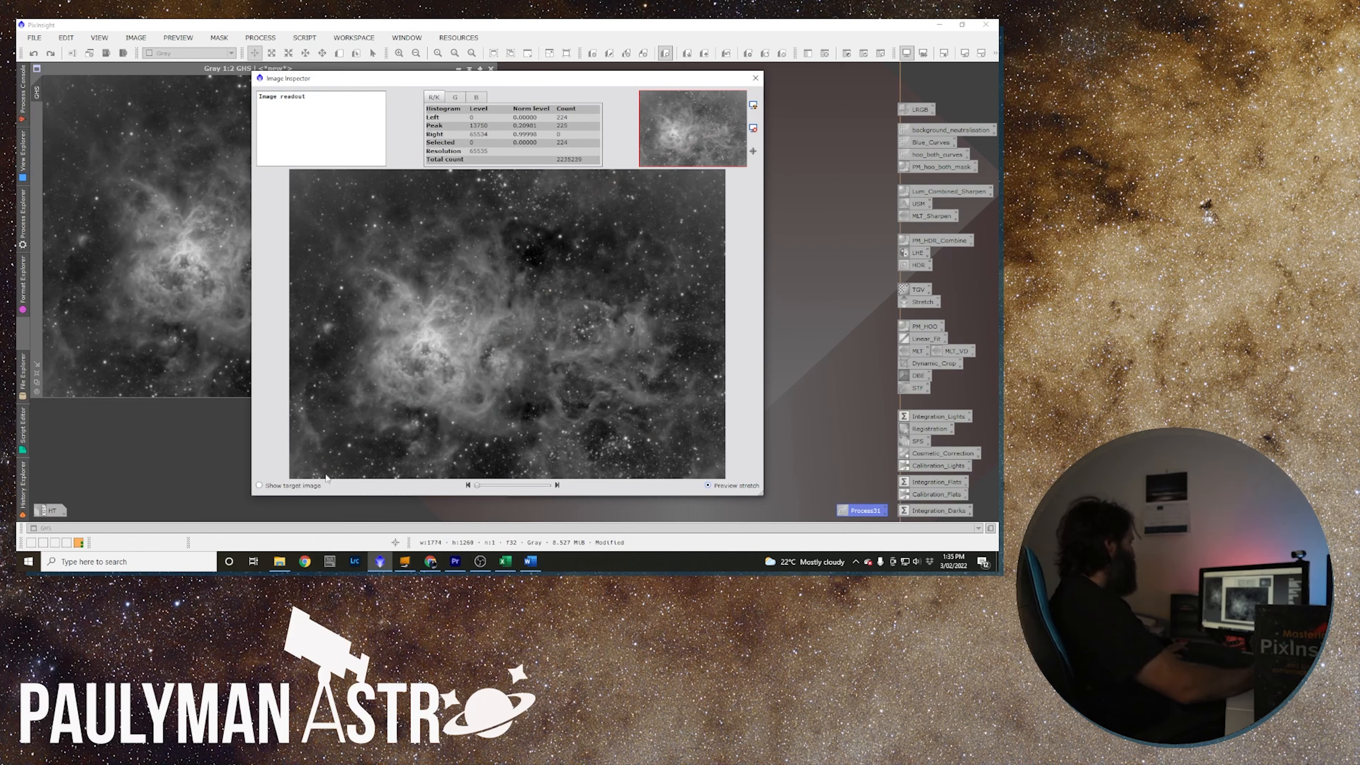
pyautogui.click(259, 486)
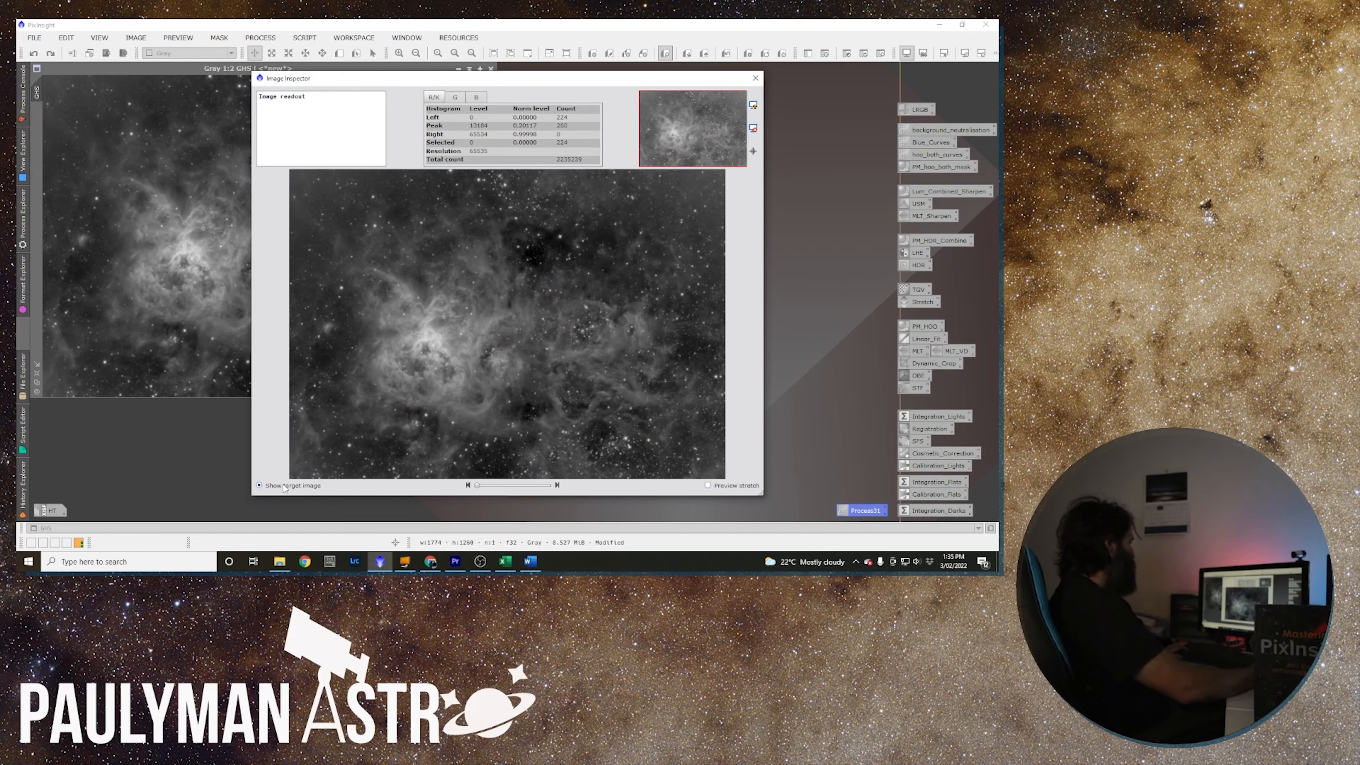
pyautogui.click(708, 485)
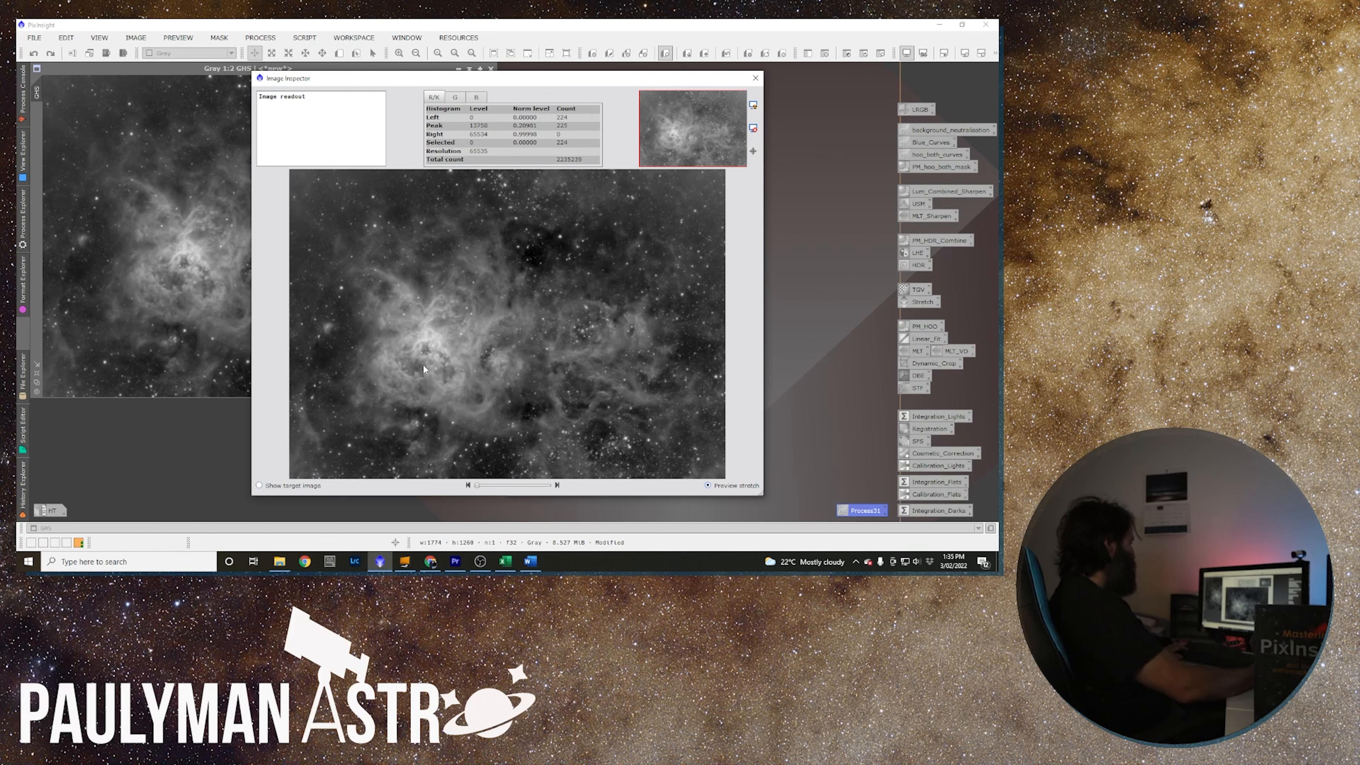
pyautogui.click(275, 482)
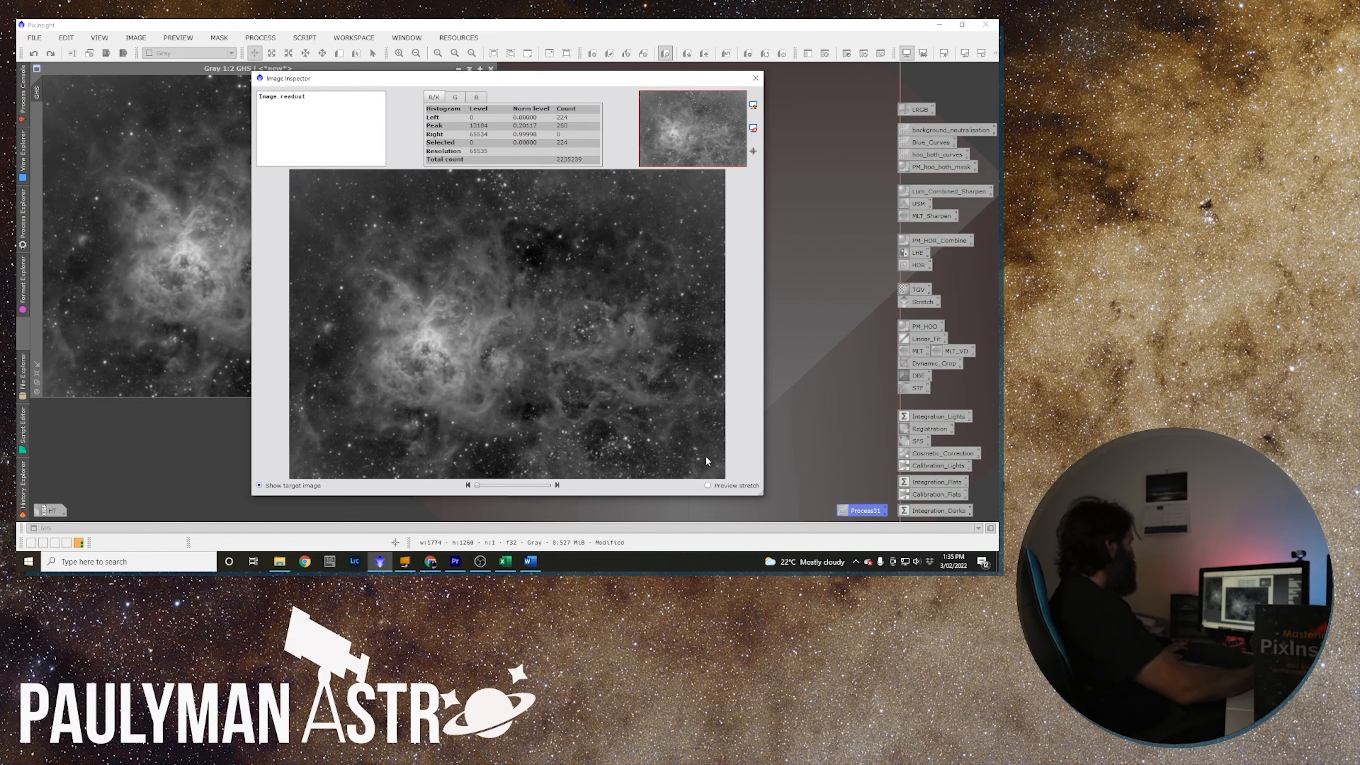
pyautogui.click(708, 485)
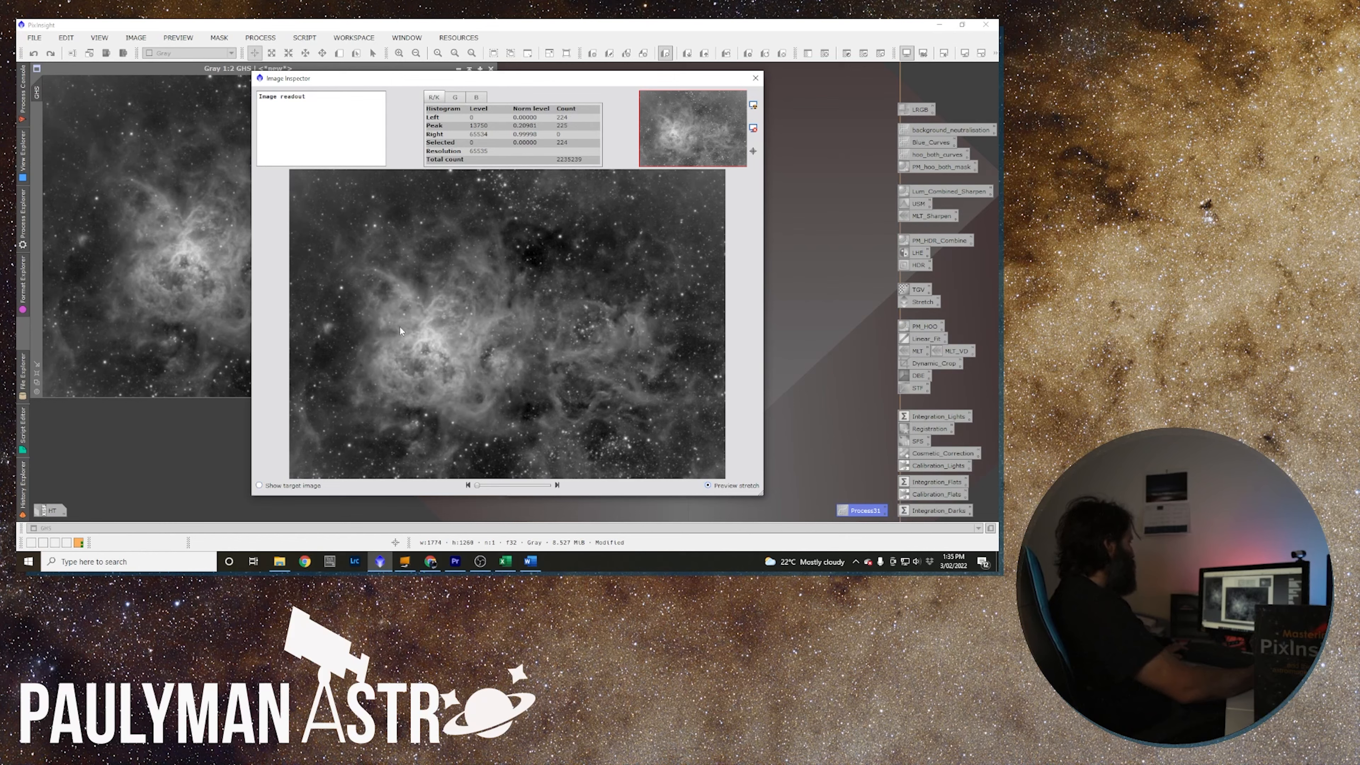
pyautogui.click(259, 486)
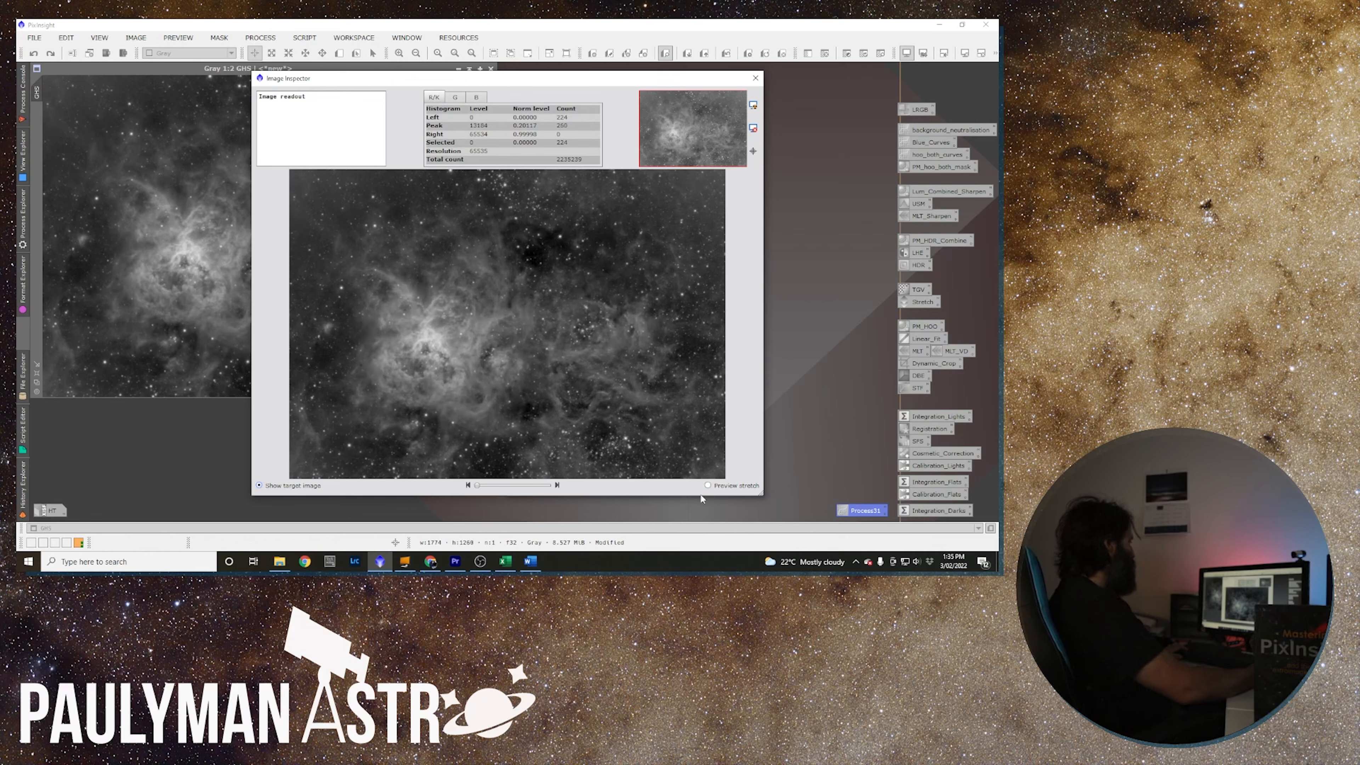
pyautogui.click(755, 78)
# Apply the stretch to the GHS image and close the GeneralisedHyperbolicStretch script, answering the log-saving question.
pyautogui.click(531, 485)
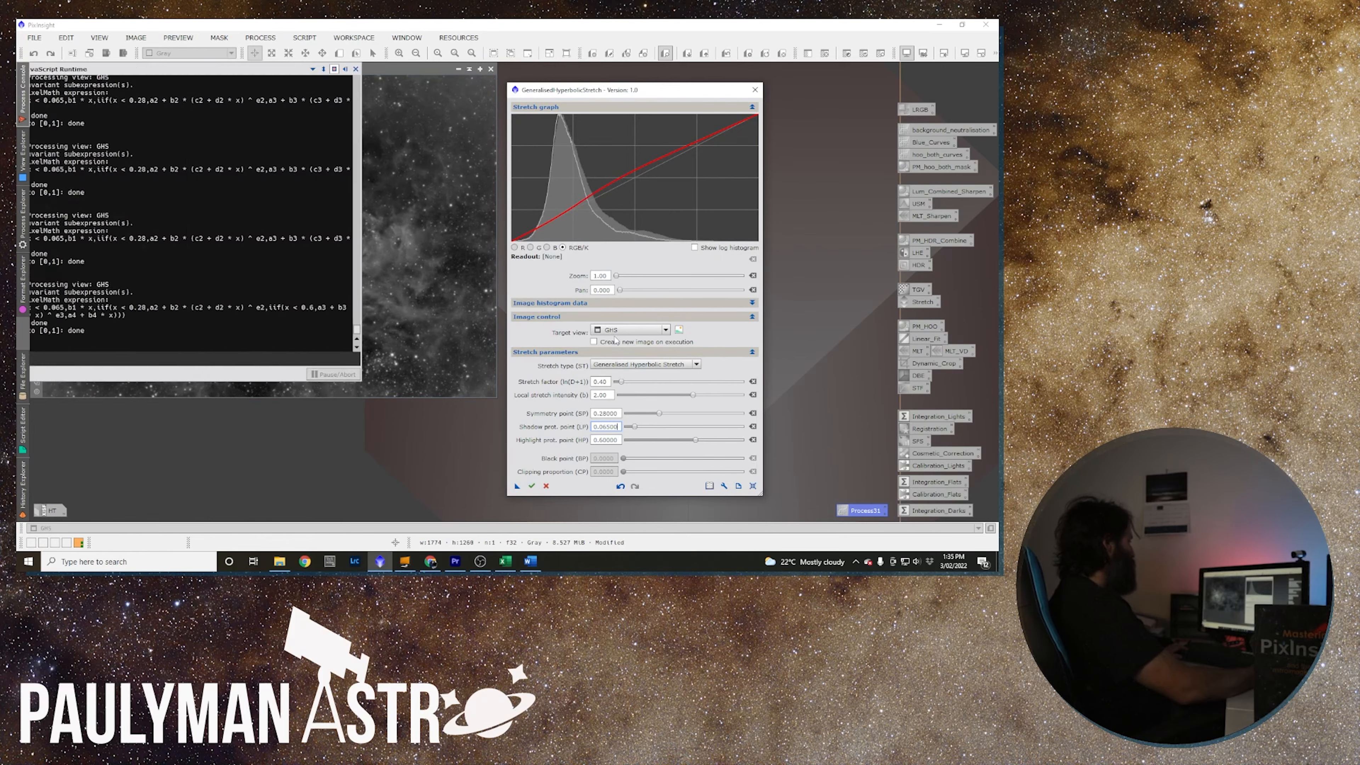
pyautogui.click(754, 88)
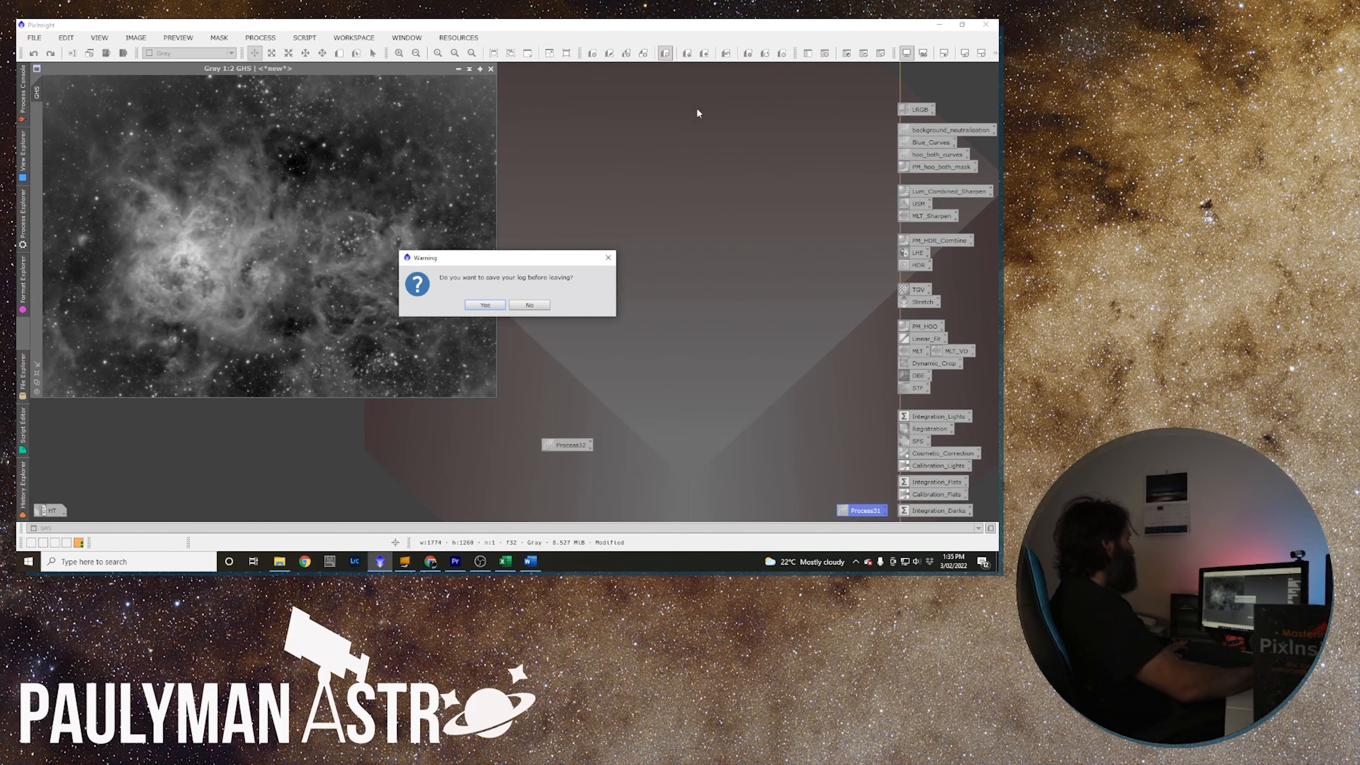
pyautogui.press('Return')
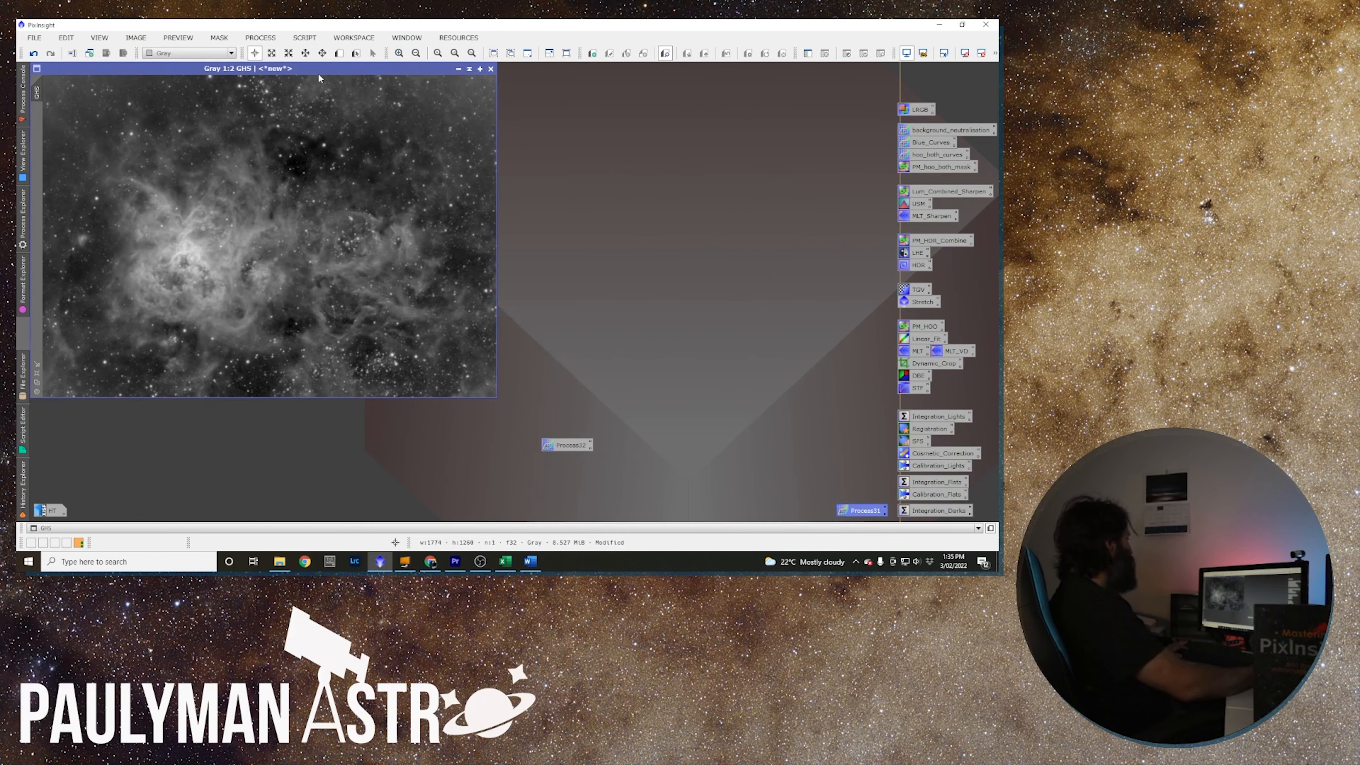
# Compare the Curves and GHS images by repeatedly alternating between their overlapping windows, and place the GHS image beside the Curves image.
pyautogui.moveTo(275, 72)
pyautogui.mouseDown()
pyautogui.moveTo(284, 86)
pyautogui.moveTo(275, 72)
pyautogui.mouseUp()
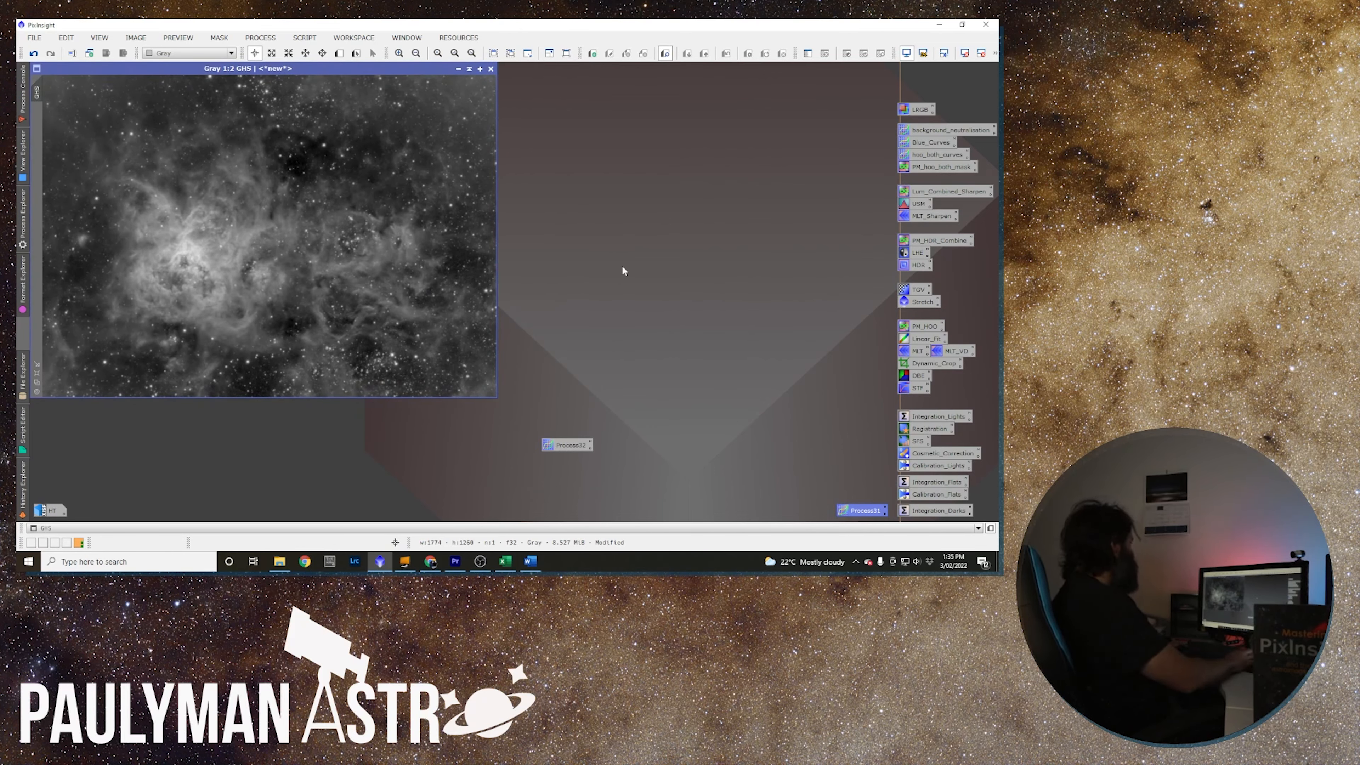
pyautogui.hotkey('ctrl', 'z')
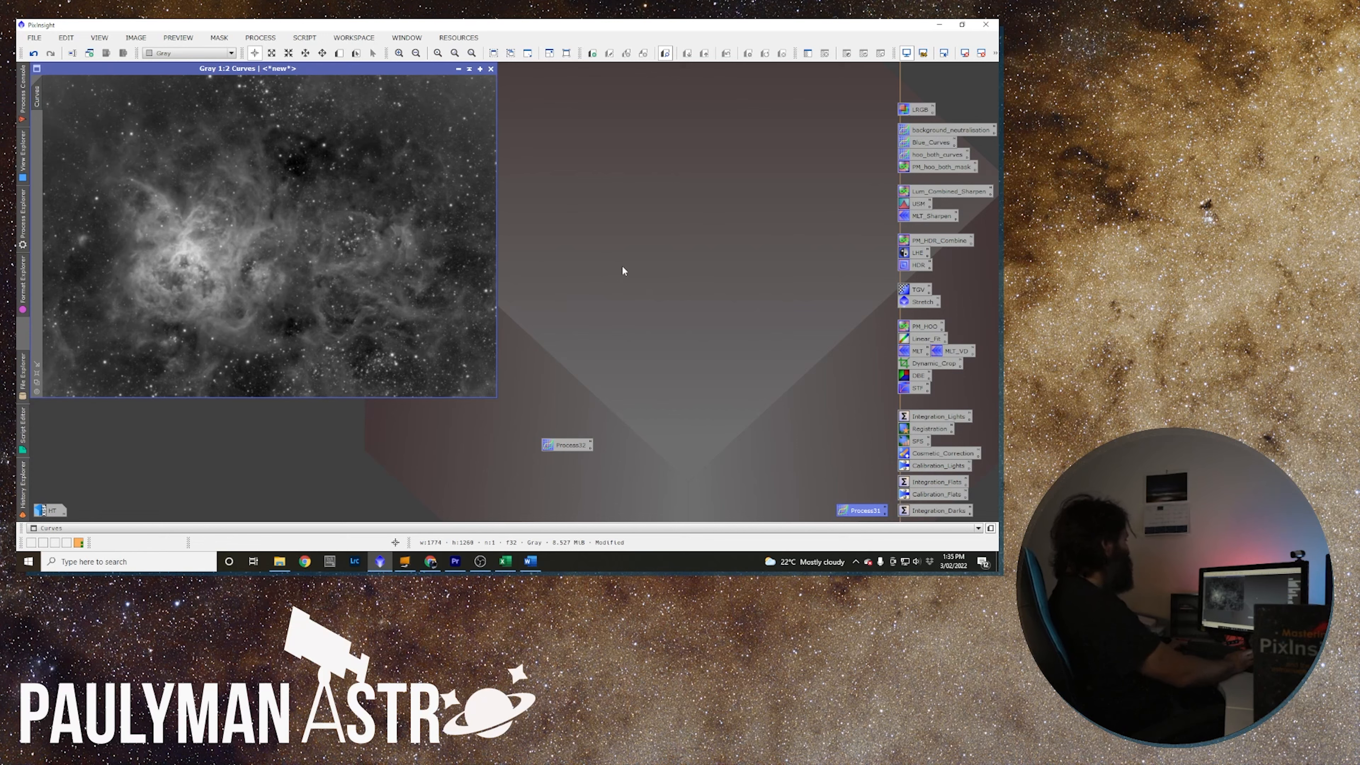
pyautogui.hotkey('ctrl', 'y')
pyautogui.hotkey('ctrl', 'z')
pyautogui.hotkey('ctrl', 'y')
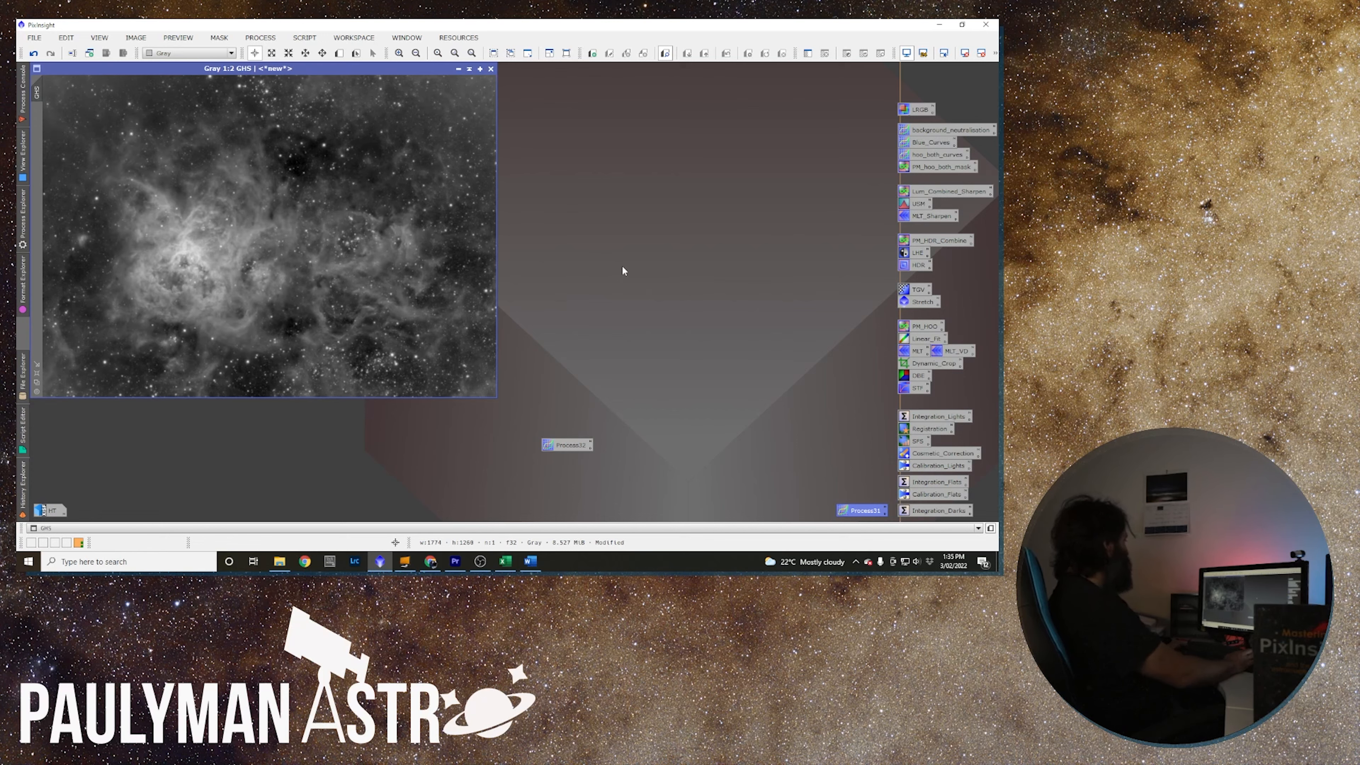
pyautogui.hotkey('ctrl', 'z')
pyautogui.hotkey('ctrl', 'y')
pyautogui.hotkey('ctrl', 'z')
pyautogui.hotkey('ctrl', 'y')
pyautogui.hotkey('ctrl', 'z')
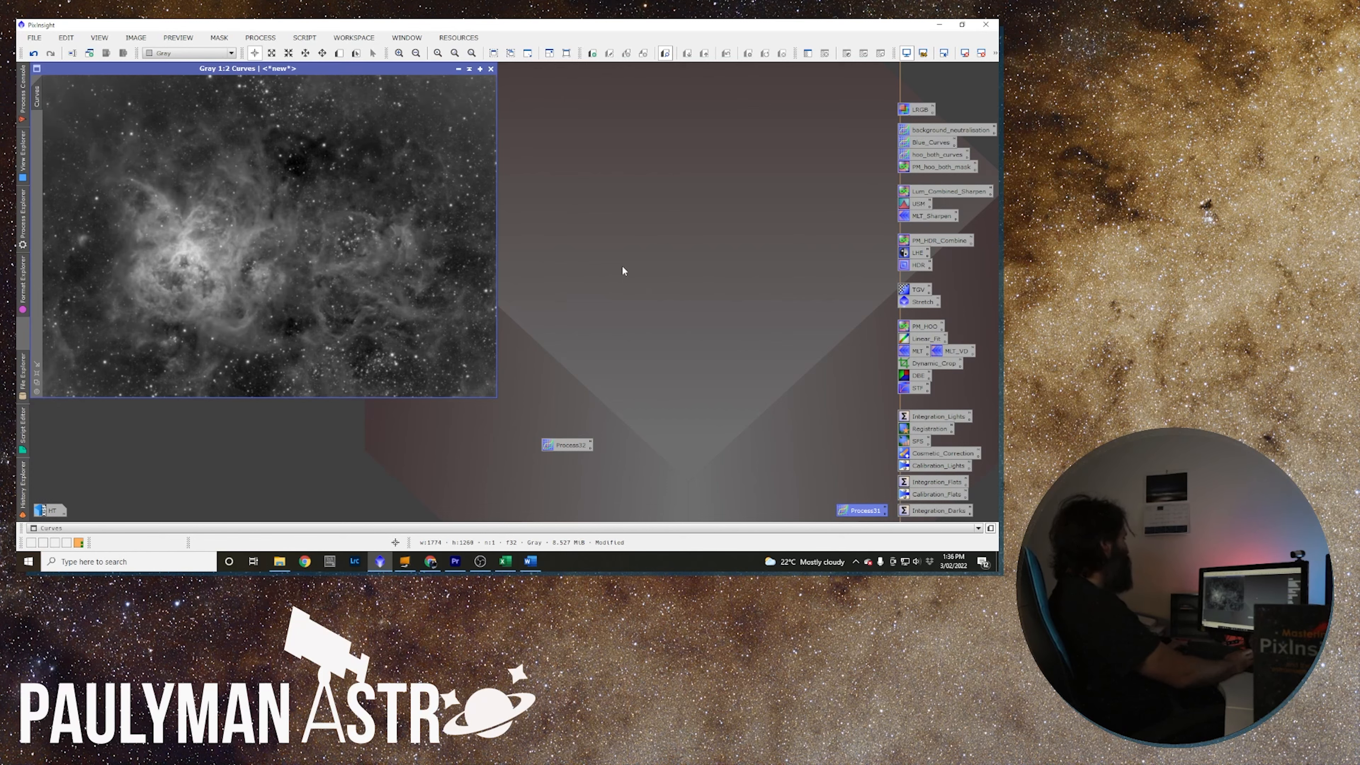
pyautogui.hotkey('ctrl', 'y')
pyautogui.hotkey('ctrl', 'z')
pyautogui.hotkey('ctrl', 'y')
pyautogui.hotkey('ctrl', 'z')
pyautogui.hotkey('ctrl', 'y')
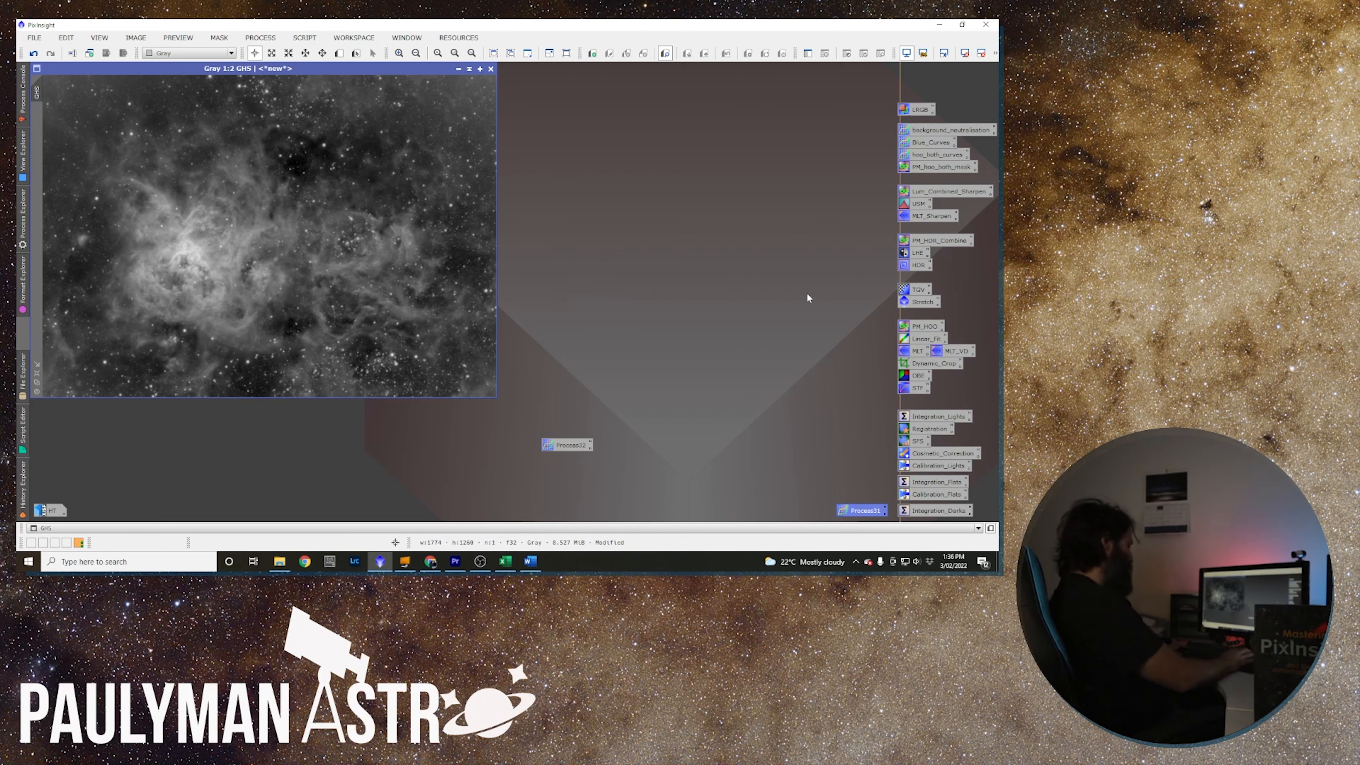
pyautogui.hotkey('ctrl', 'z')
pyautogui.hotkey('ctrl', 'y')
pyautogui.hotkey('ctrl', 'z')
pyautogui.hotkey('ctrl', 'y')
pyautogui.hotkey('ctrl', 'z')
pyautogui.hotkey('ctrl', 'y')
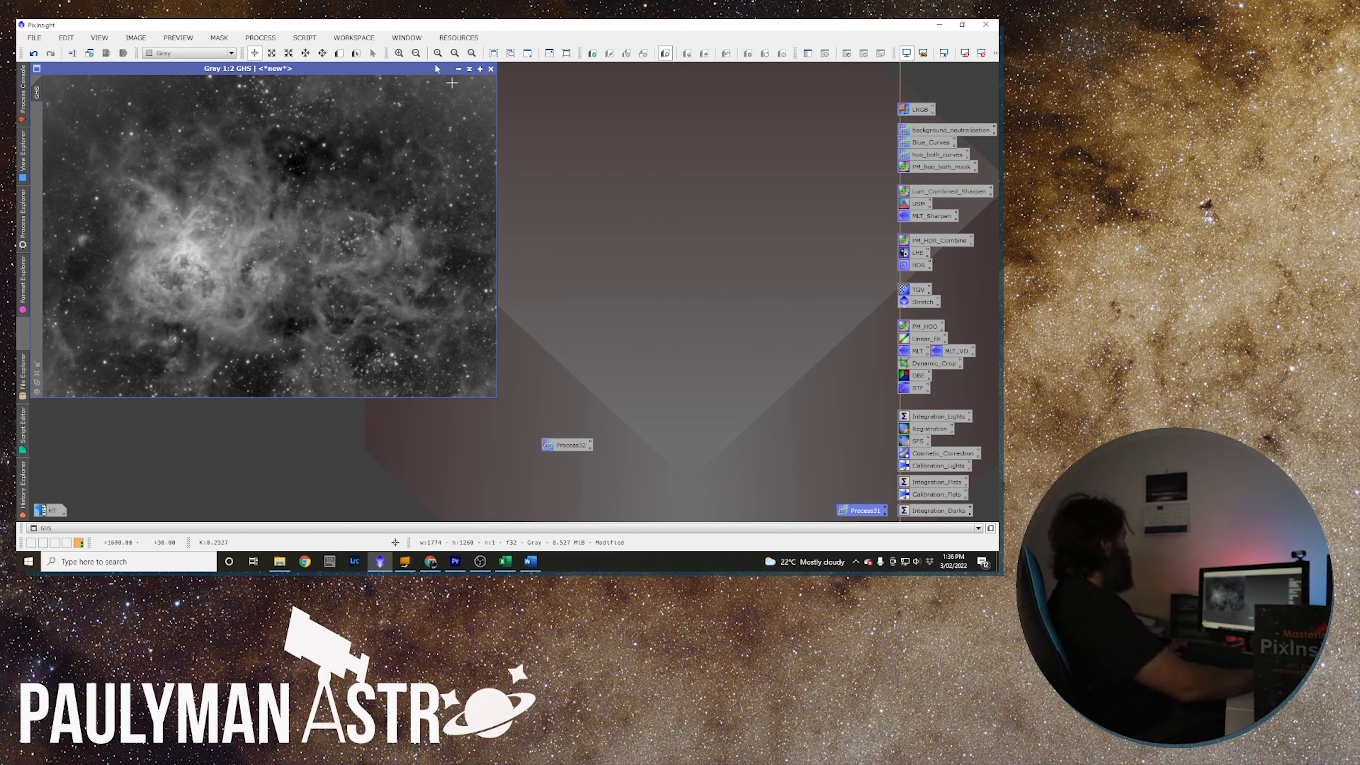
pyautogui.moveTo(328, 71); pyautogui.dragTo(795, 72)
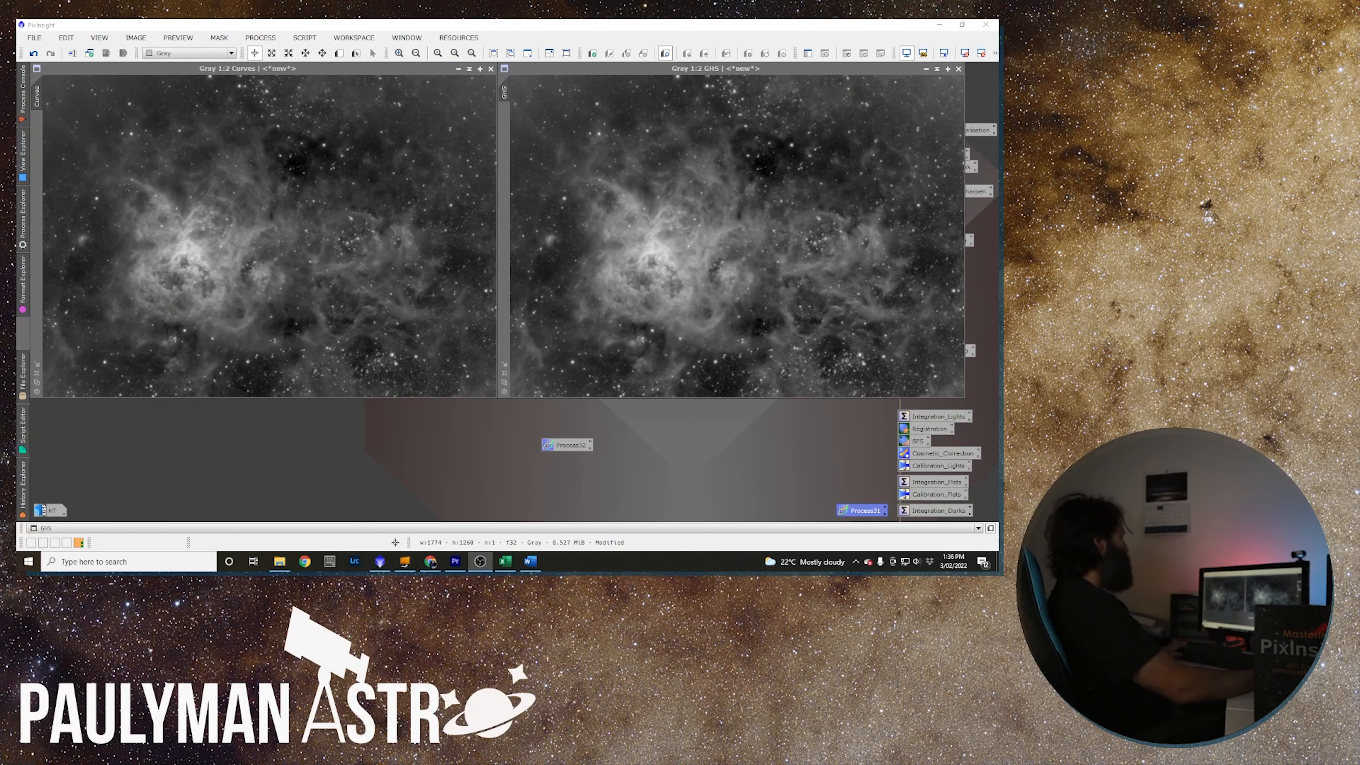